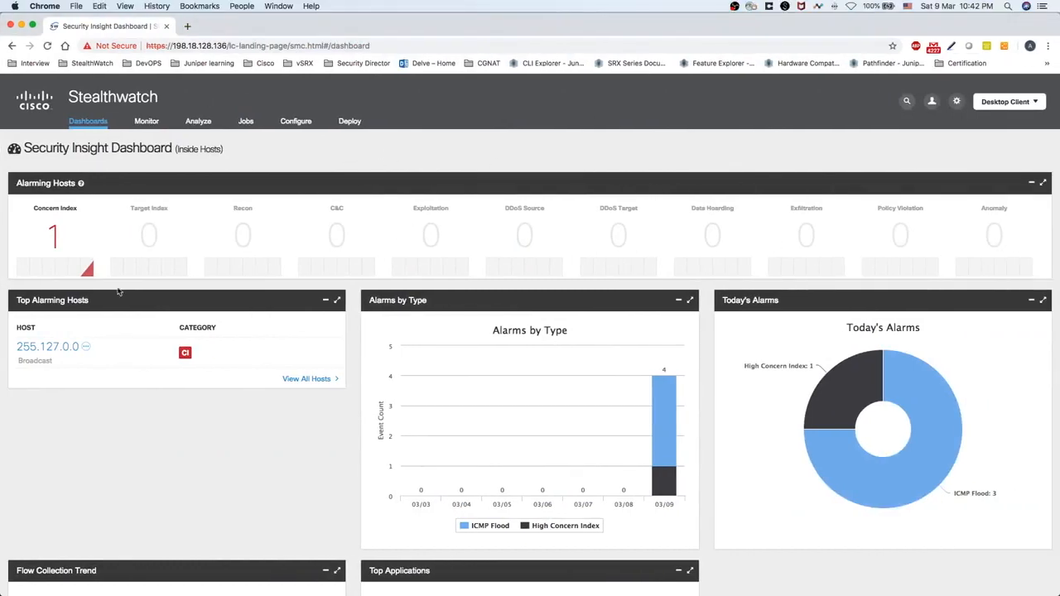
Download the desktop client file launch_512 (1).jnlp in Chrome, save it, and open it
scroll(616, 482, down, 3)
scroll(593, 470, up, 3)
scroll(1009, 106, down, 1)
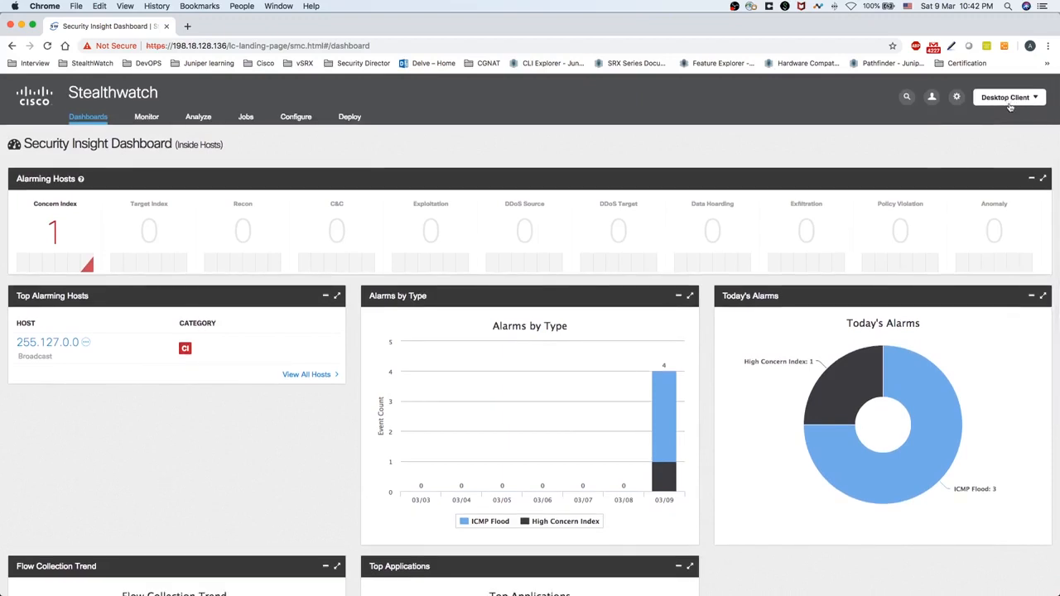
scroll(1009, 107, down, 1)
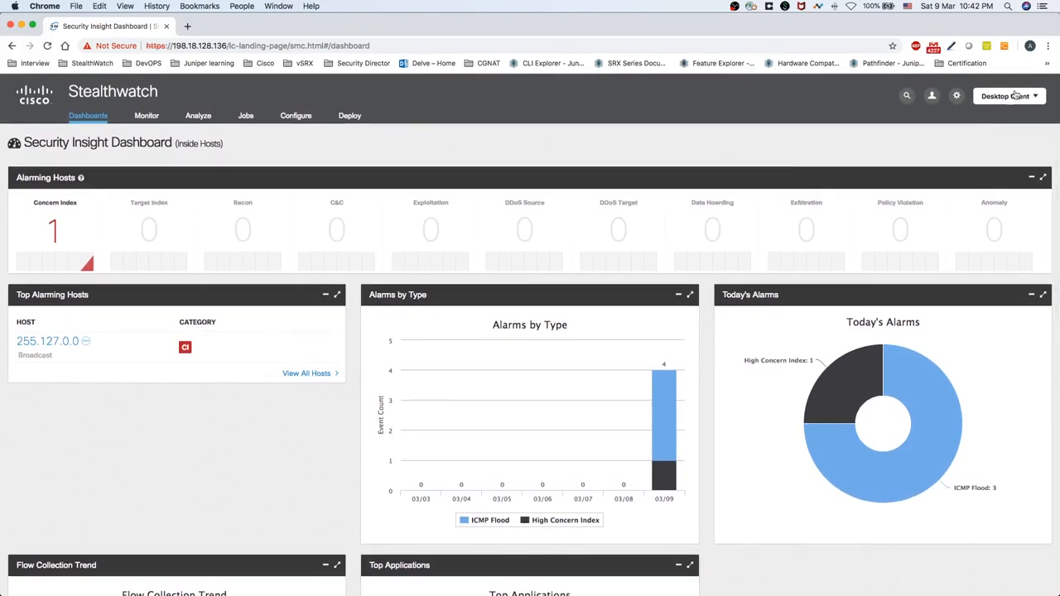
scroll(1030, 108, up, 1)
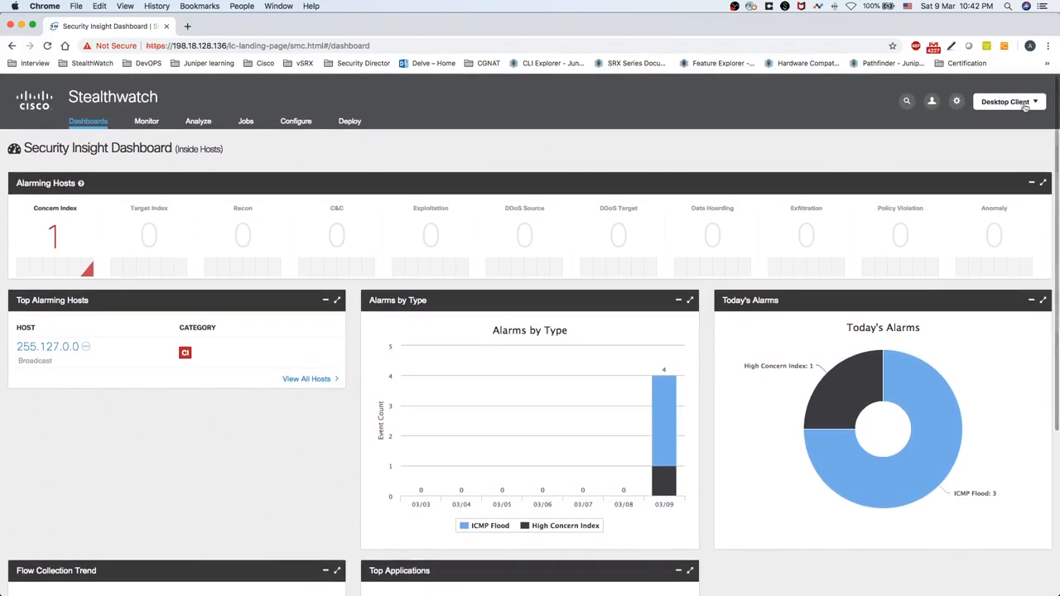
click(1003, 105)
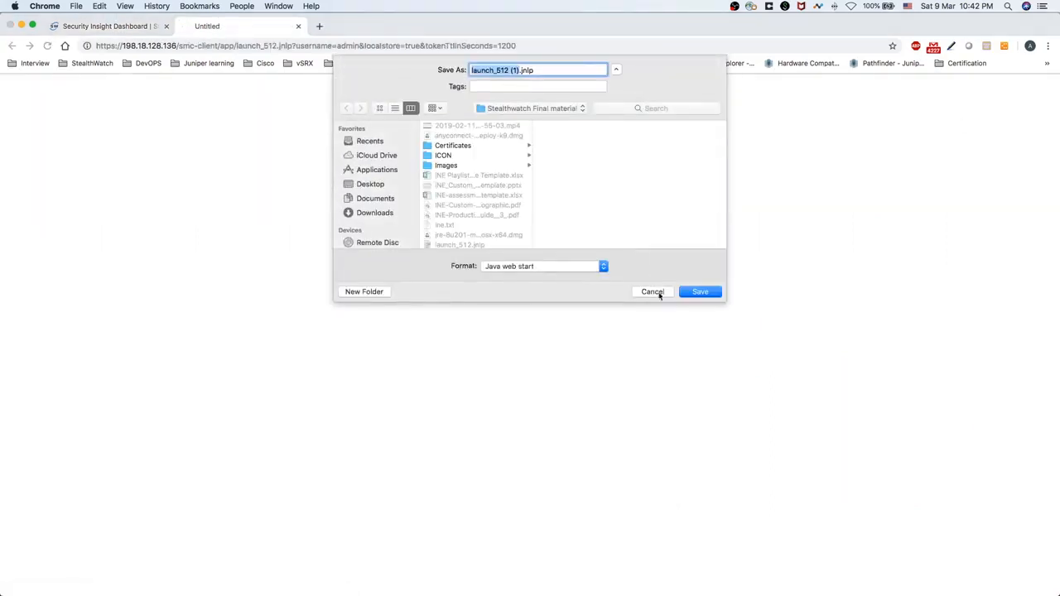
click(700, 292)
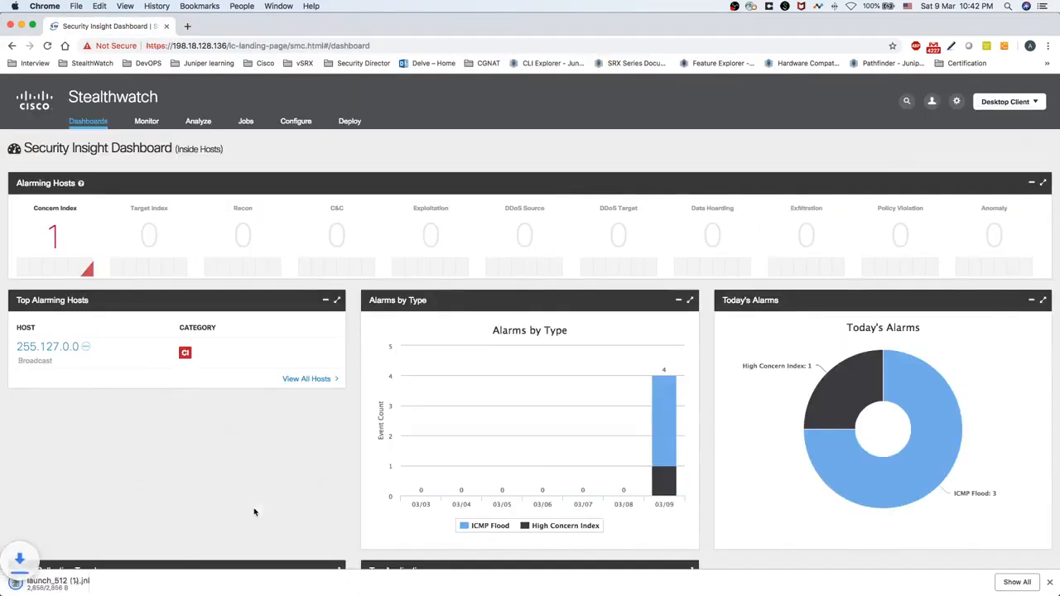
click(63, 585)
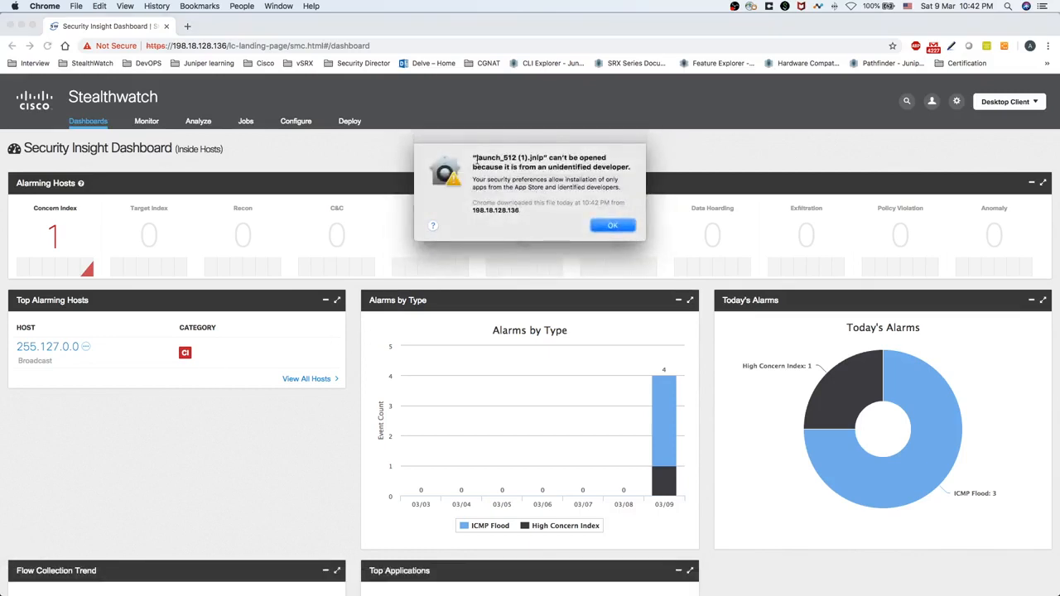
Highlight the unidentified-developer block message, then launch System Preferences through Spotlight
drag(472, 157, 625, 168)
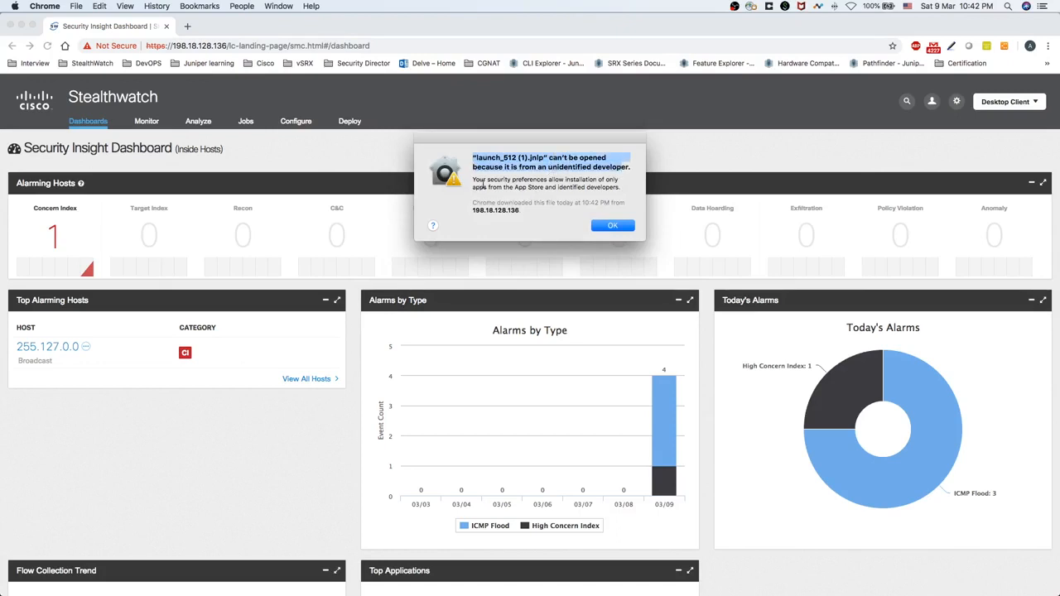
drag(487, 181, 549, 181)
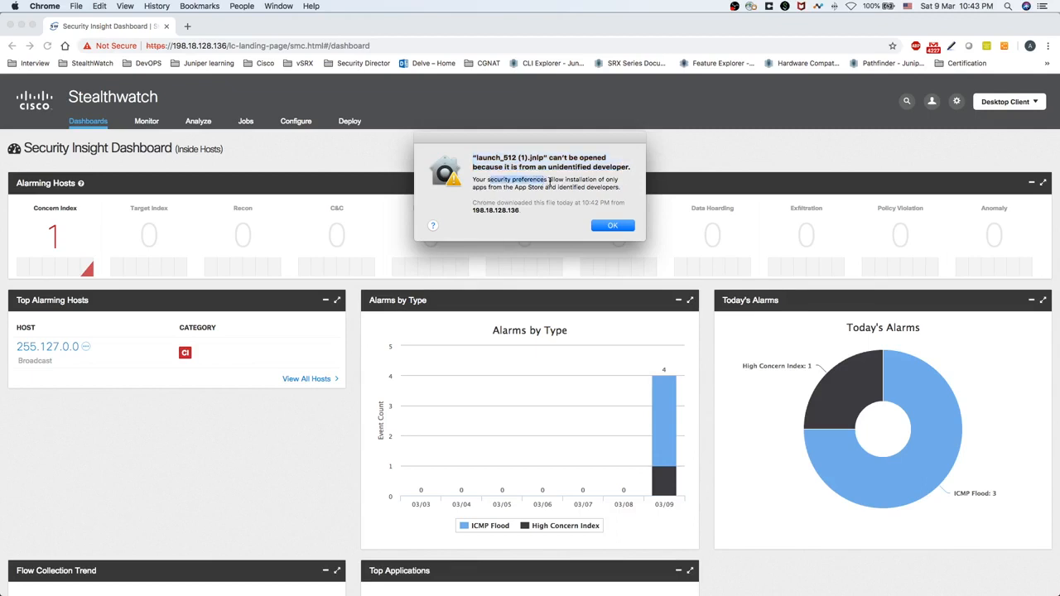
key(super+space)
text(sys)
key(Return)
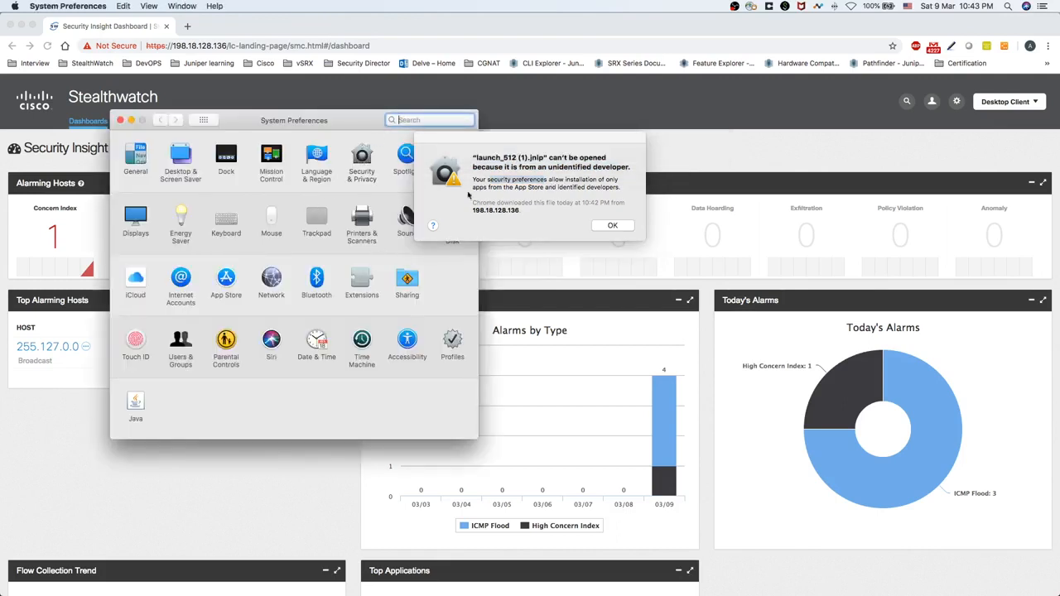
Allow launch_512.jnlp with Open Anyway in Security & Privacy, bringing up the 198.18.128.136 connection warning
click(362, 157)
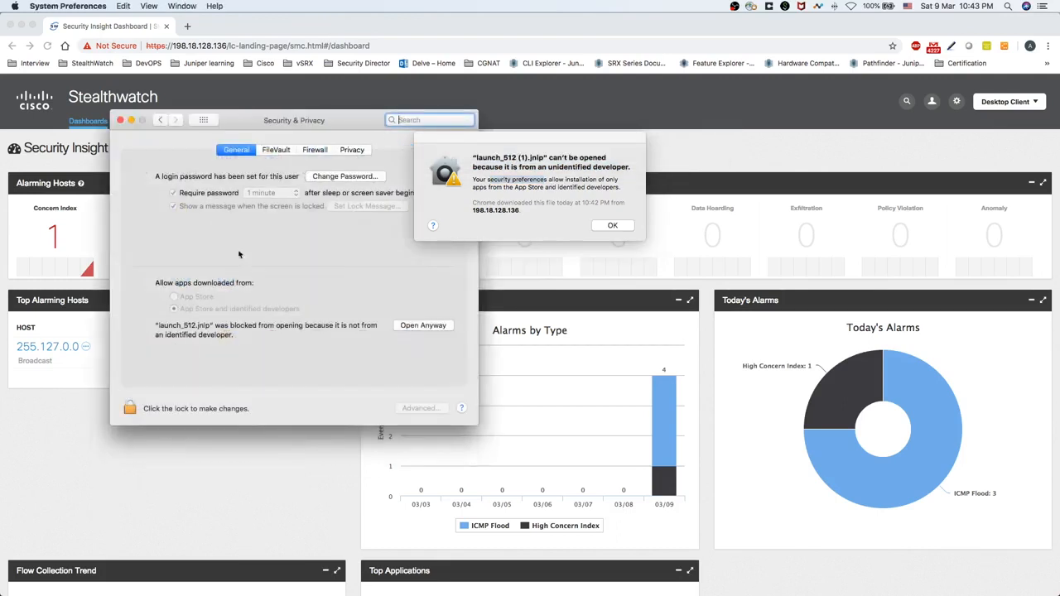
click(440, 326)
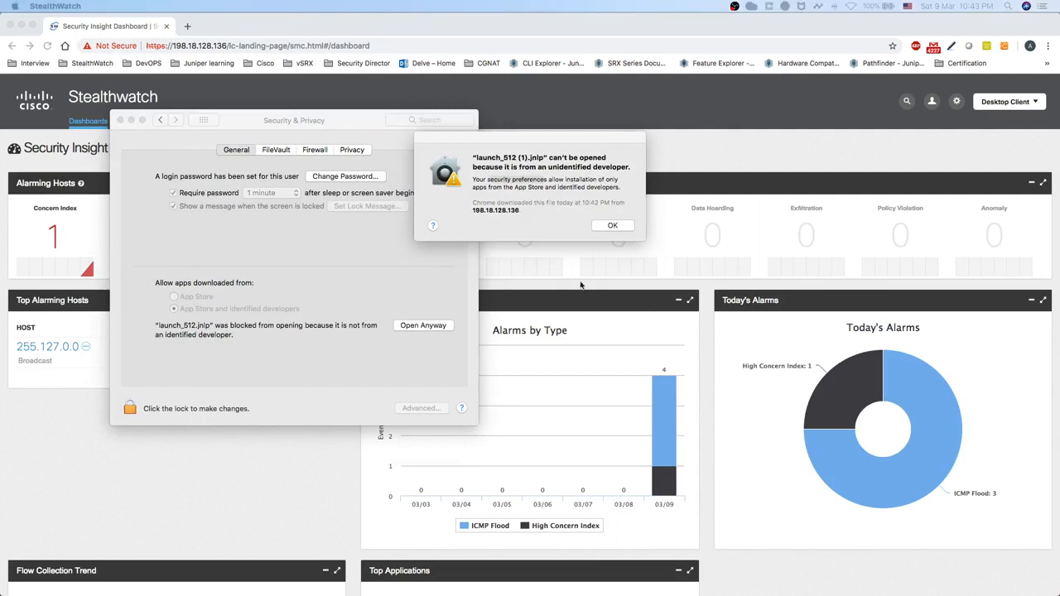
drag(727, 215, 658, 279)
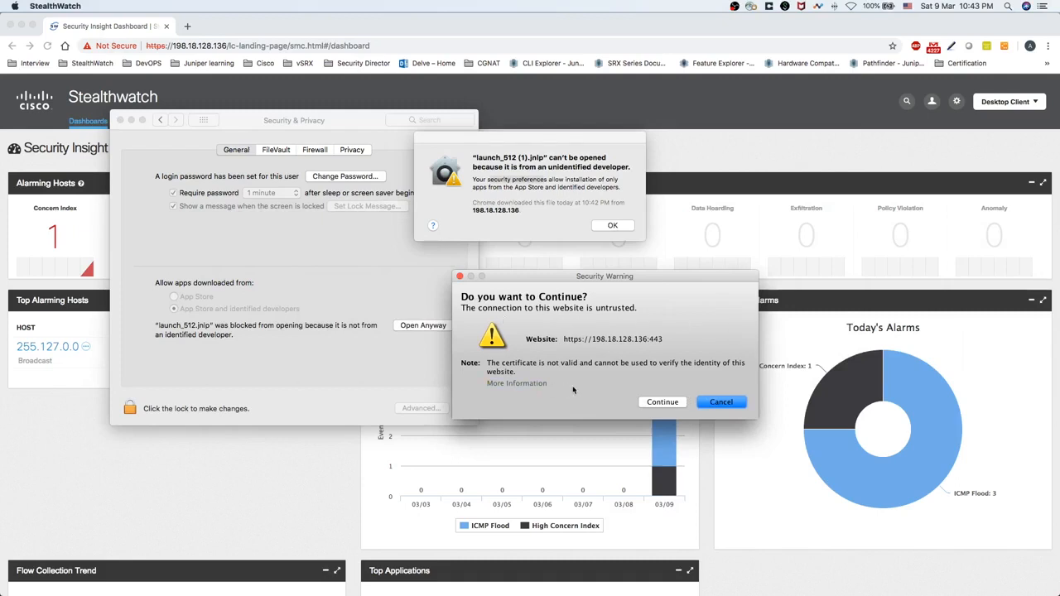
Accept the untrusted 198.18.128.136 connection and the run risk, then run the Stealthwatch desktop client
click(670, 403)
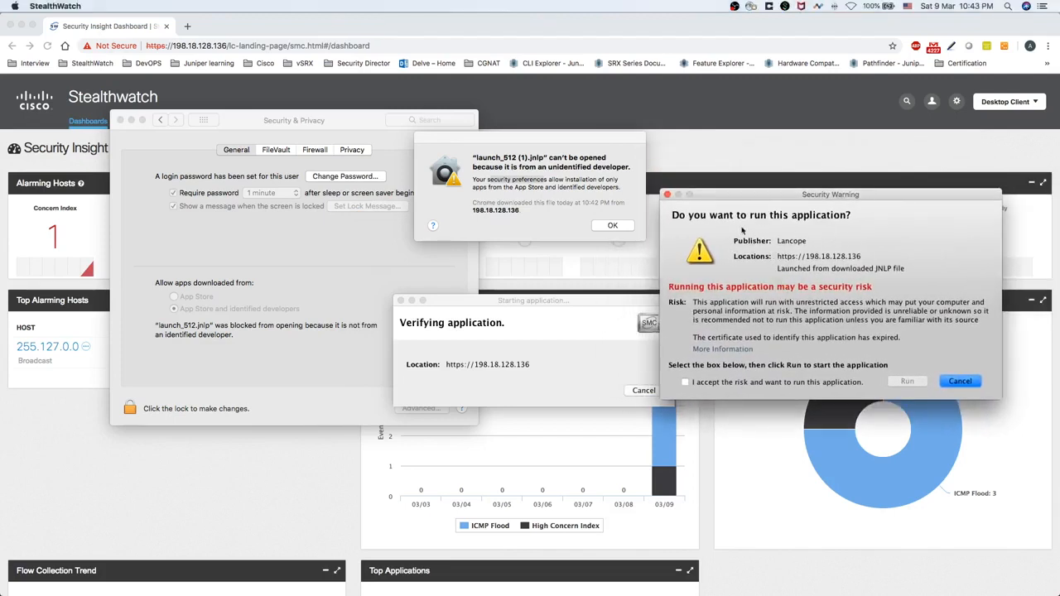
click(685, 383)
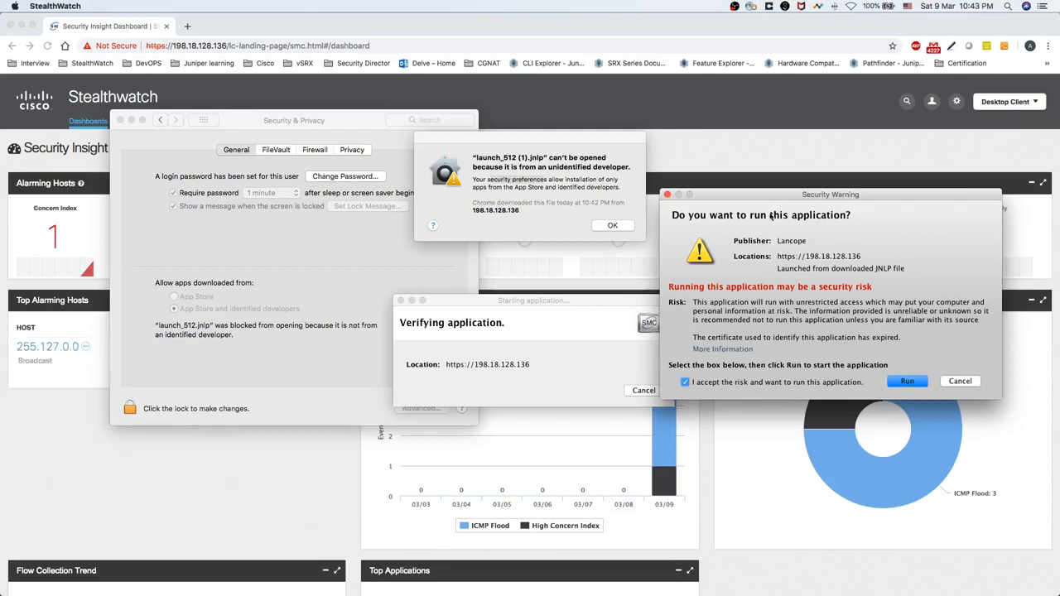
drag(523, 303, 478, 299)
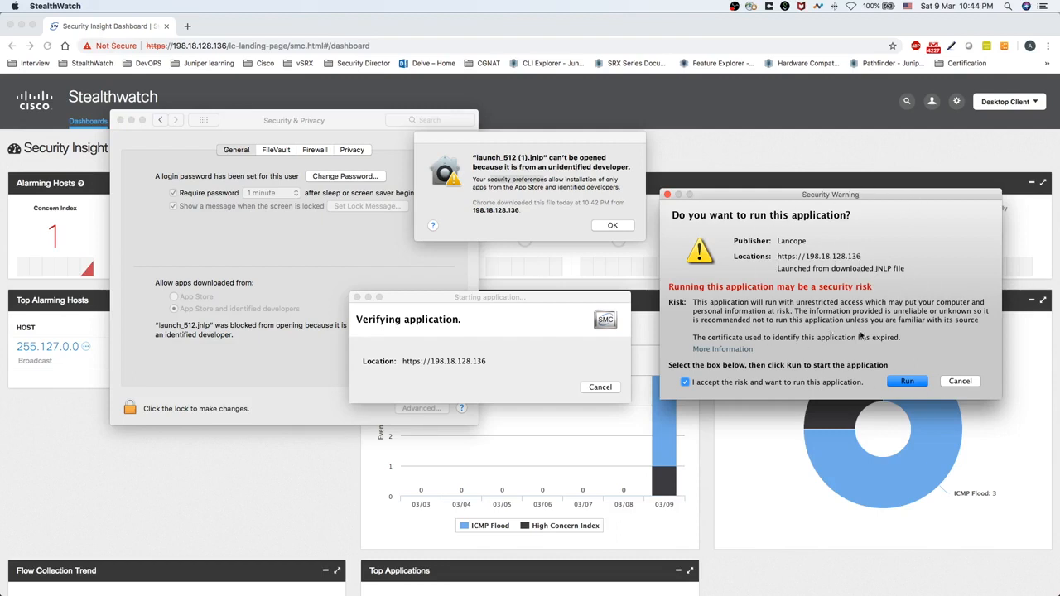
click(906, 382)
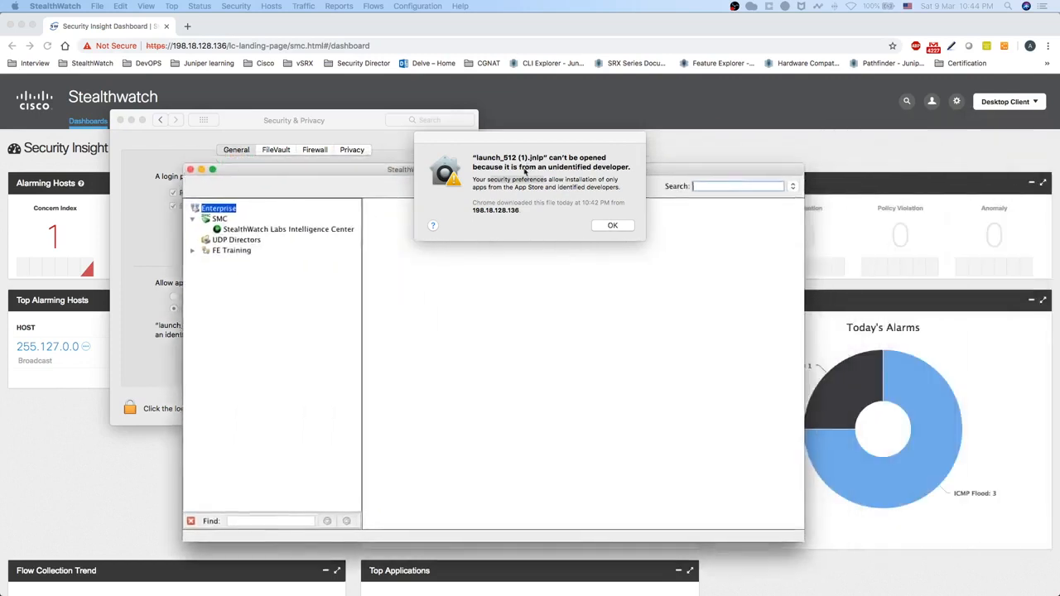
Dismiss the developer alert, close Security & Privacy, maximize the console, and expand FE Training
click(618, 231)
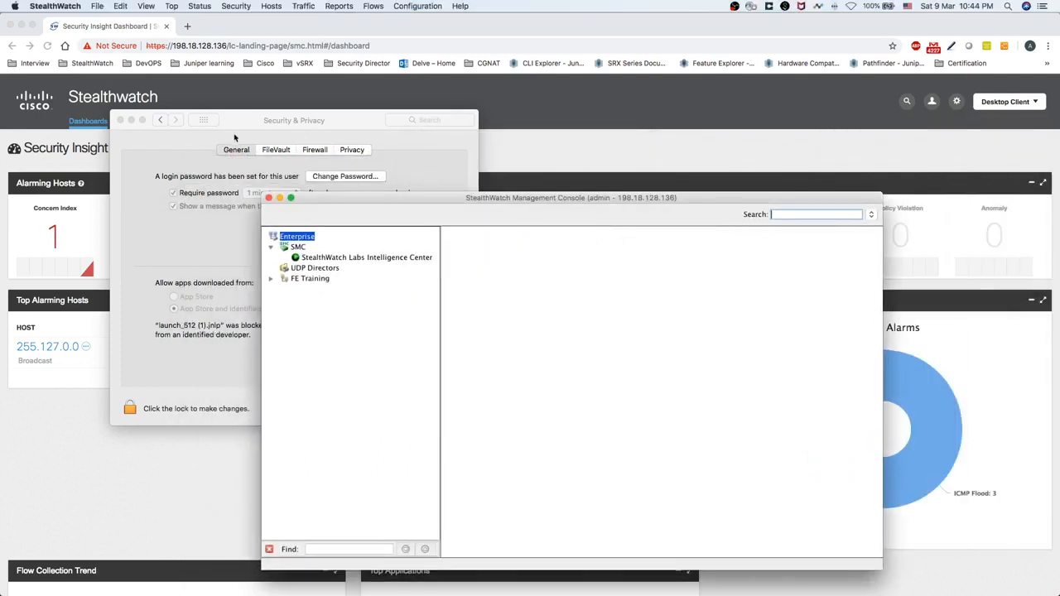
click(120, 120)
drag(553, 201, 560, 149)
double_click(561, 149)
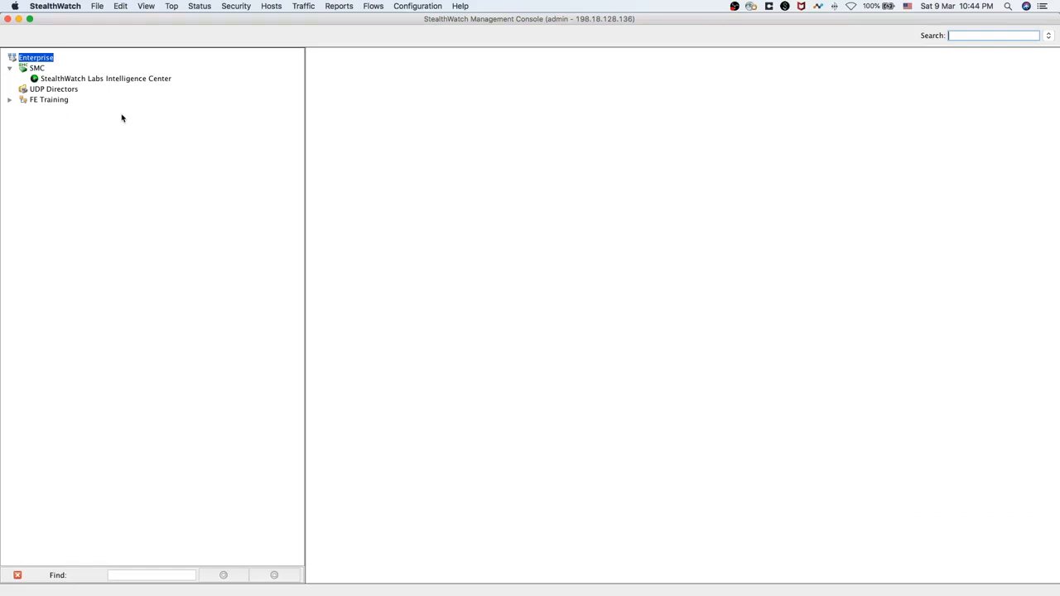
click(9, 100)
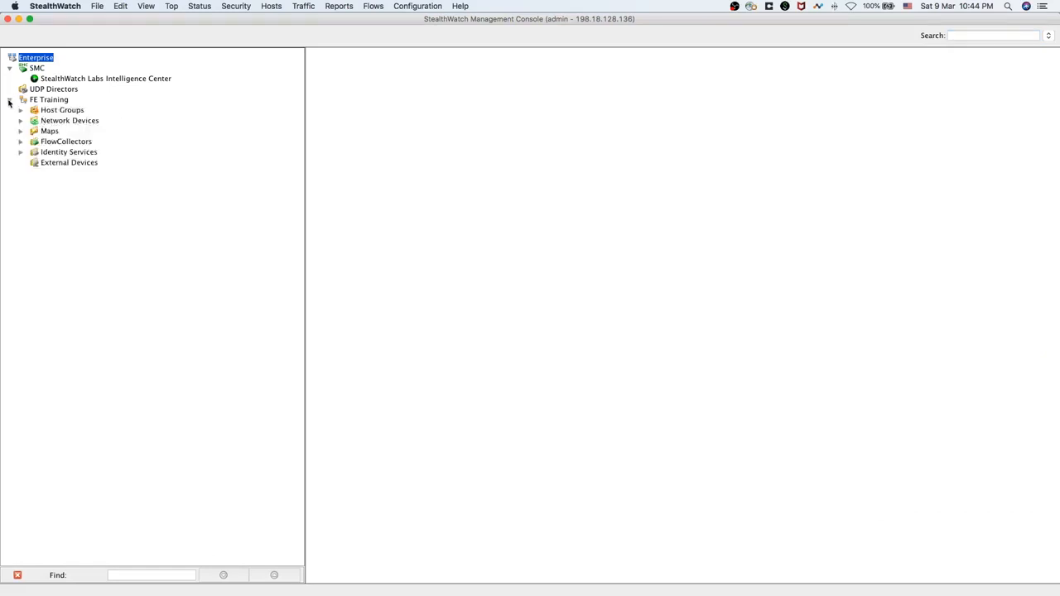
click(46, 100)
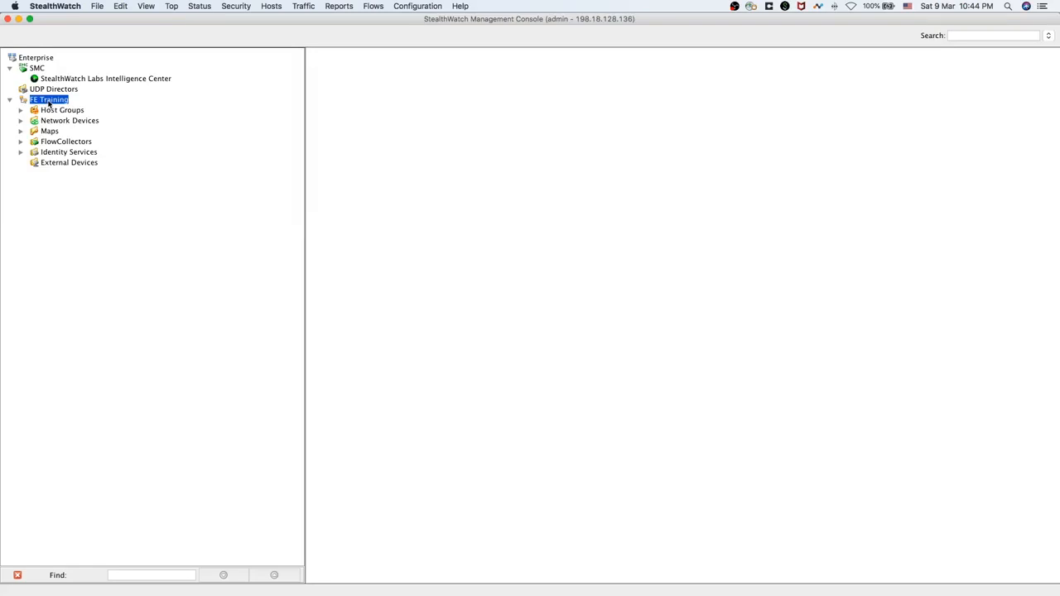
Show the FE Training actions menu, then dismiss it without choosing anything
mouse_move(49, 102)
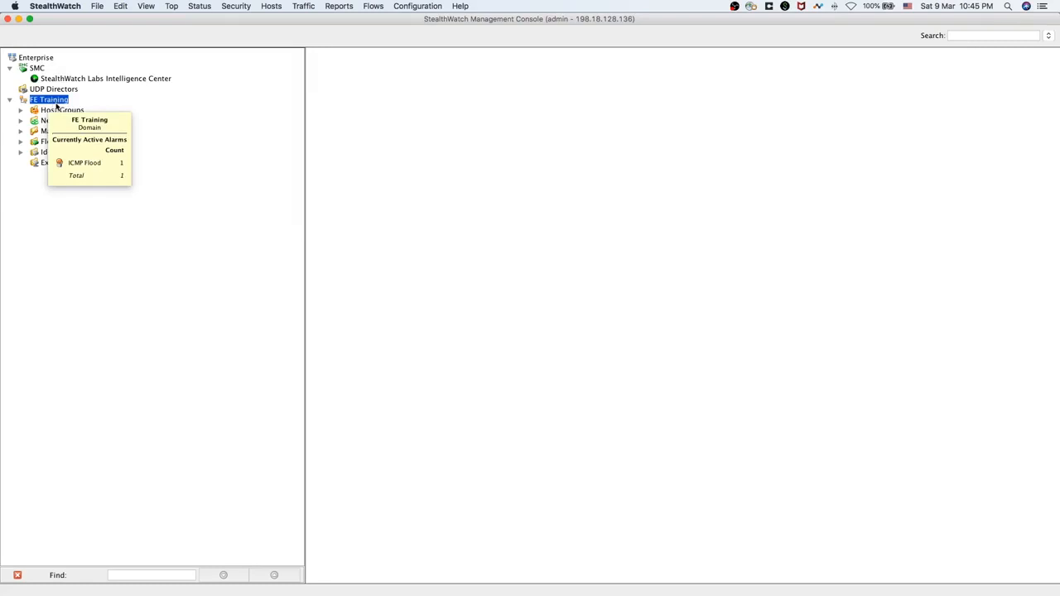
right_click(57, 105)
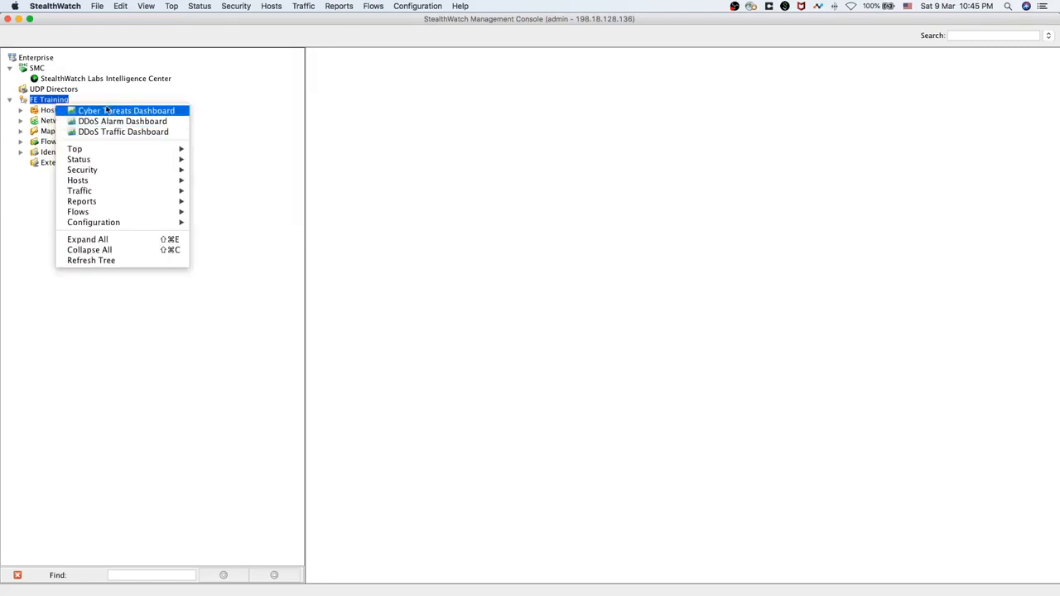
click(50, 102)
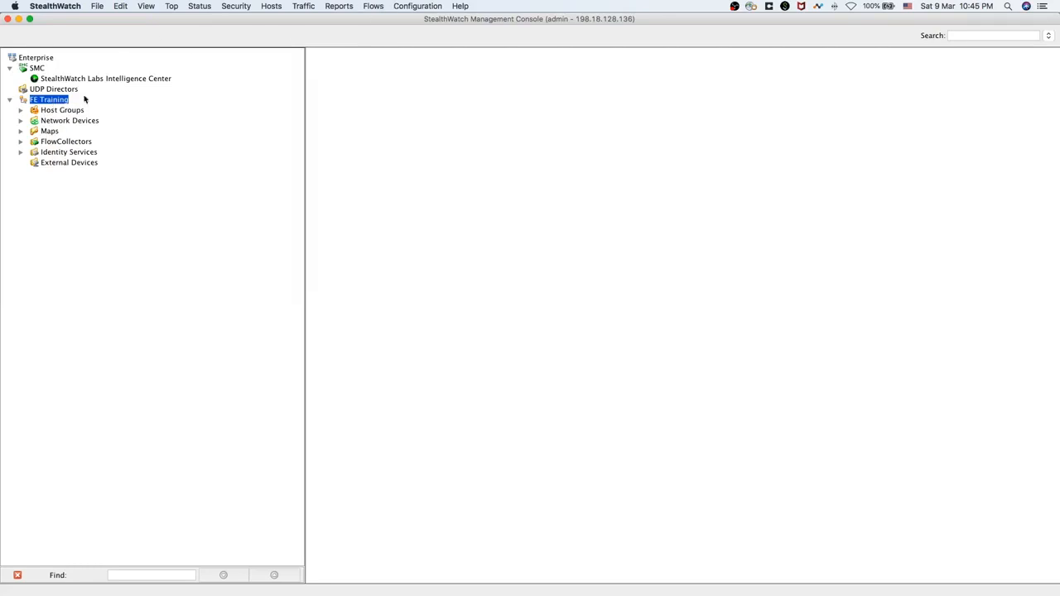
Lower the FE Training domain's Archive Hour in its properties, save it, and select SMC
click(417, 6)
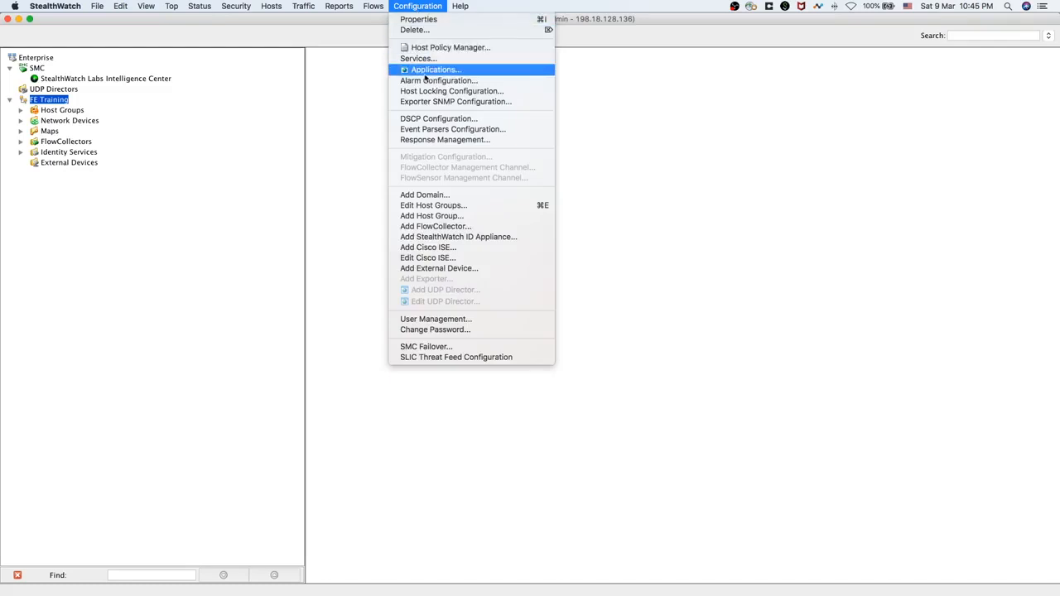
click(427, 19)
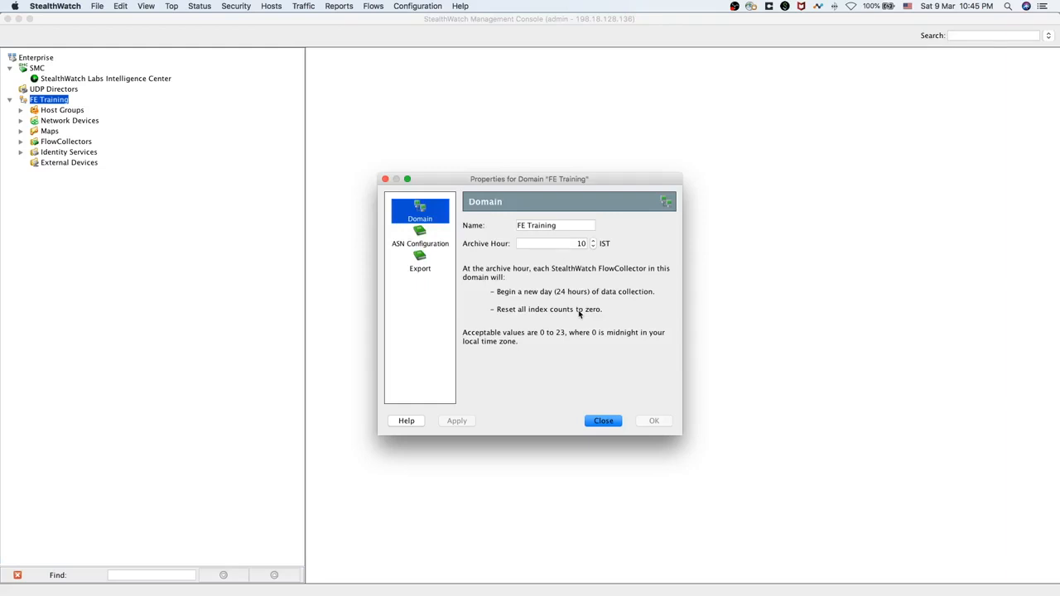
drag(581, 179, 558, 187)
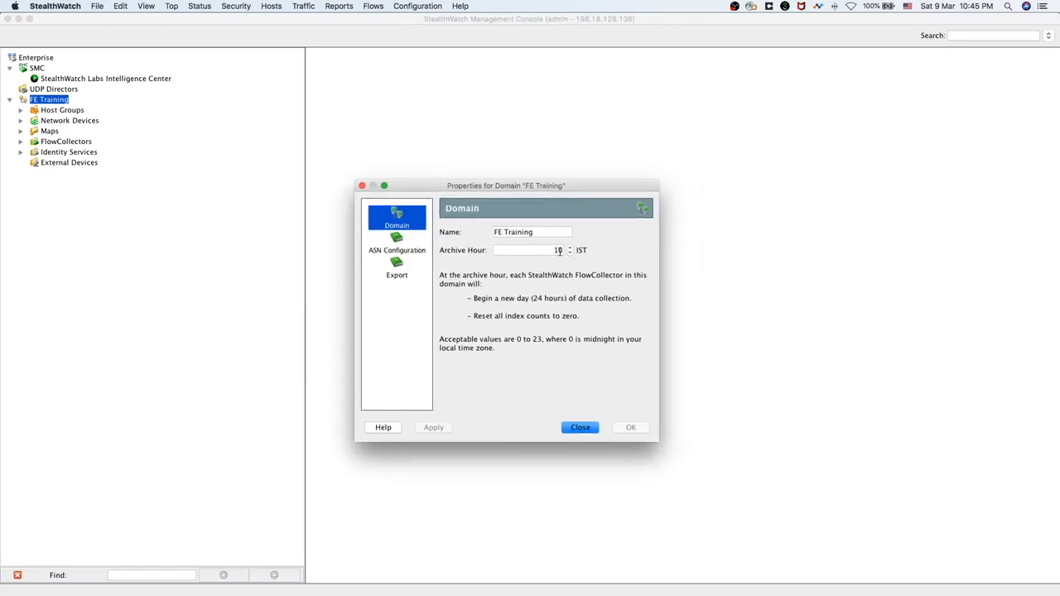
click(562, 251)
click(570, 253)
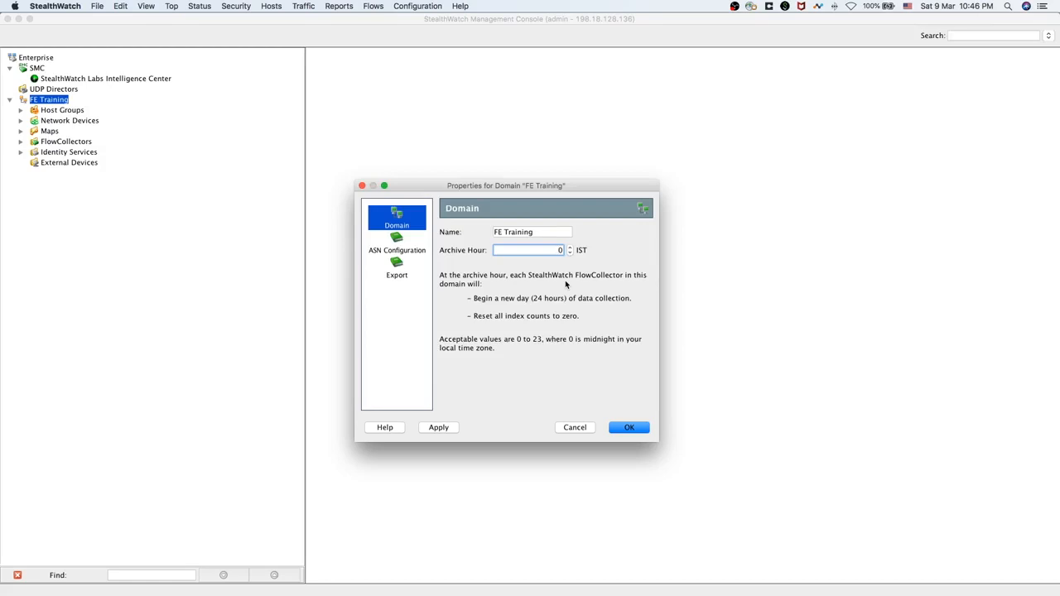
click(630, 428)
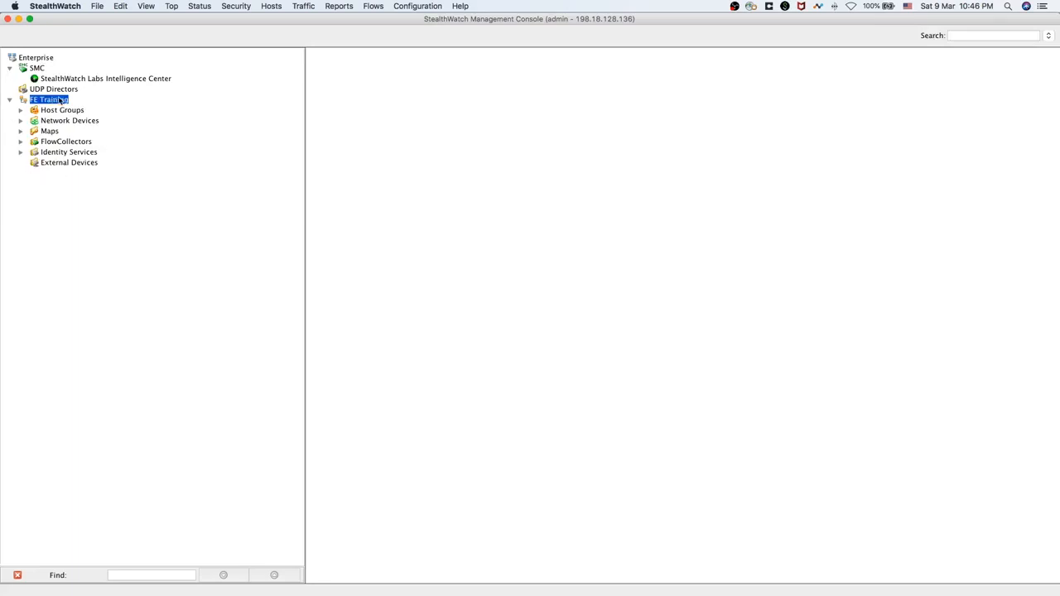
click(38, 69)
Open the SMC appliance properties and set the SMTP relay address to 198.18.128.134
right_click(37, 67)
mouse_move(71, 108)
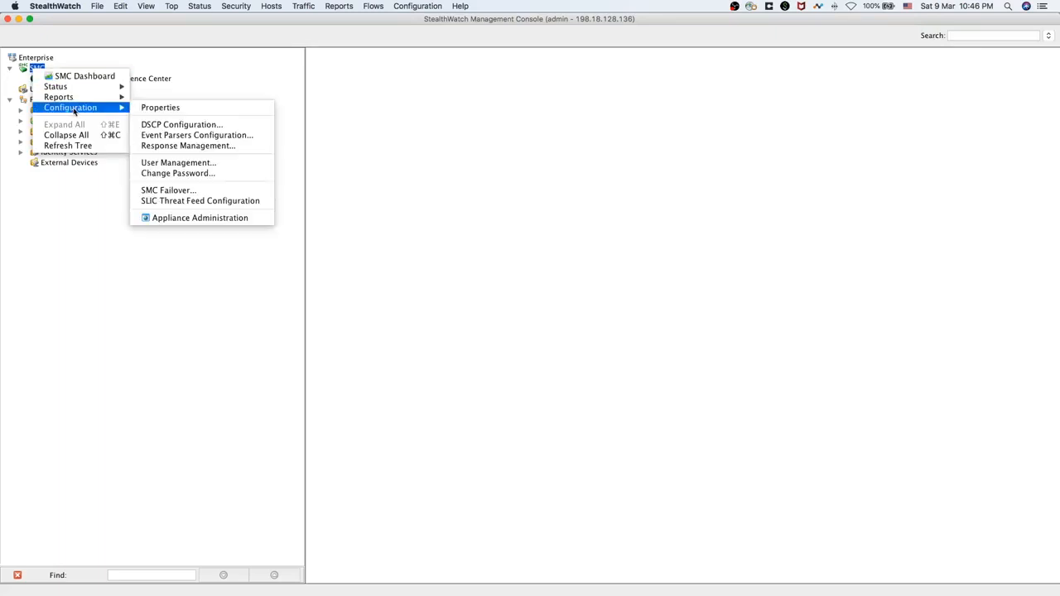
click(163, 110)
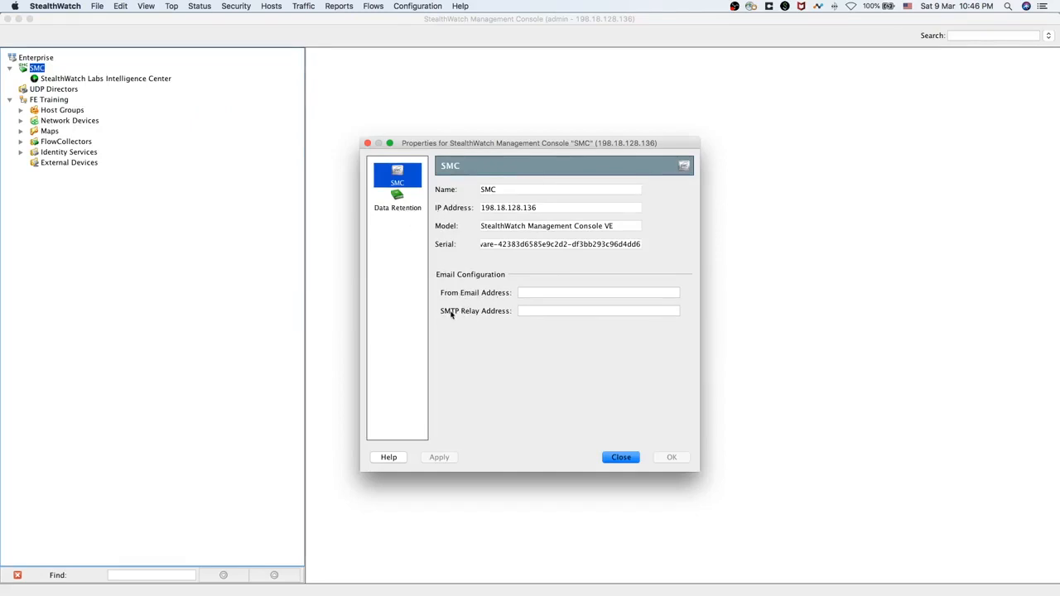
click(531, 311)
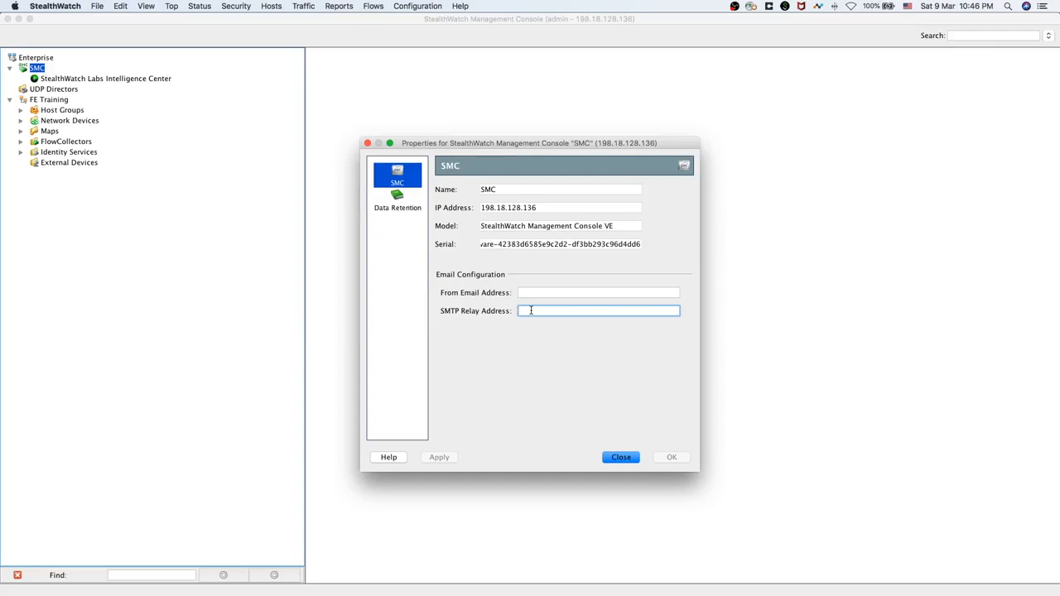
text(198.18)
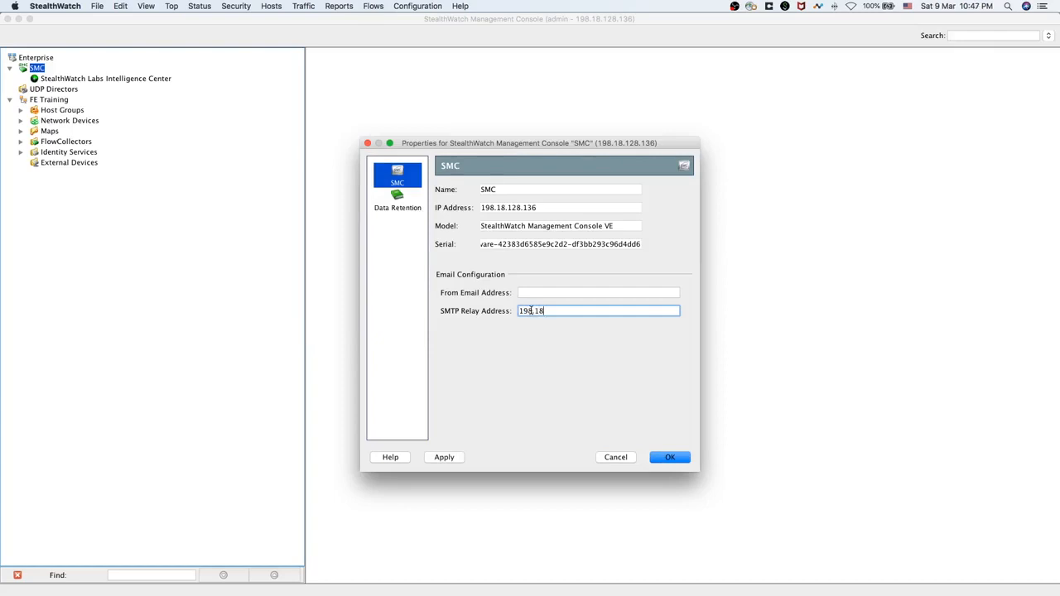
text(.128.134)
key(shift+Tab)
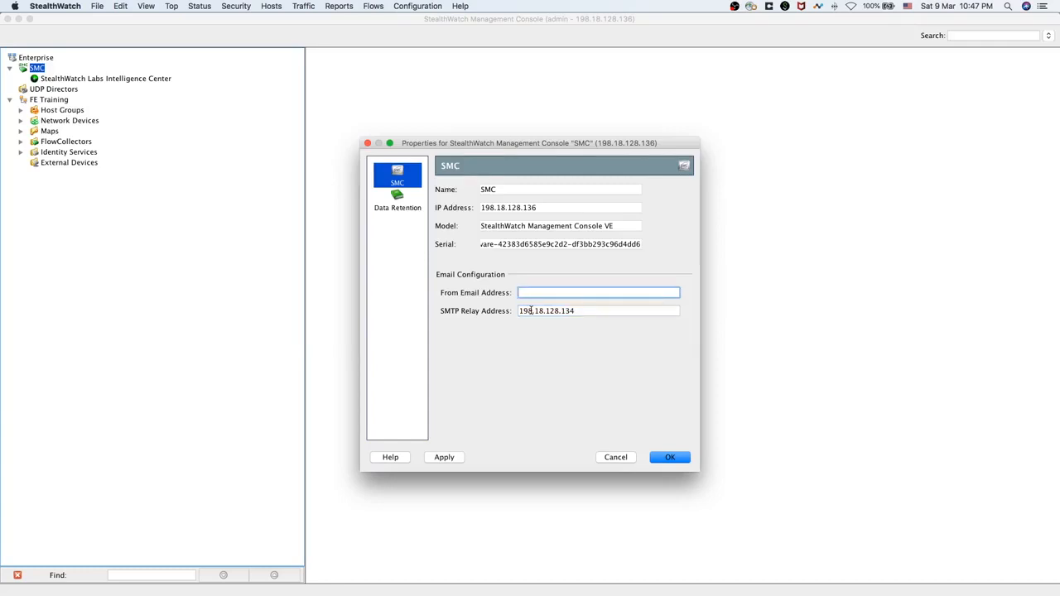
click(588, 308)
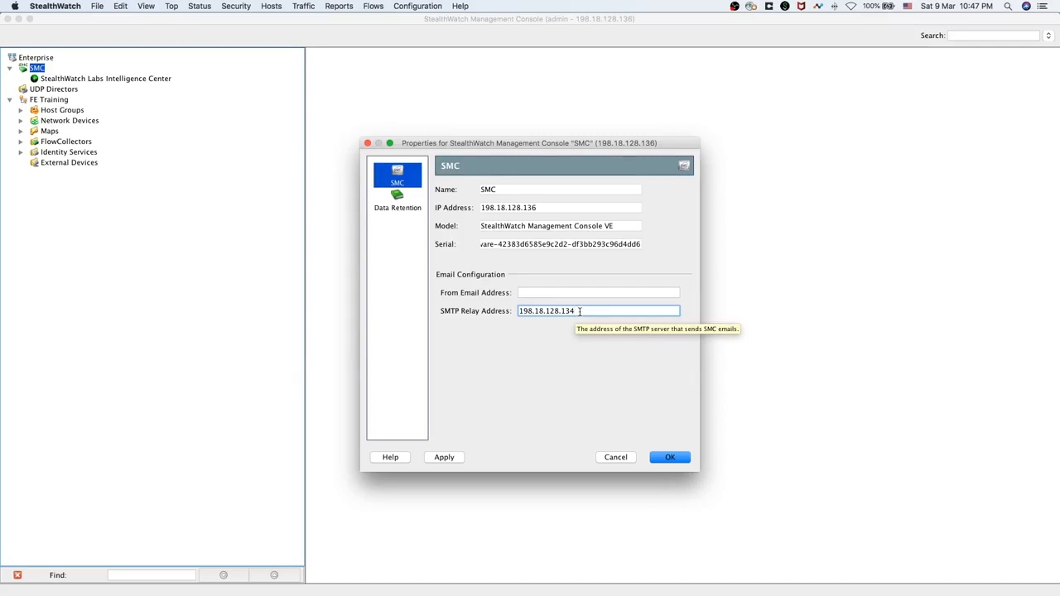
Enter the sender e-mail address, save the SMC email settings, and select FE Training
click(536, 293)
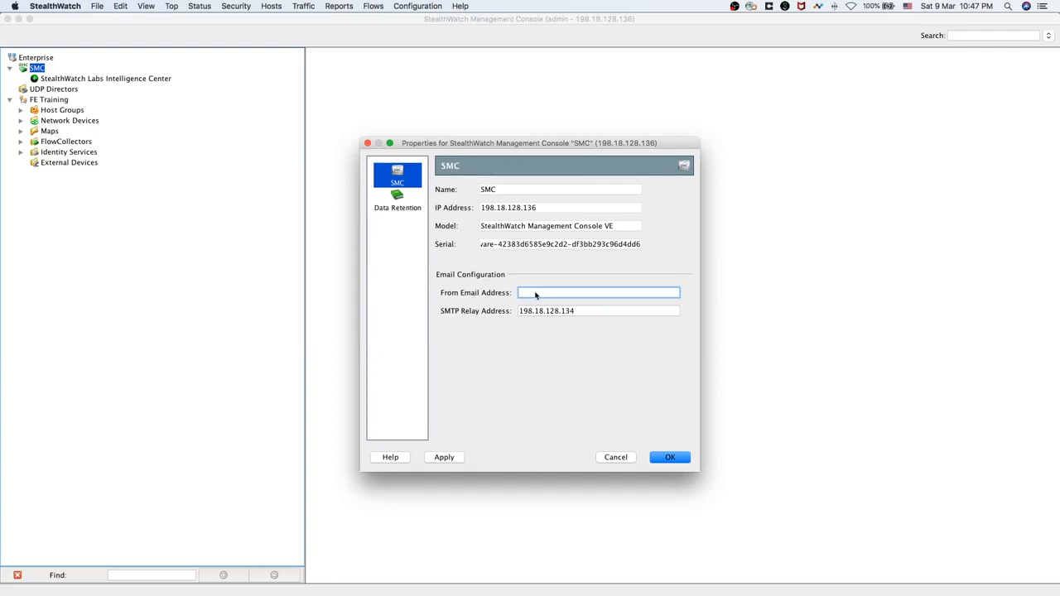
click(671, 458)
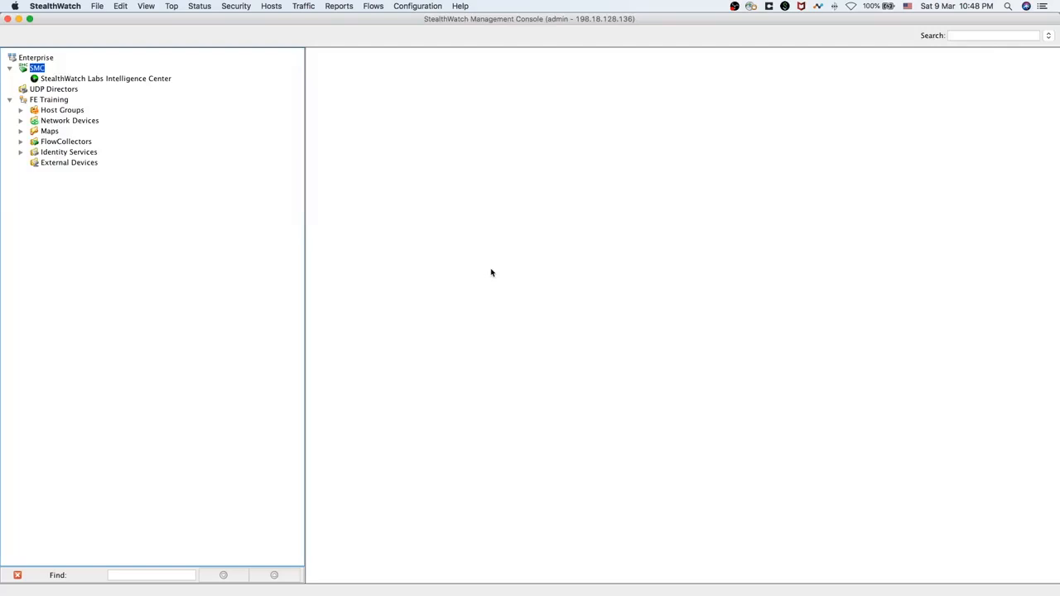
click(47, 100)
right_click(49, 101)
click(47, 101)
click(409, 7)
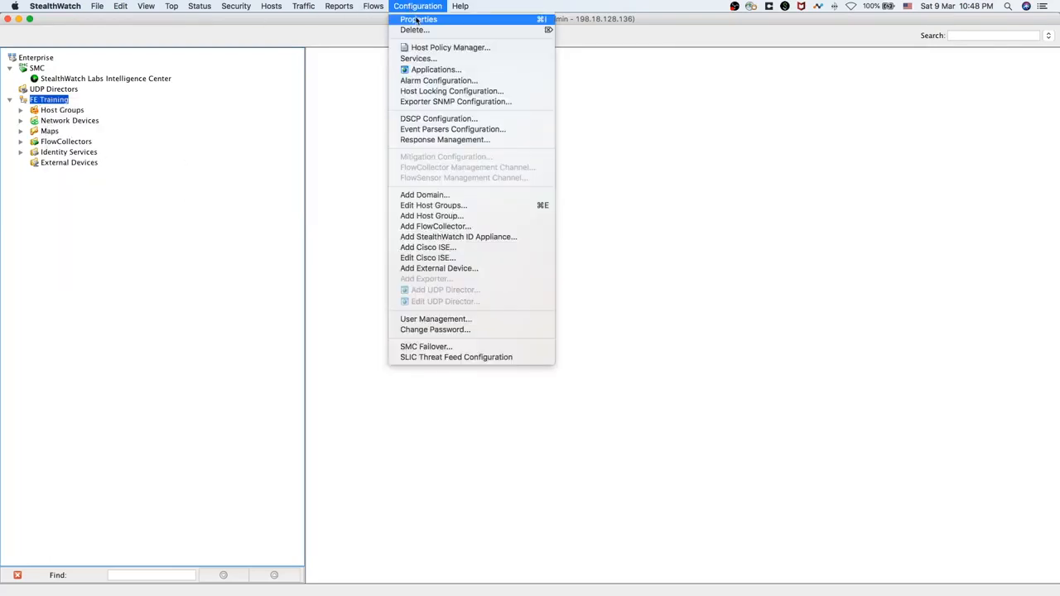
click(418, 20)
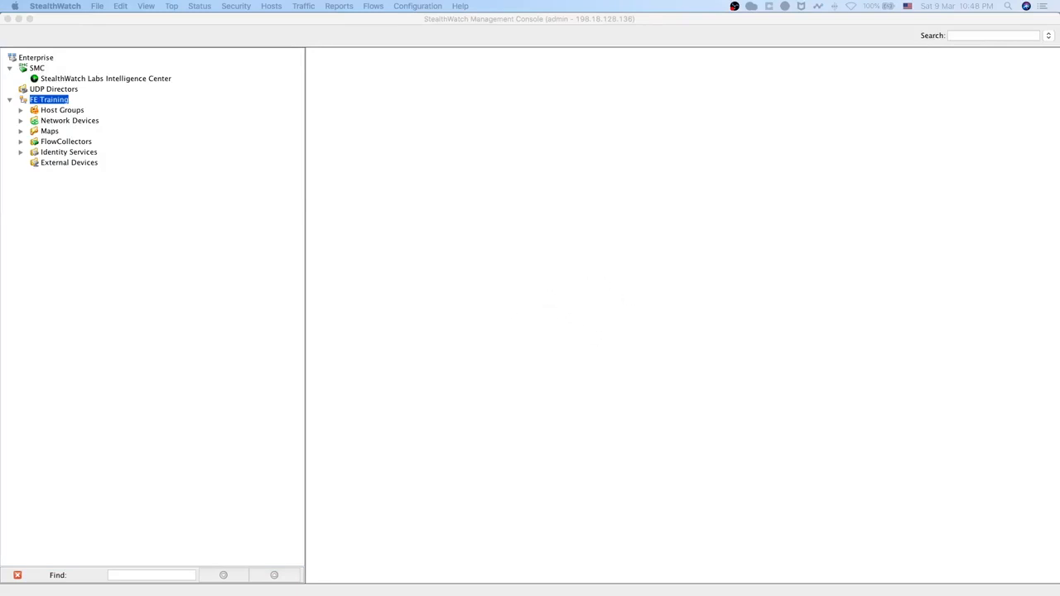
drag(682, 192, 478, 158)
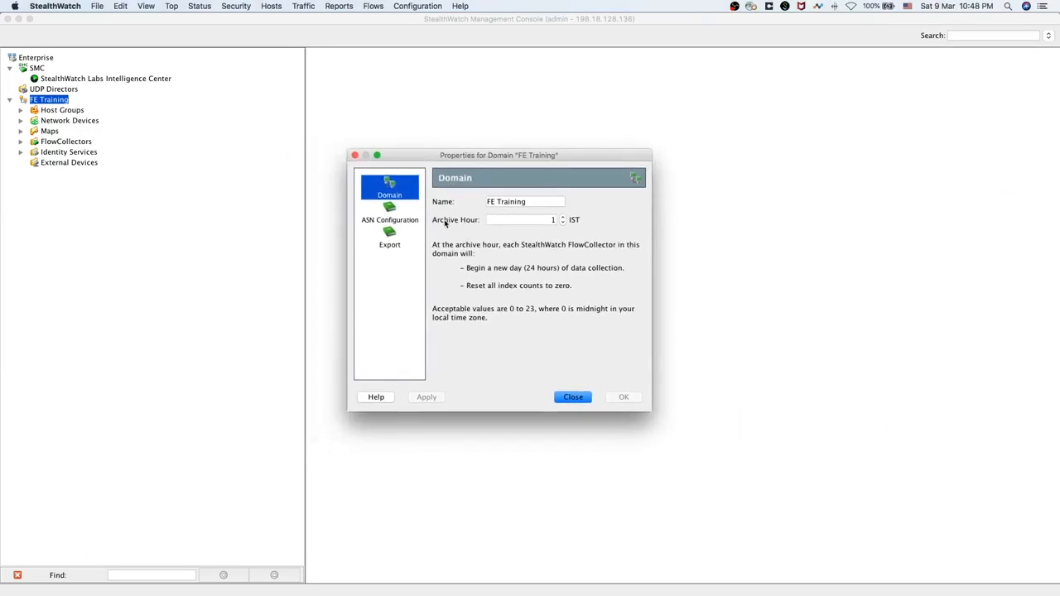
click(392, 244)
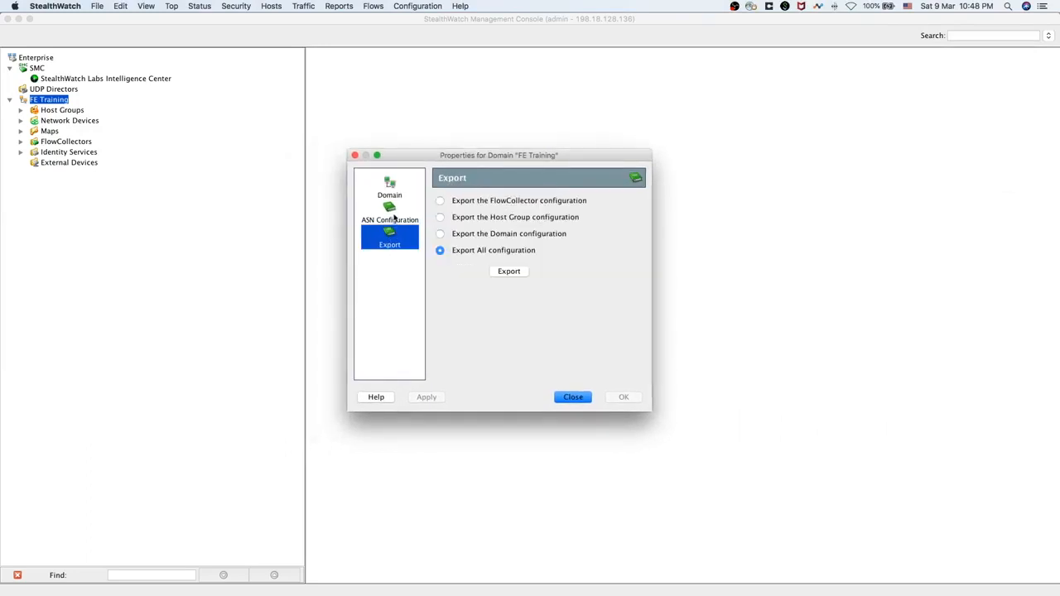
click(392, 219)
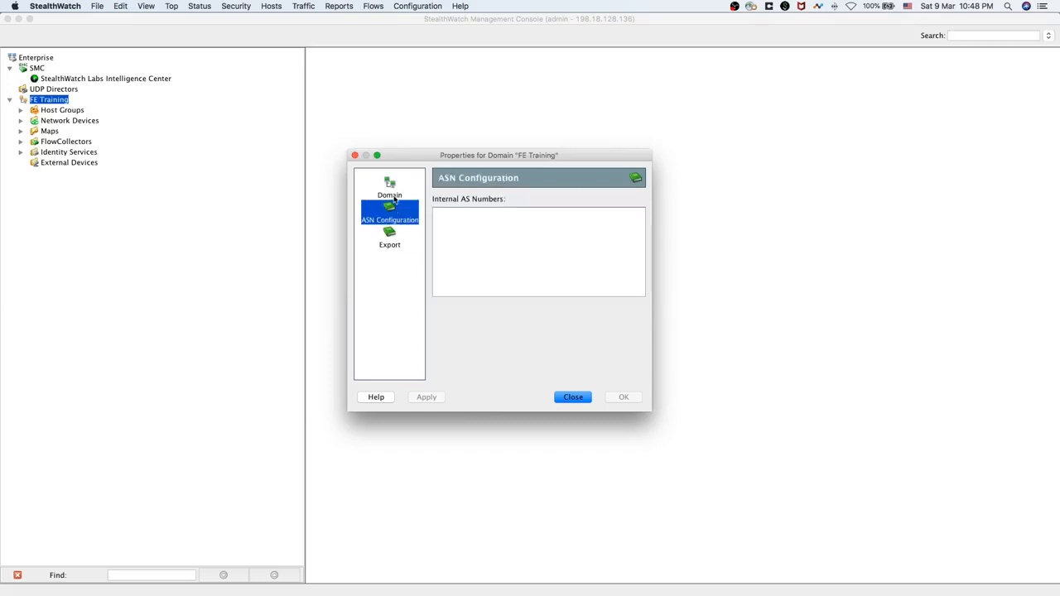
click(395, 198)
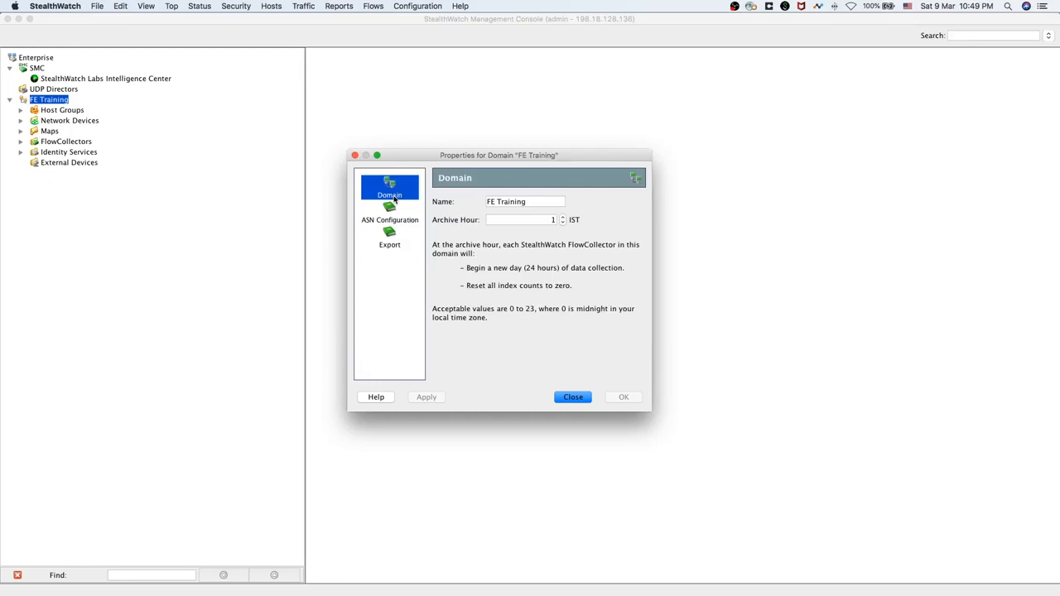
click(354, 155)
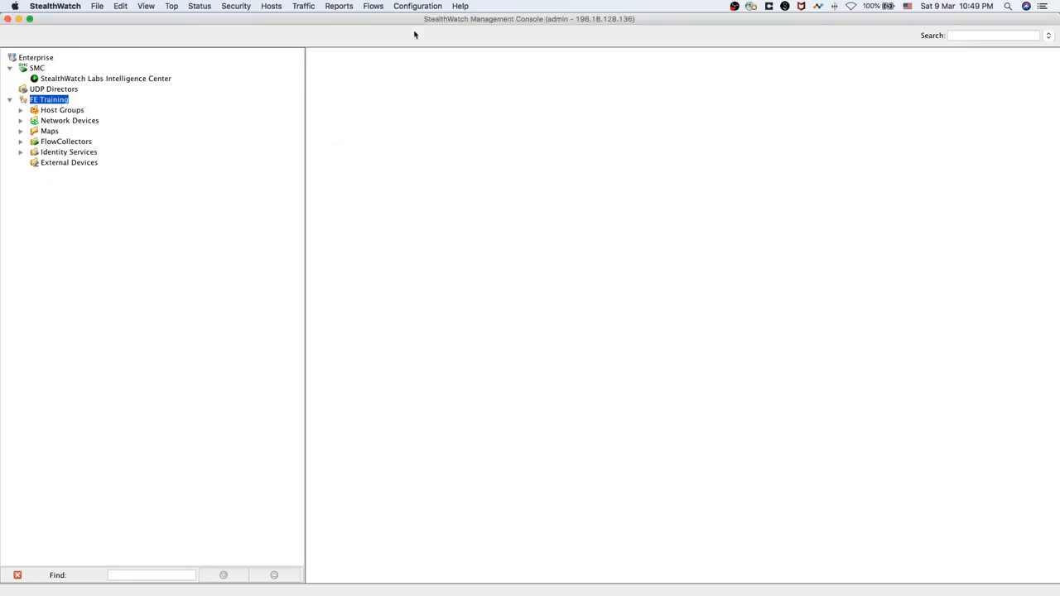
Add a new FE Training exporter SNMP configuration named 'Standard v2 Stribng'
click(419, 7)
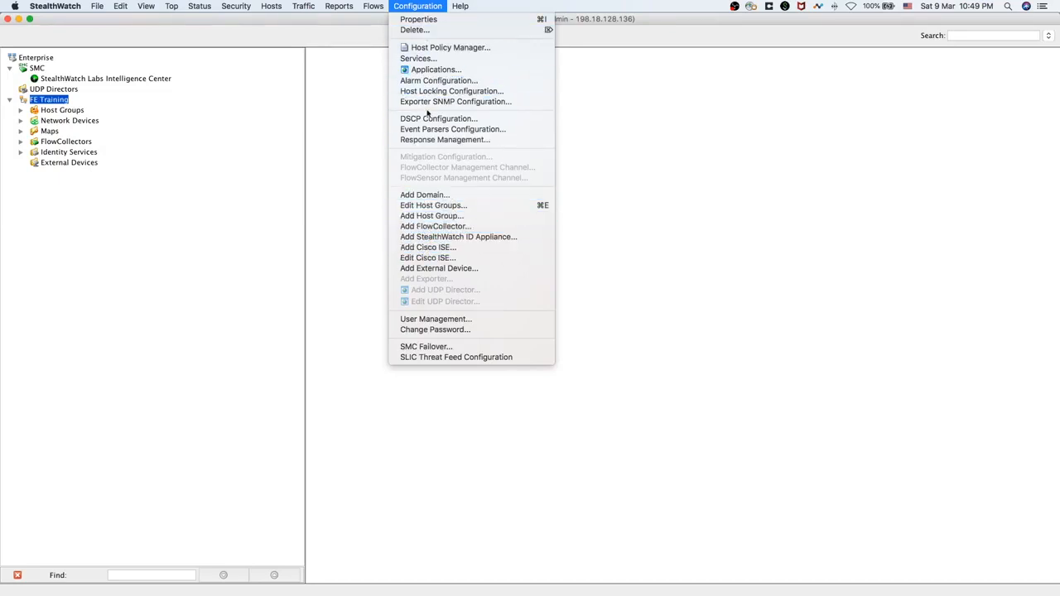
click(486, 103)
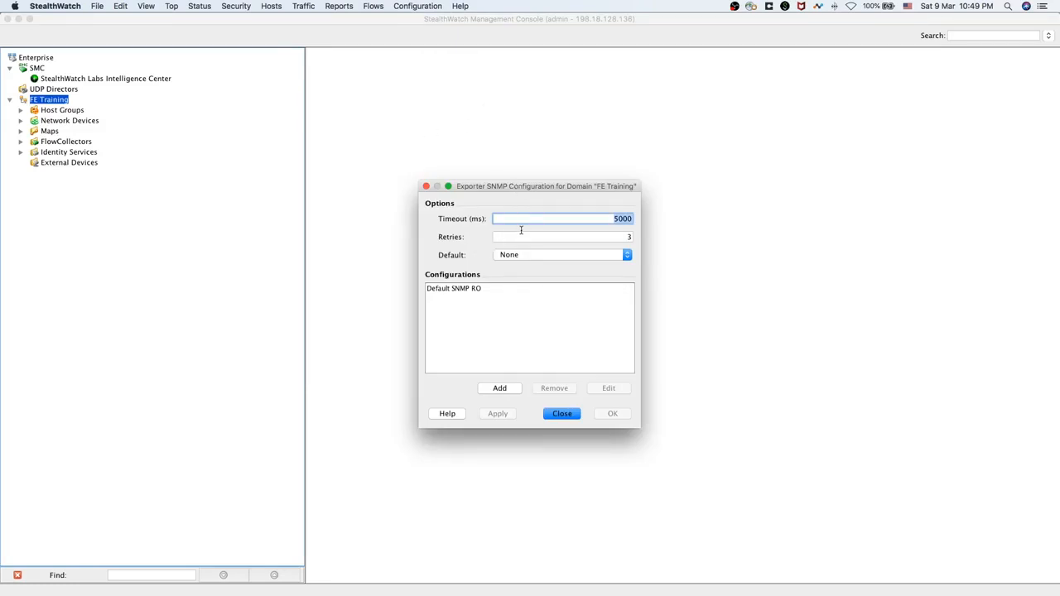
click(497, 295)
click(503, 389)
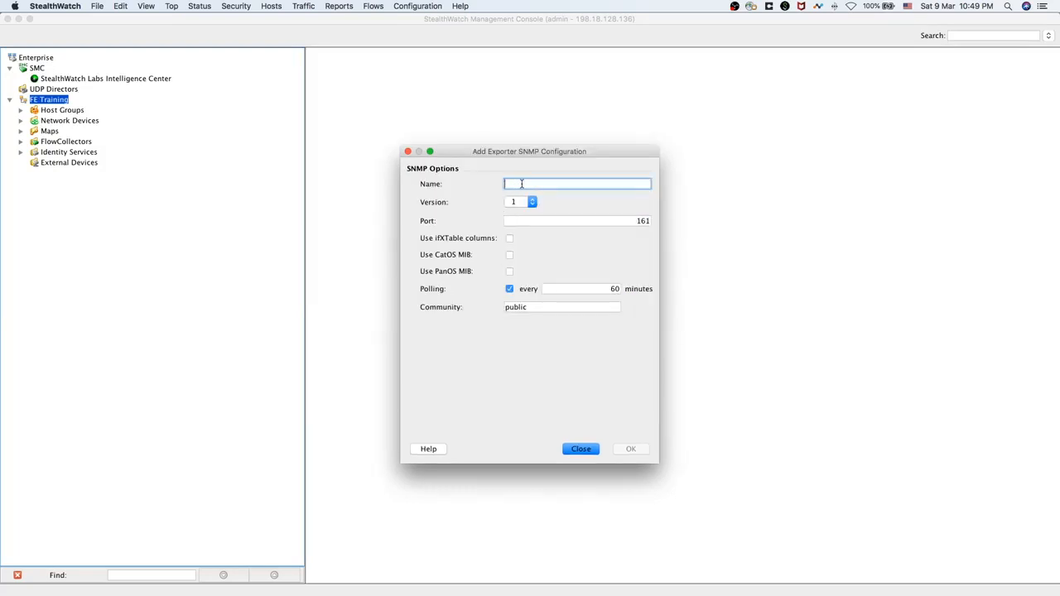
text(Standard)
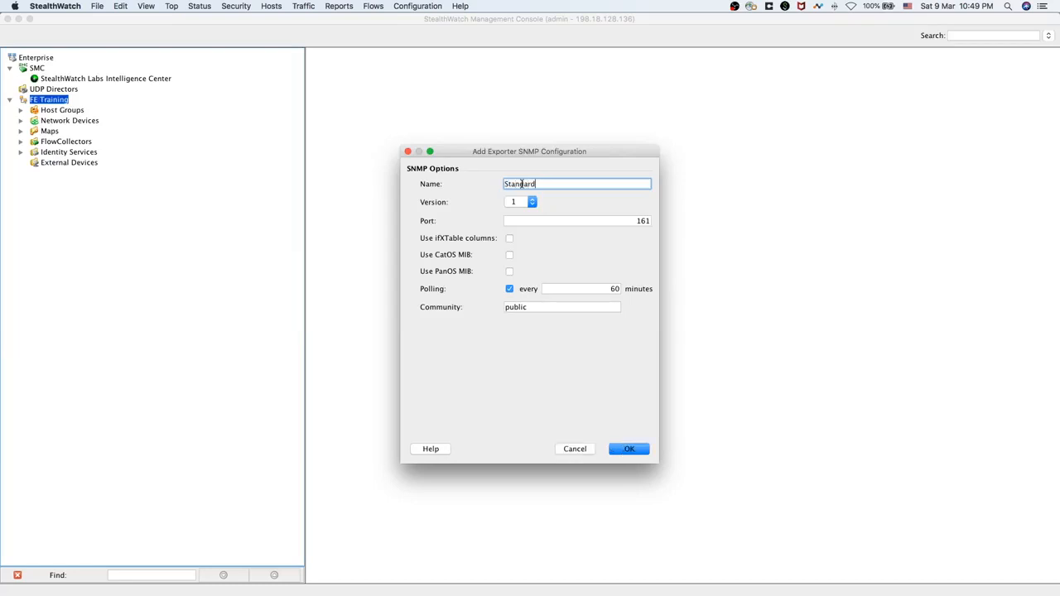
text( v2 Stribng)
Set its SNMP version to 2c, replace the community string with a private value, and save
key(Tab)
click(533, 202)
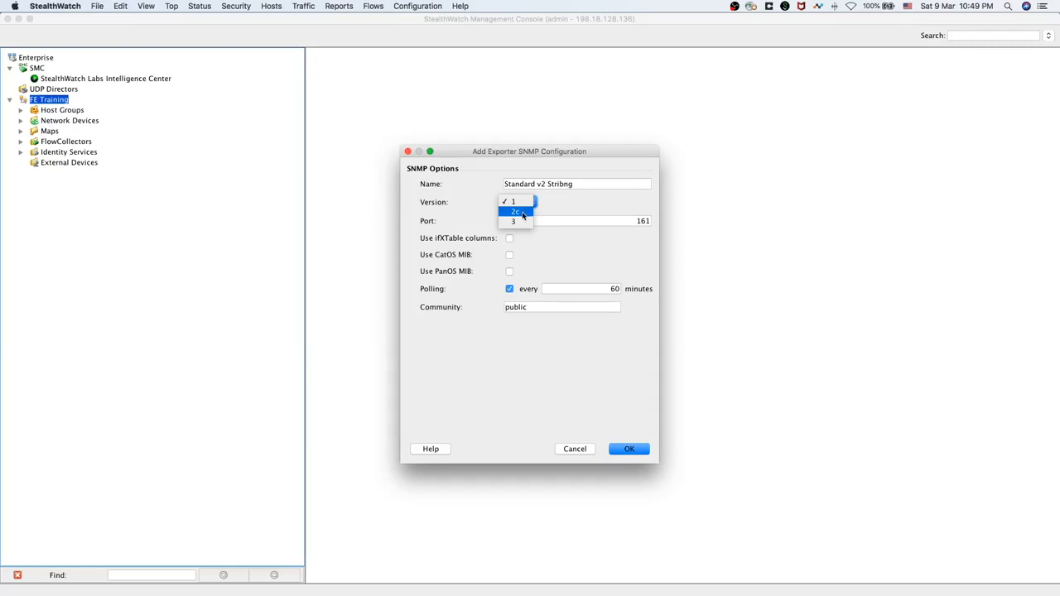
click(524, 213)
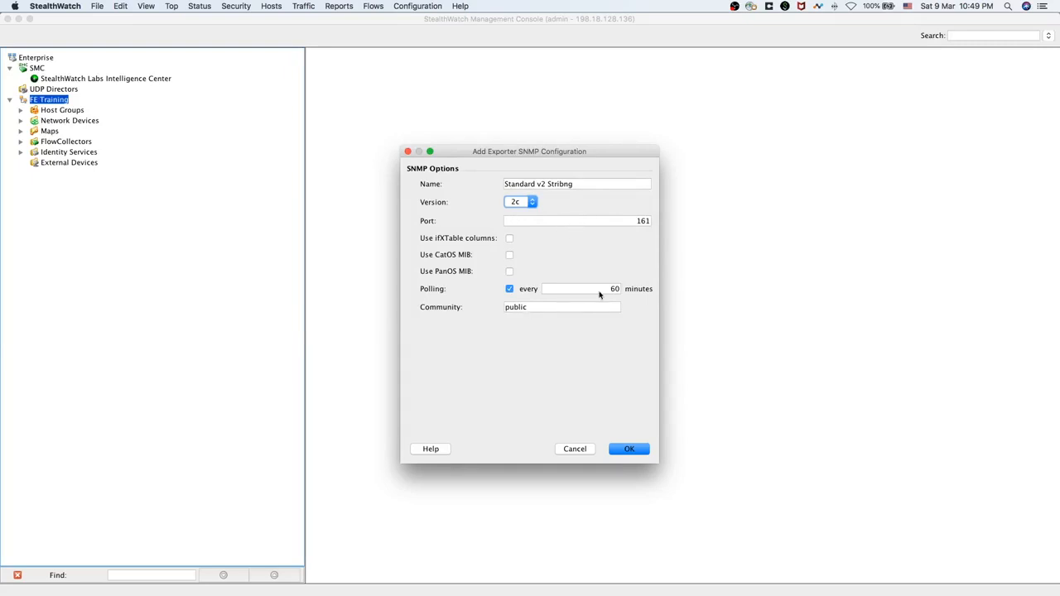
click(553, 311)
double_click(551, 309)
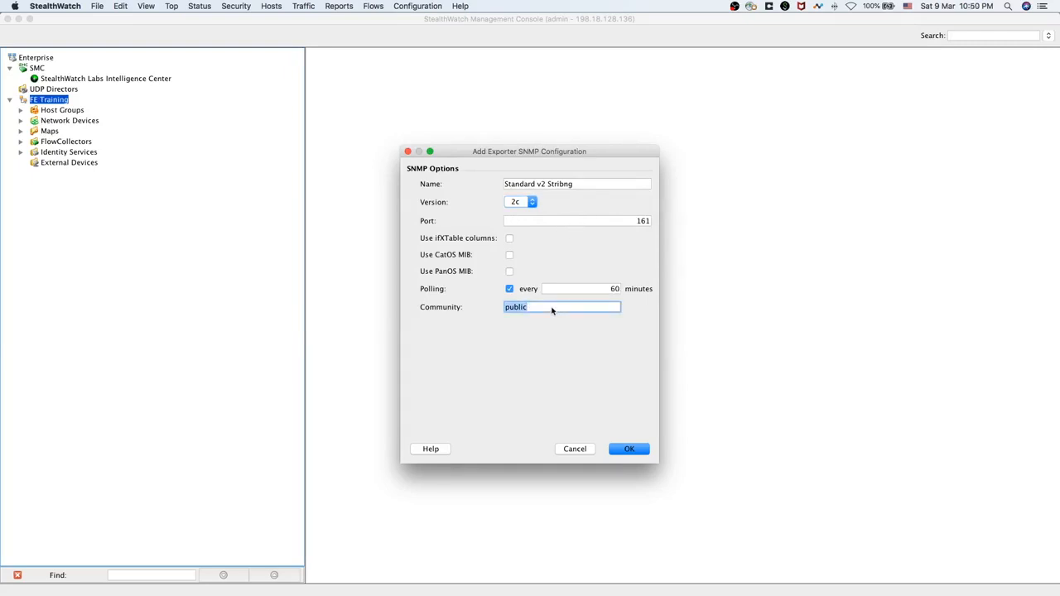
click(629, 449)
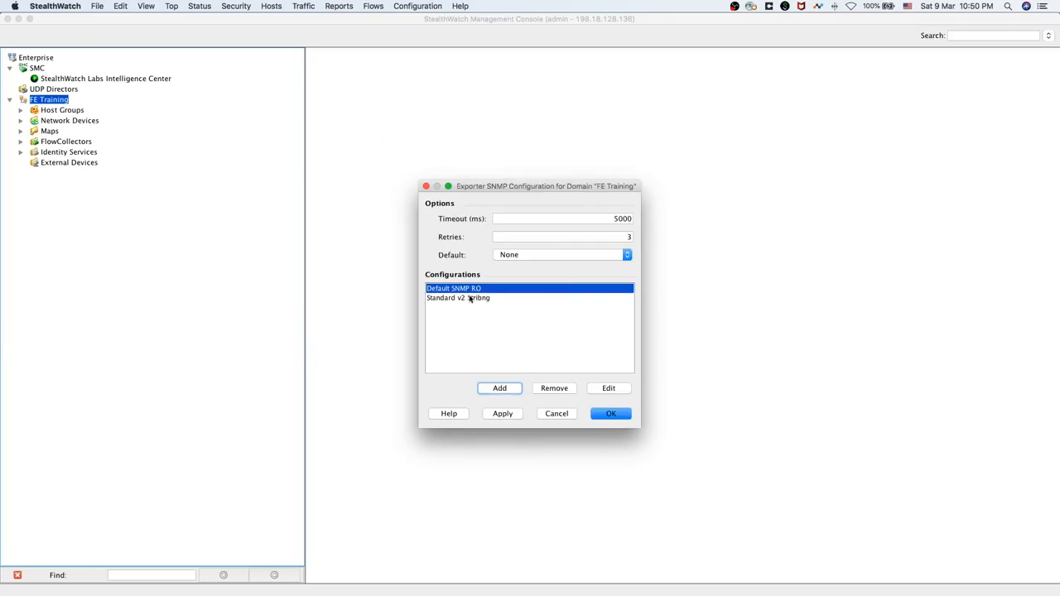
click(472, 298)
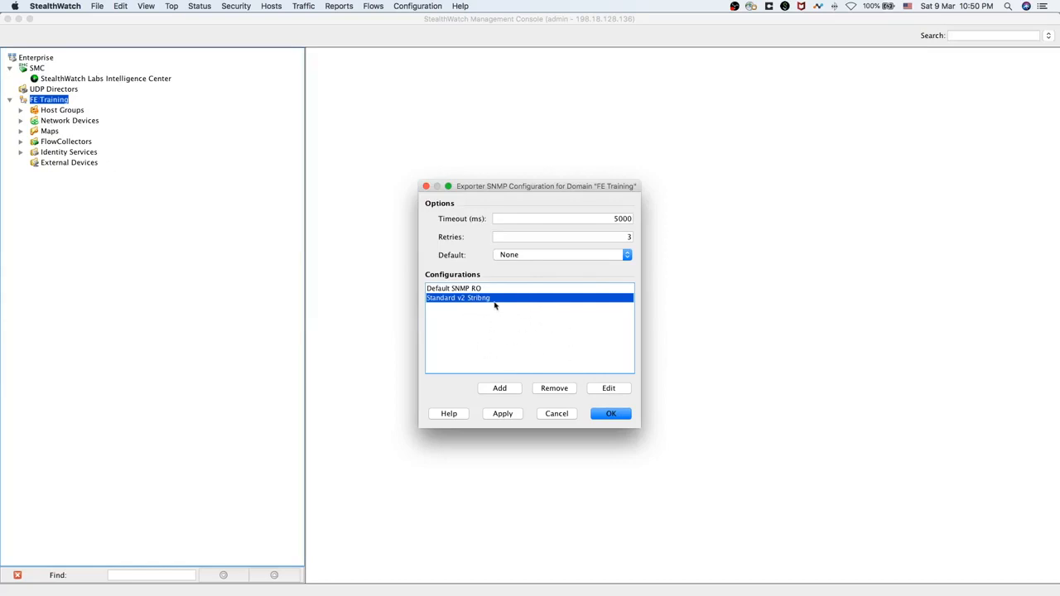
Open Standard v2 Stribng for editing, inspect its name, and close without changes
double_click(468, 301)
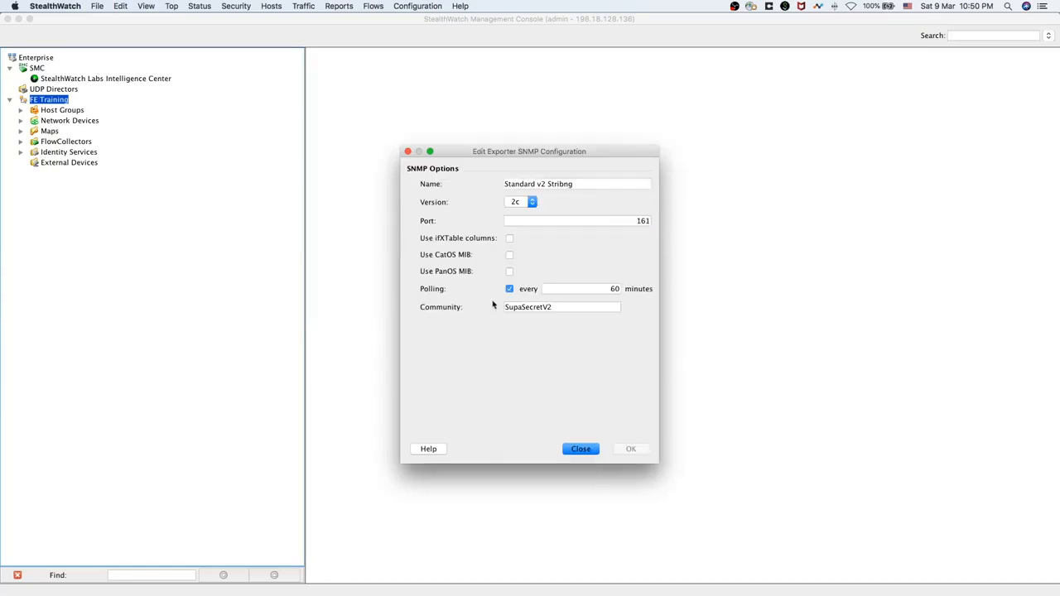
double_click(564, 186)
click(561, 185)
click(584, 450)
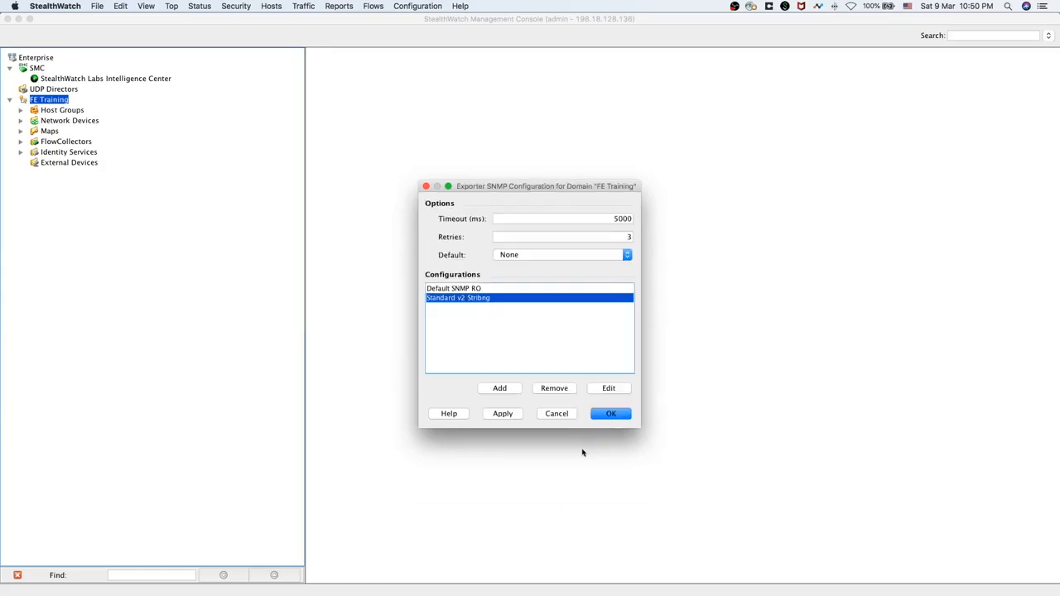
Recheck the entry's name and port 161, close the editor, and save the domain's SNMP configurations
click(616, 389)
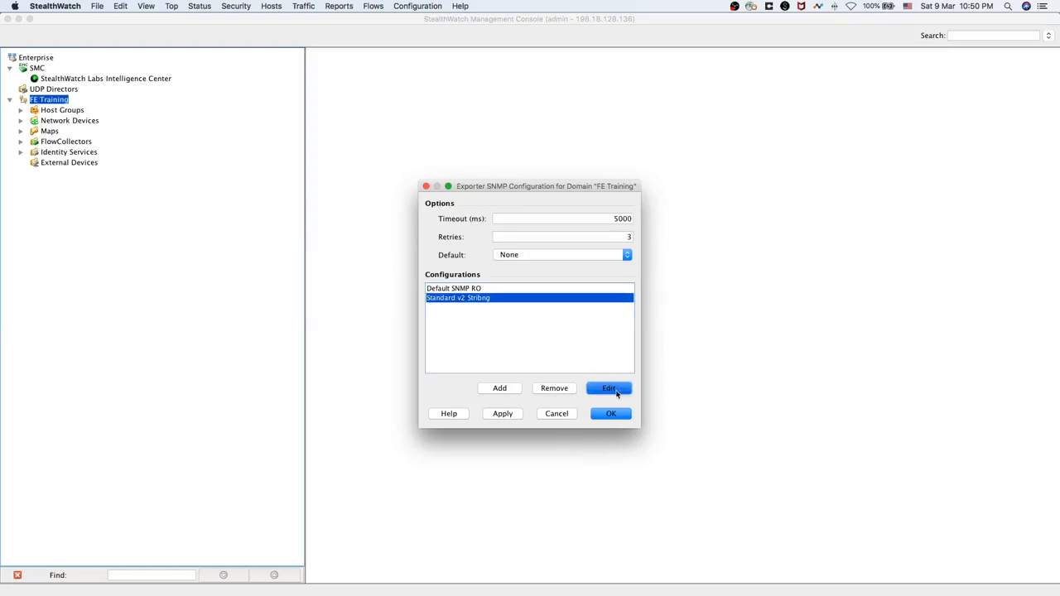
double_click(563, 183)
click(571, 185)
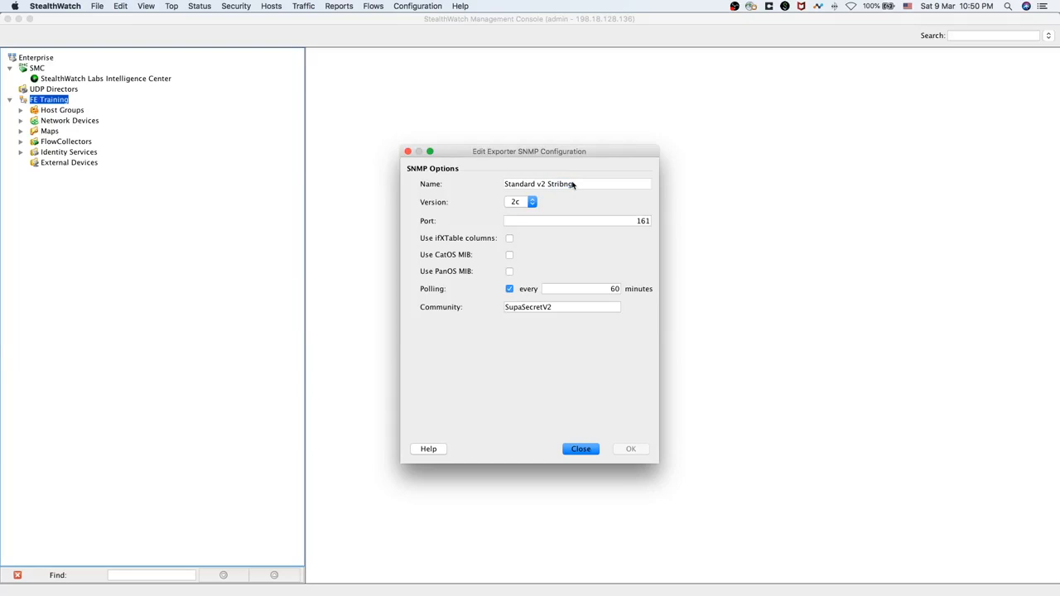
click(589, 220)
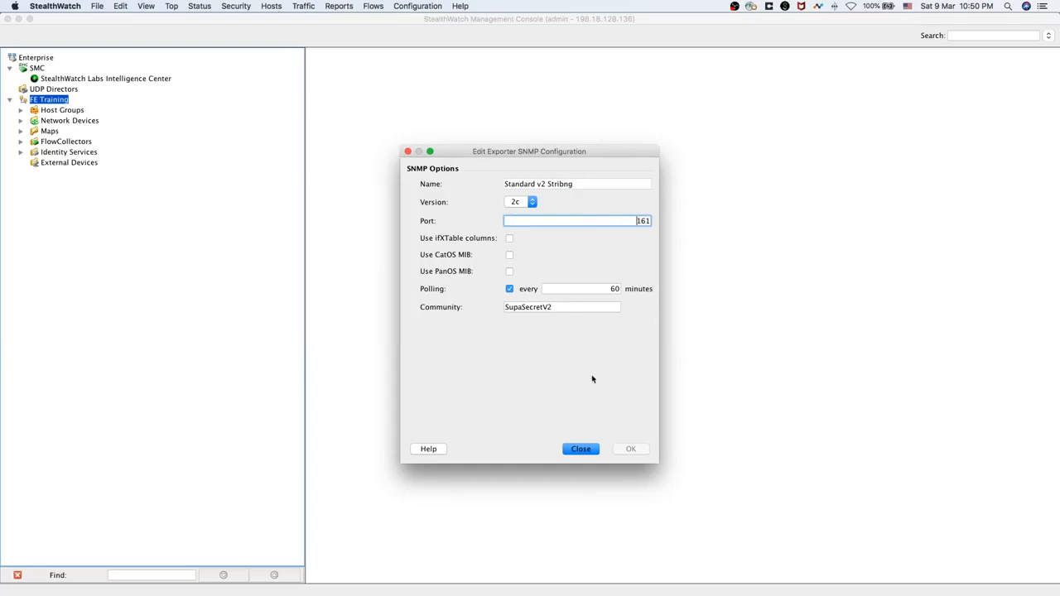
click(588, 453)
click(610, 414)
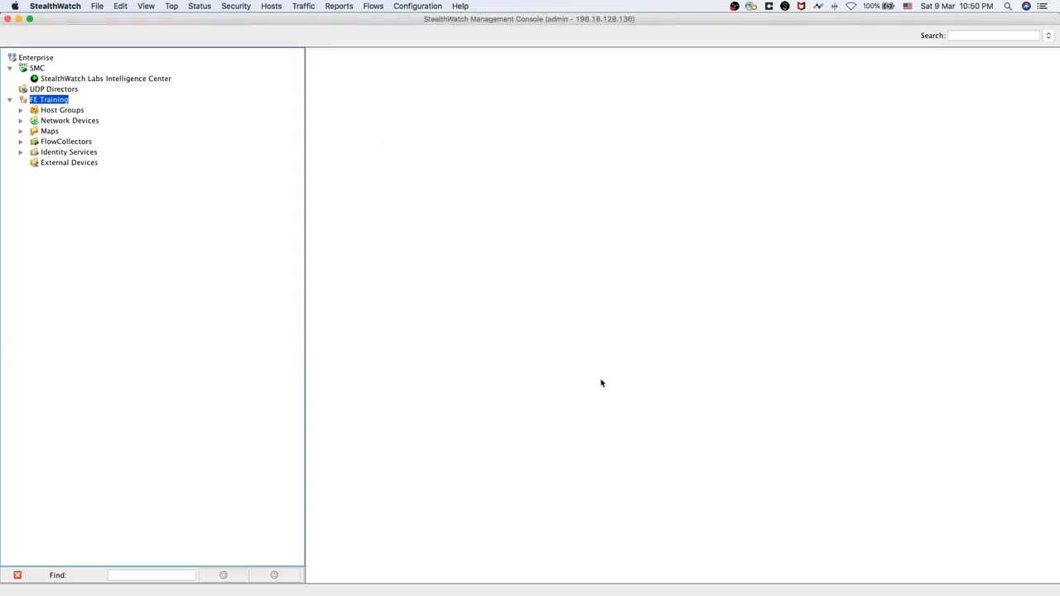
click(417, 7)
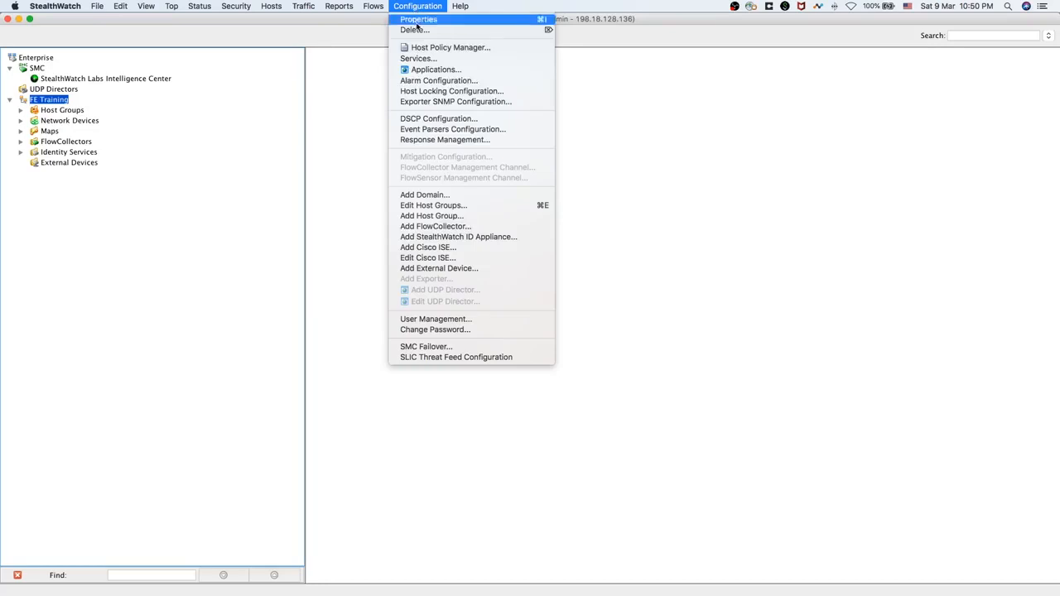
Open FE Training's exporter SNMP settings and review the Default SNMP RO entry without changes
click(443, 102)
click(473, 298)
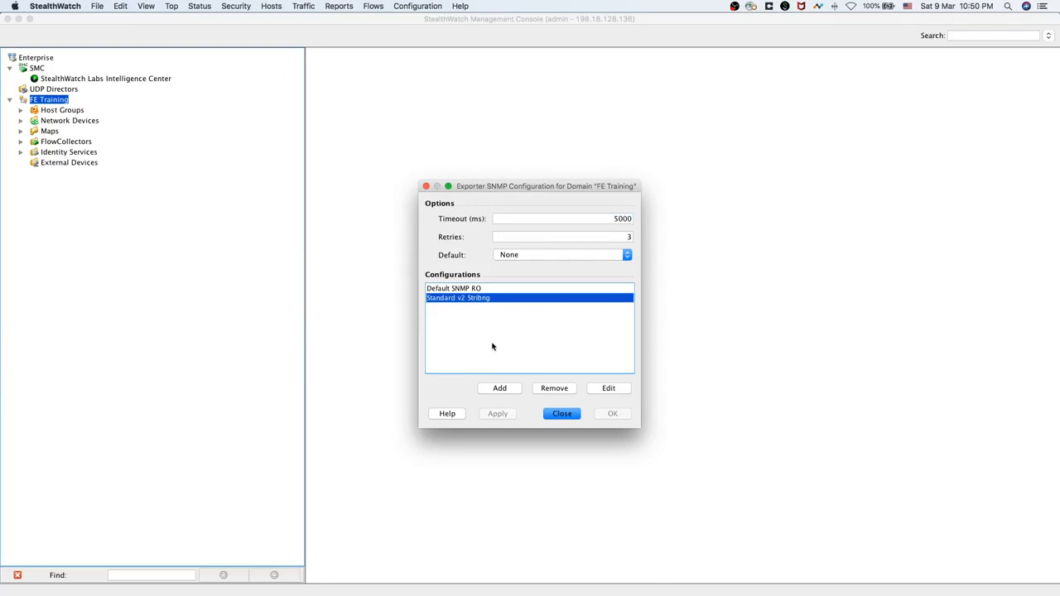
click(492, 290)
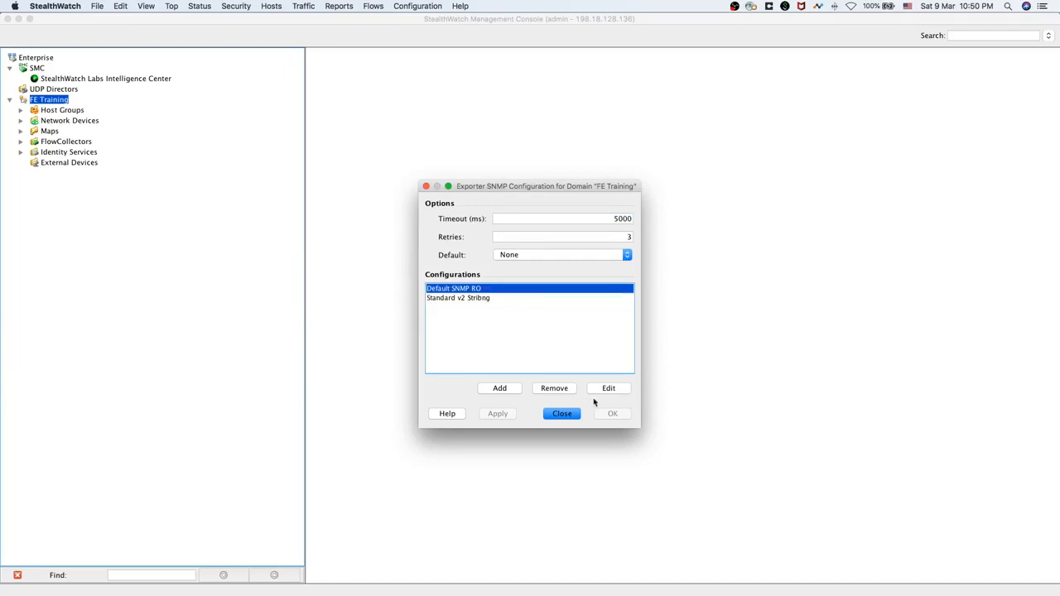
click(607, 390)
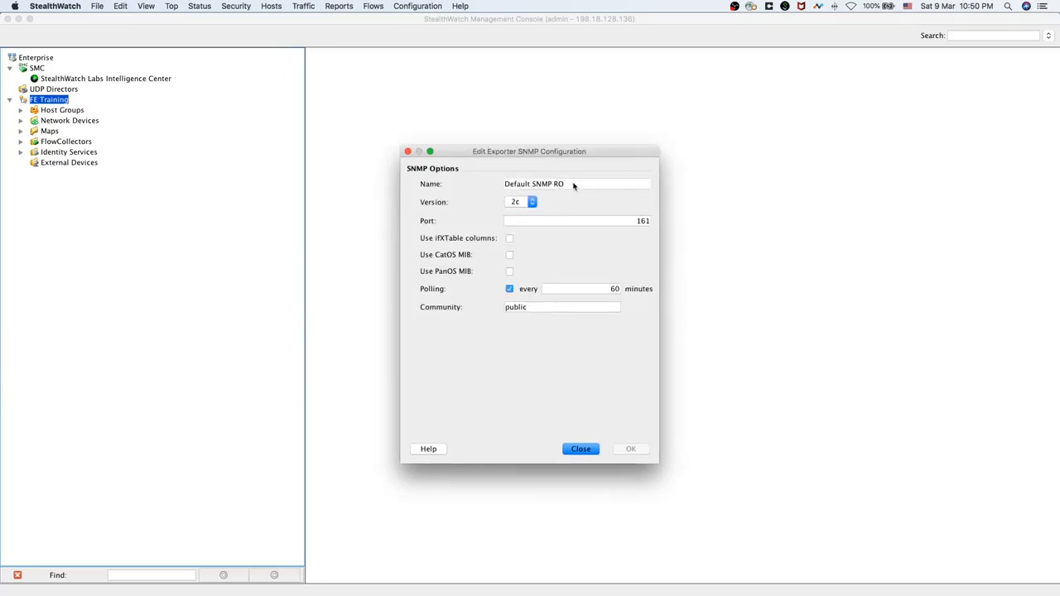
click(408, 152)
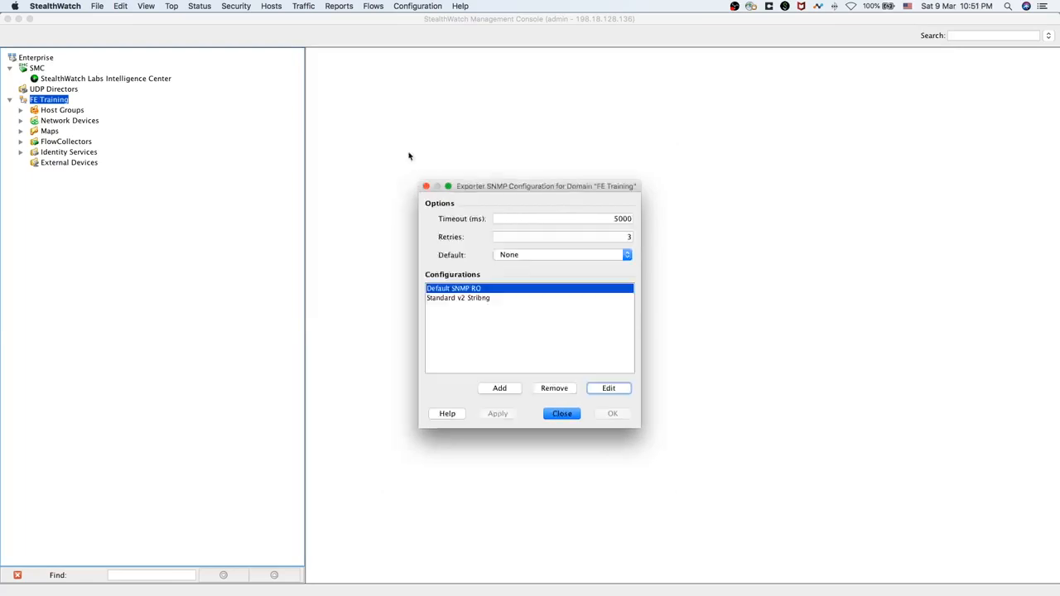
Choose Standard v2 Stribng as the default SNMP configuration and save the settings
click(596, 256)
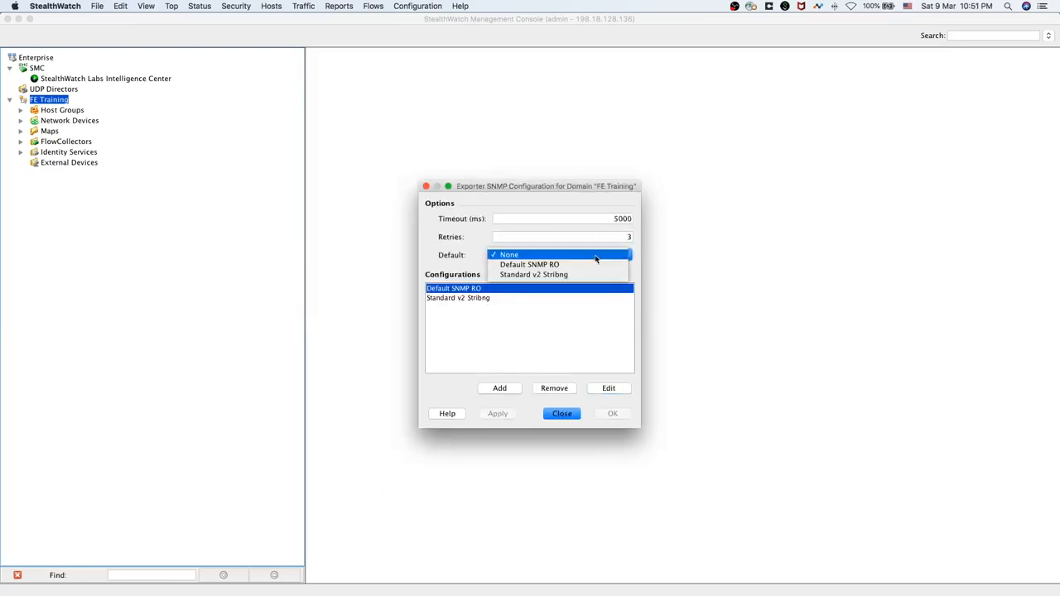
click(596, 345)
click(552, 258)
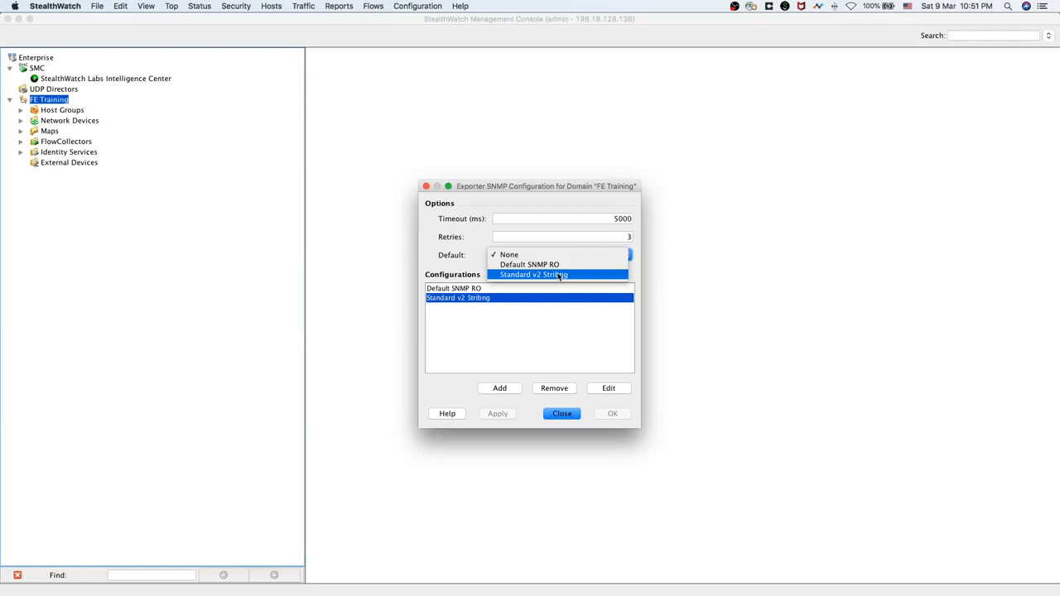
click(560, 276)
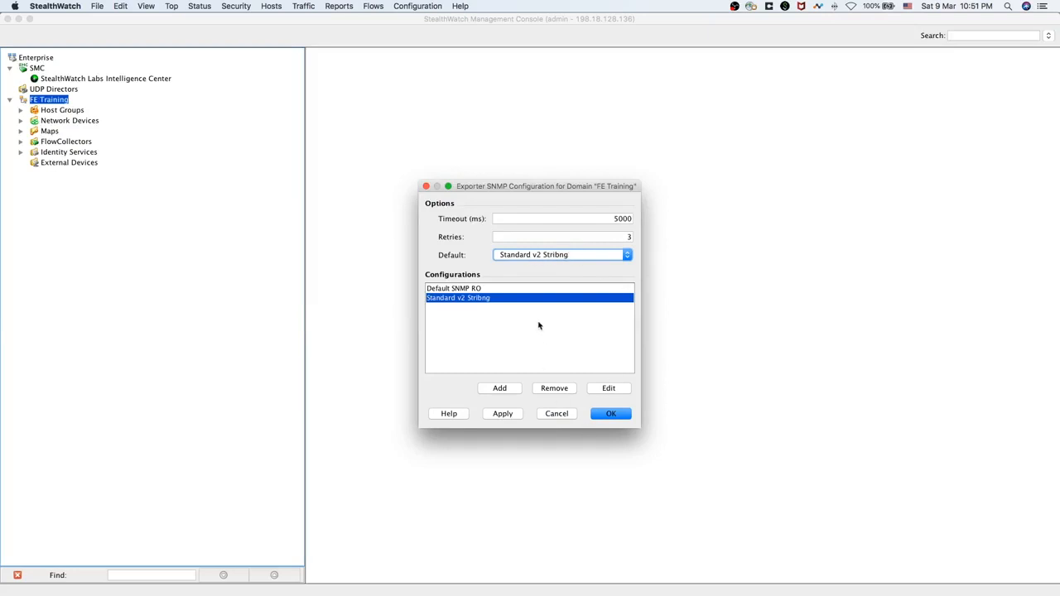
click(616, 415)
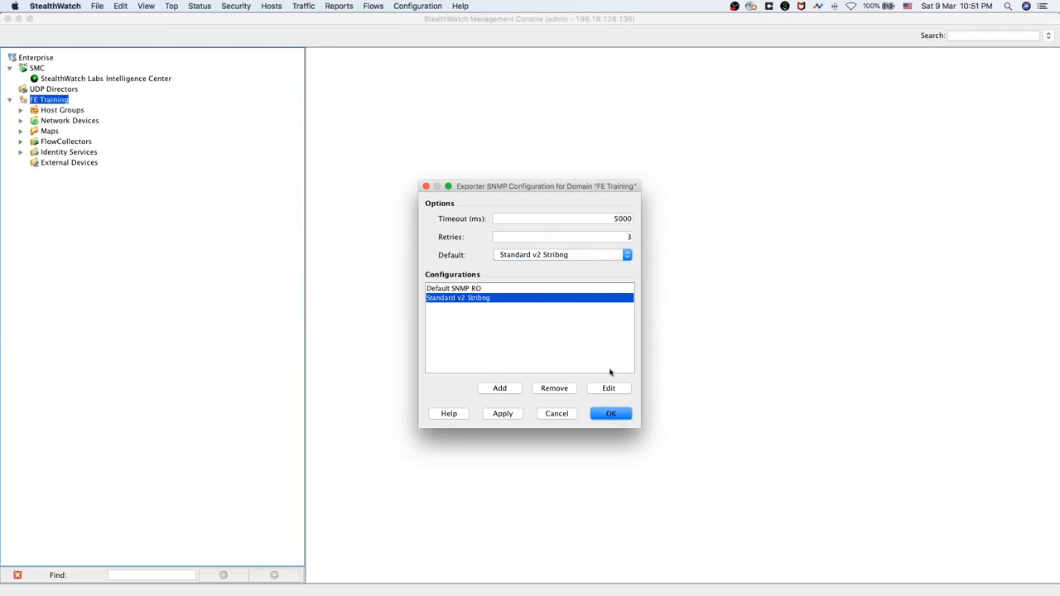
click(611, 413)
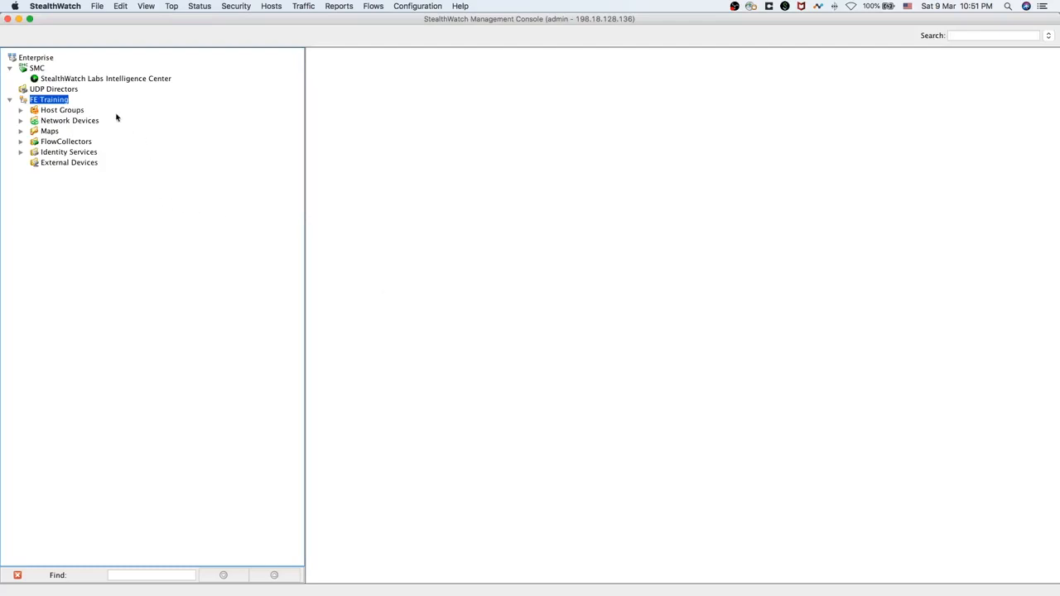
Open License Management for the SMC appliance and enlarge the License Manager to show its feature licenses
click(38, 69)
click(460, 7)
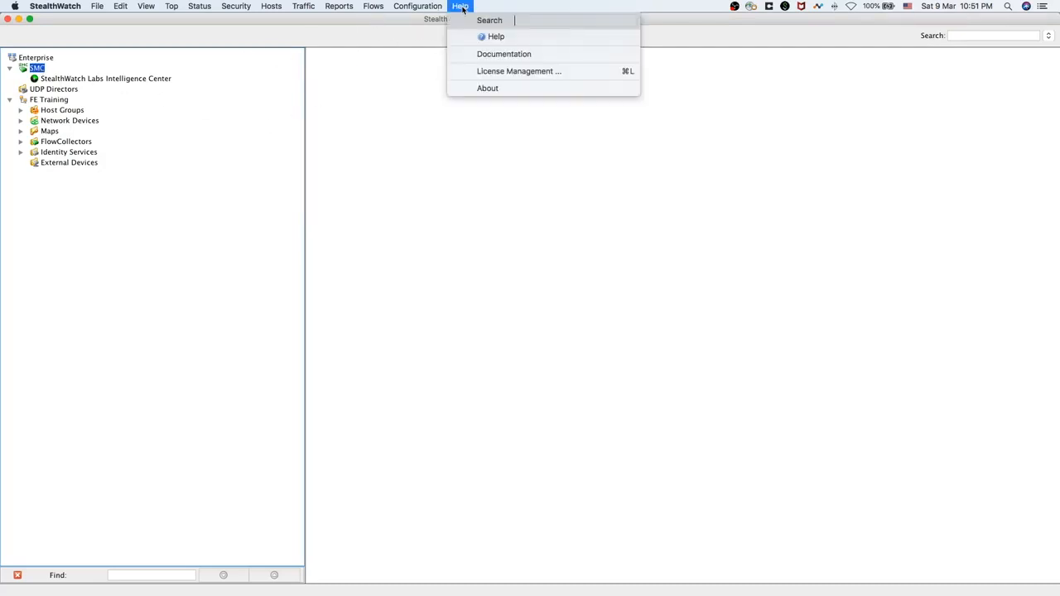
click(520, 72)
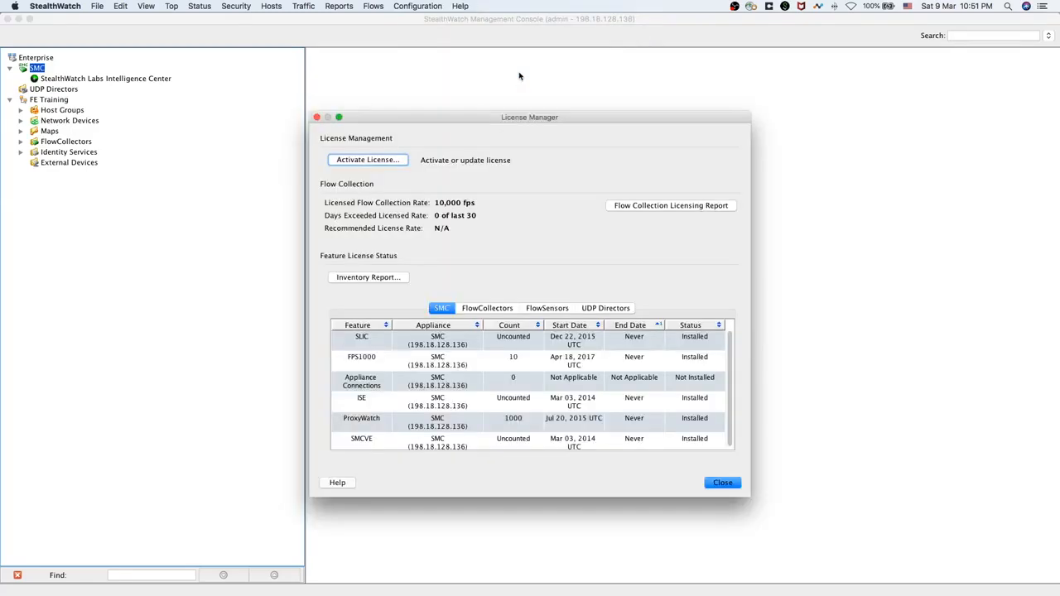
drag(553, 122, 537, 77)
drag(733, 452, 904, 483)
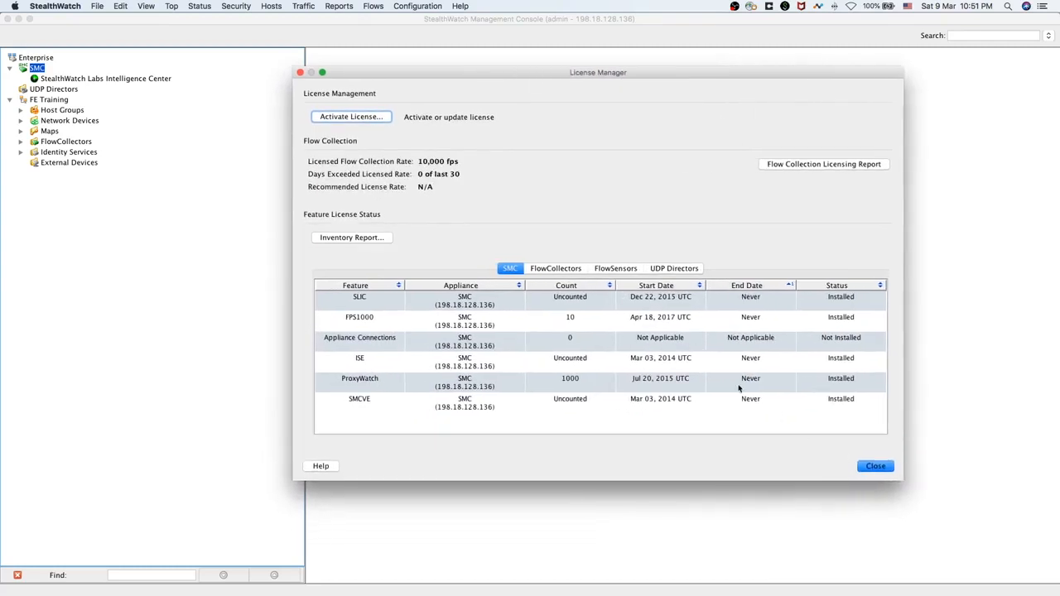
click(360, 404)
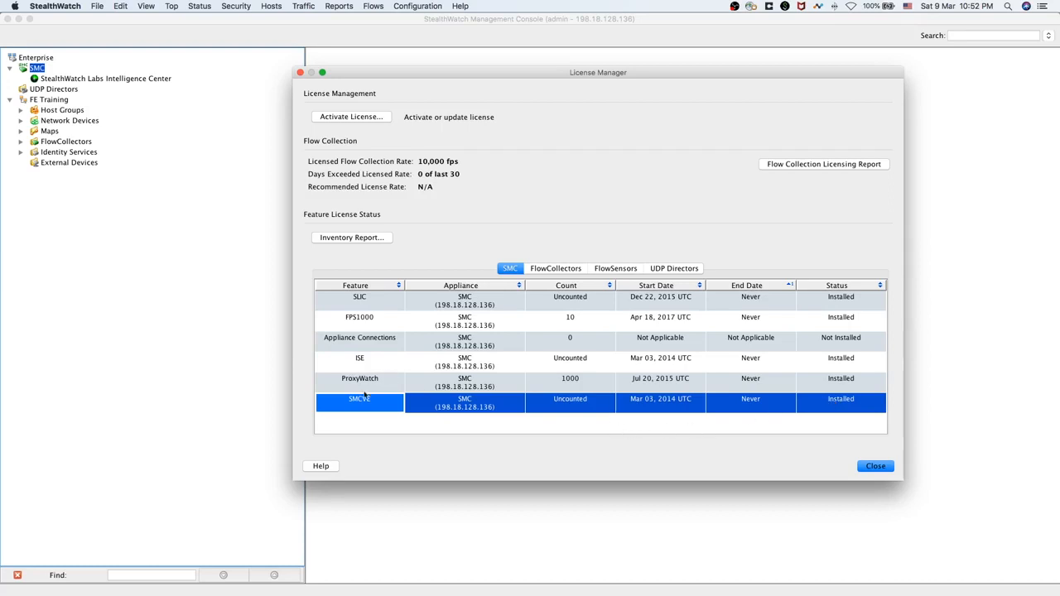
click(360, 363)
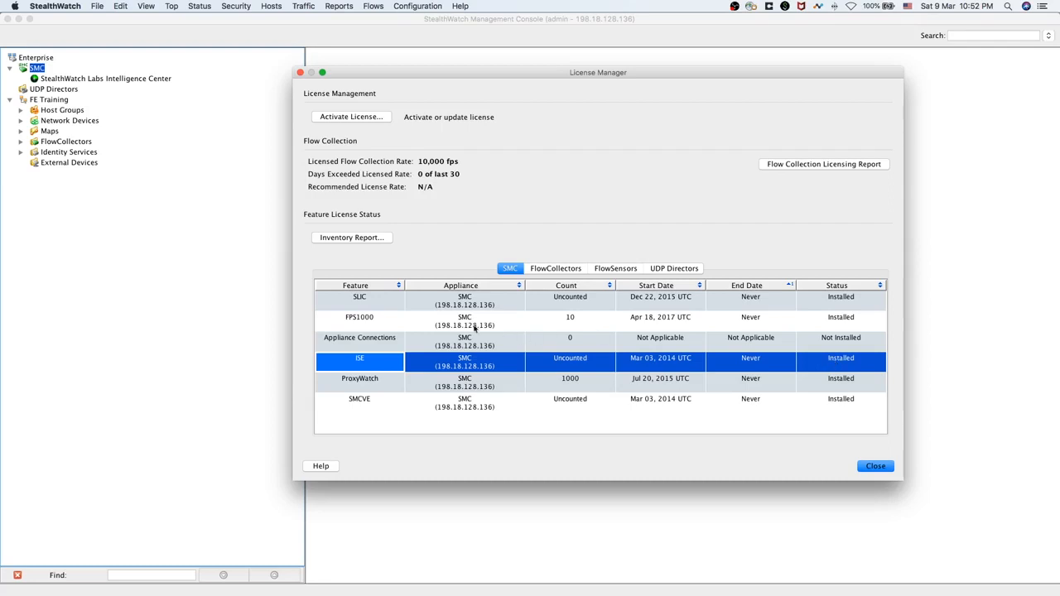
click(368, 323)
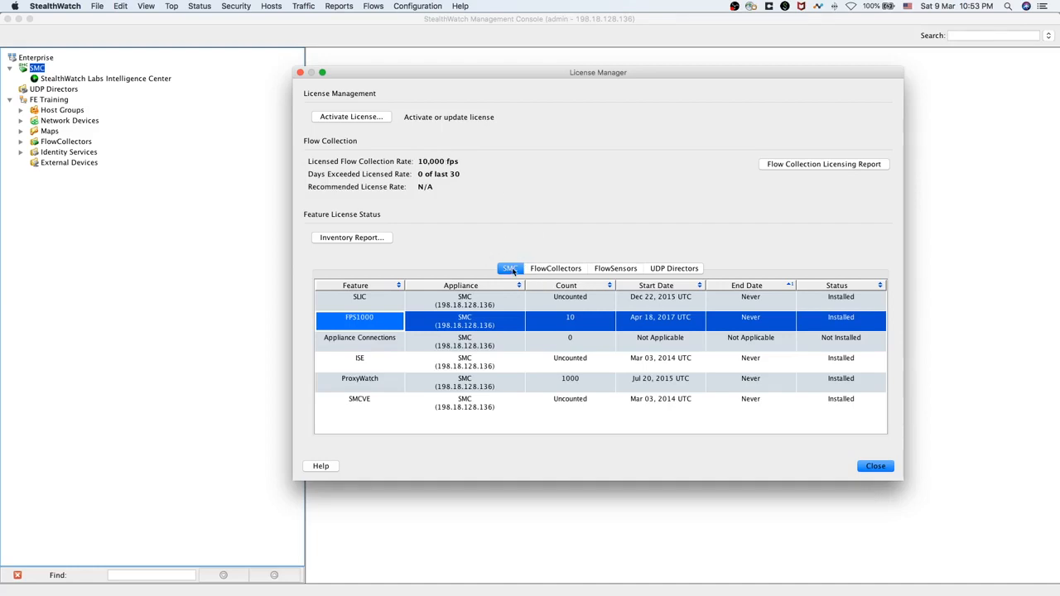
Review the FlowCollector, FlowSensor and UDP Director licenses, then view the Flow Collection Licensing Report
click(546, 273)
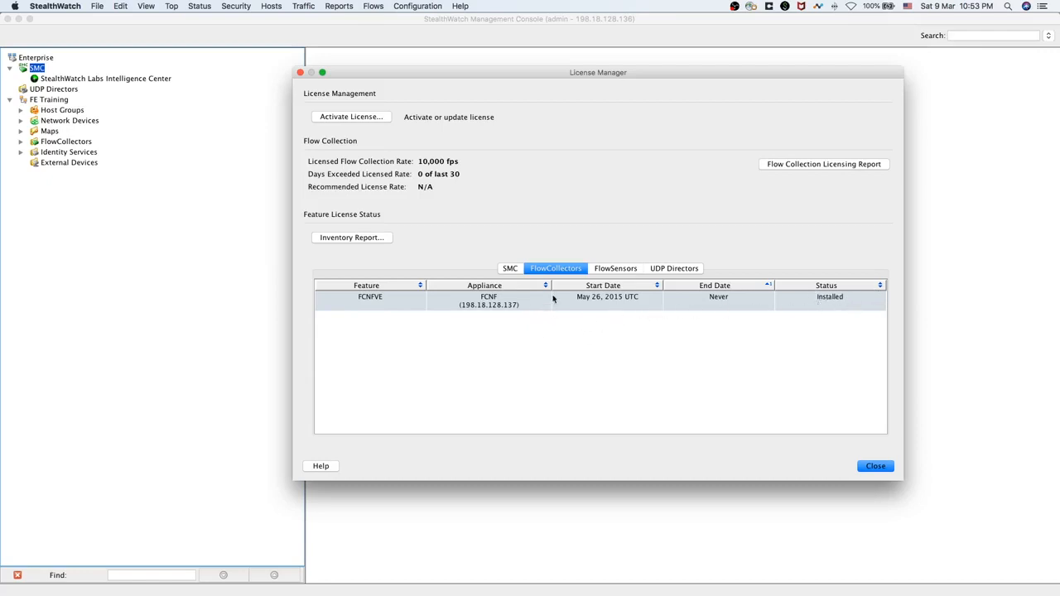
click(617, 271)
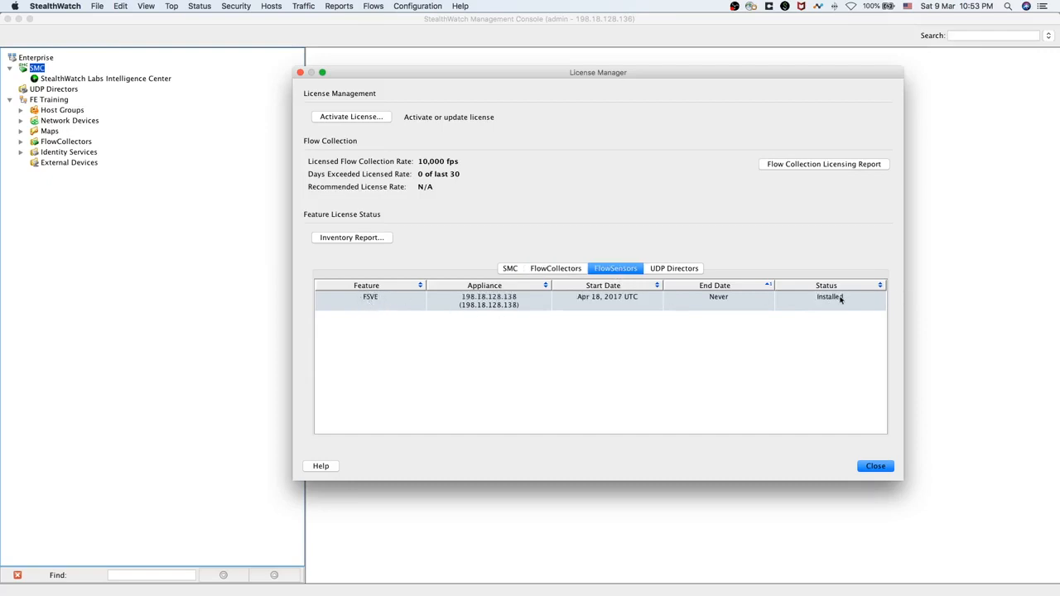
click(680, 273)
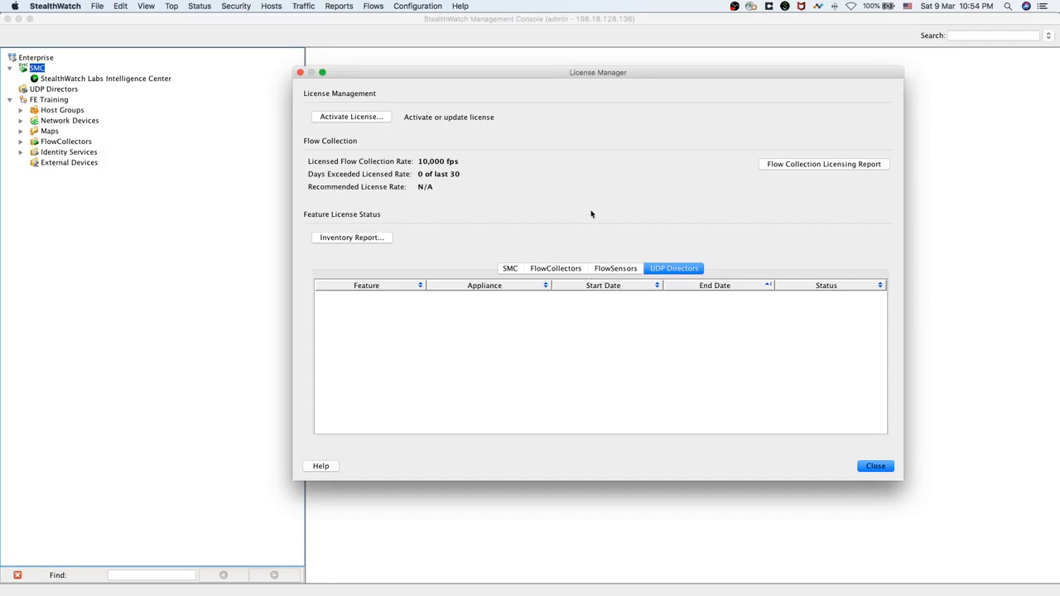
click(854, 166)
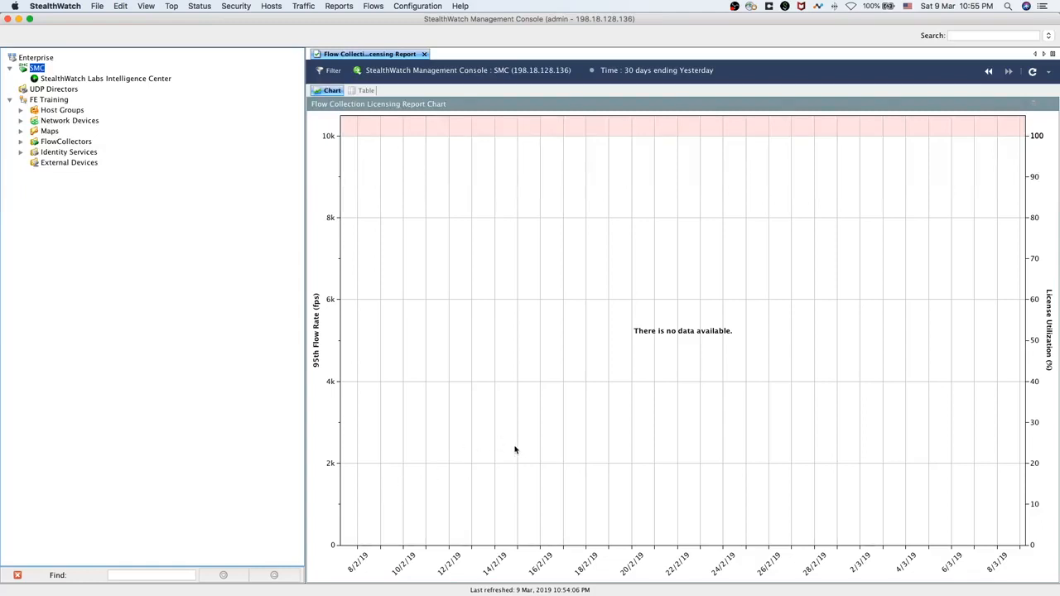
Switch to the Chrome Stealthwatch window and go to Deploy > Cisco ISE Configuration
key(ctrl+Left)
key(ctrl+Right)
key(ctrl+Up)
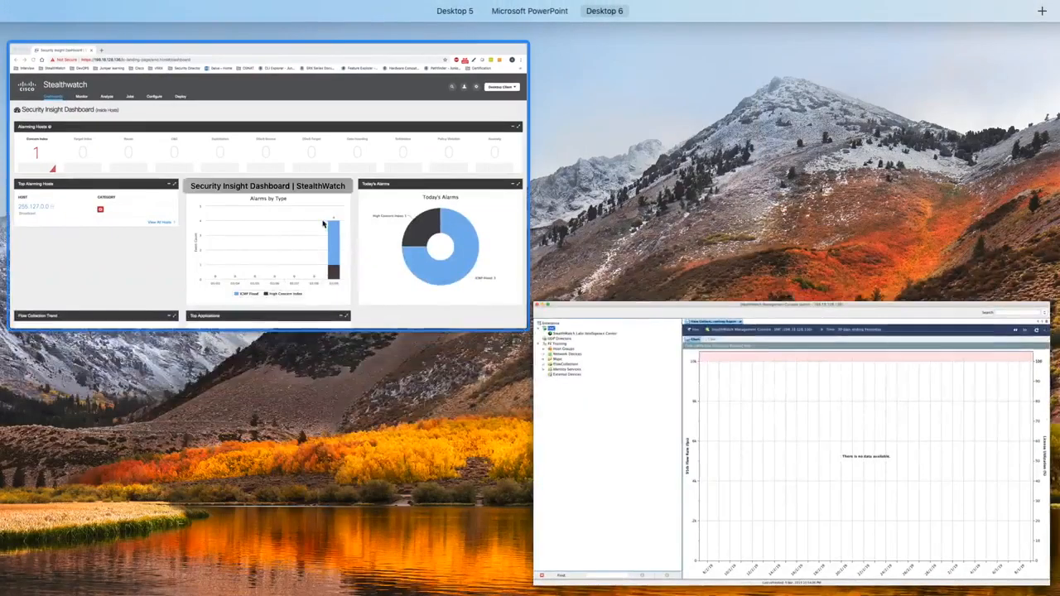
click(327, 224)
mouse_move(349, 122)
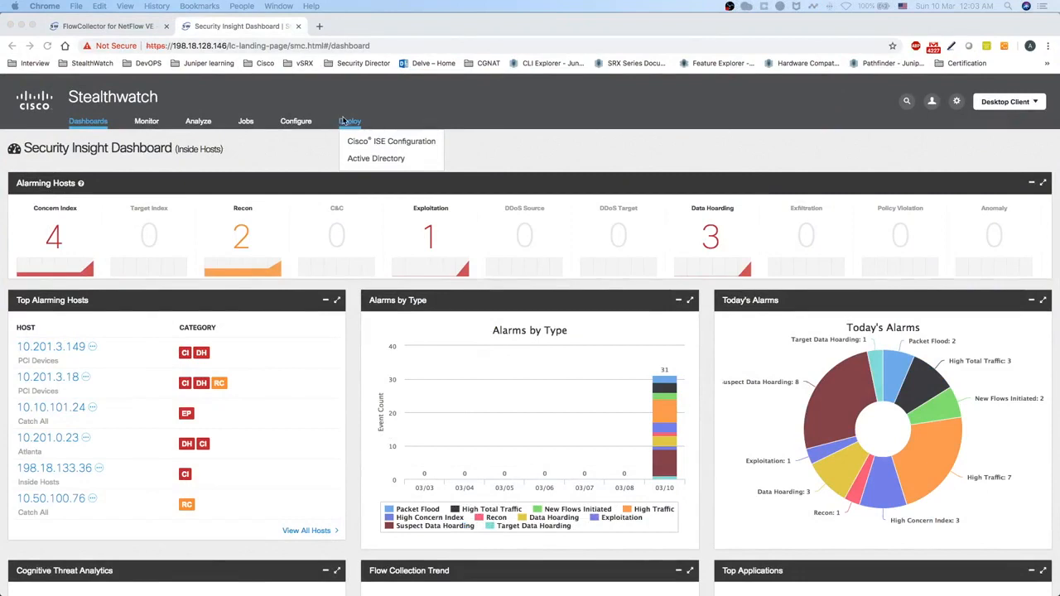
click(401, 146)
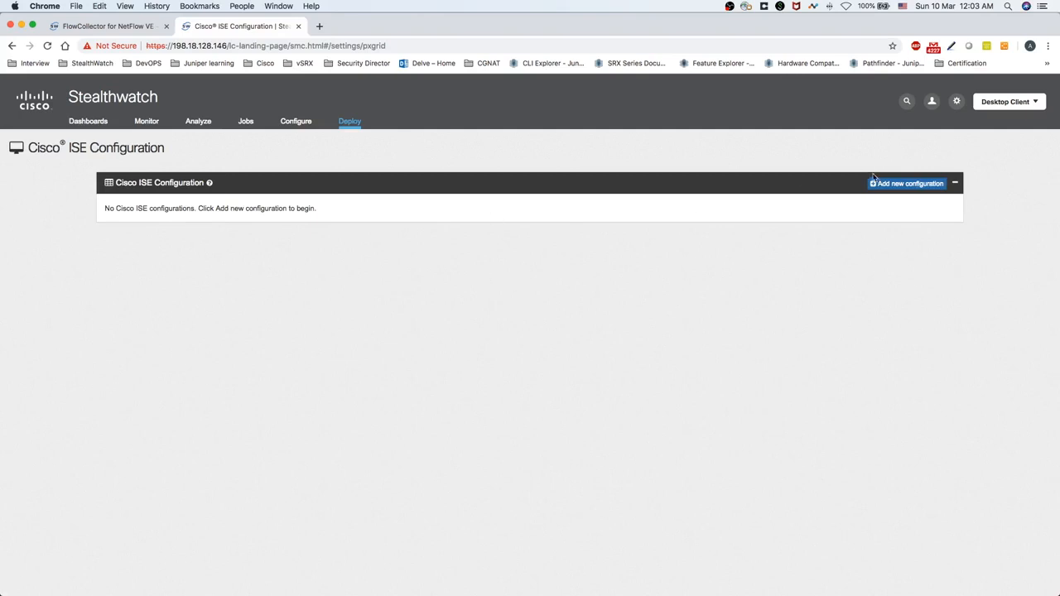
Start a new ISE configuration, read the certificate help, and follow the SSL certificate upload link
click(909, 185)
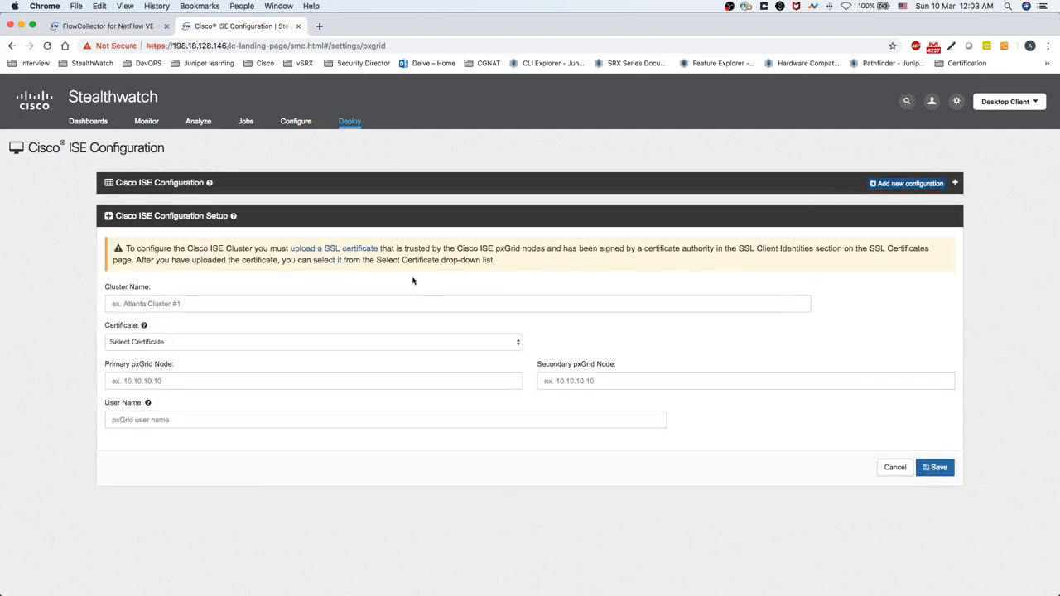
drag(105, 286, 140, 287)
click(143, 325)
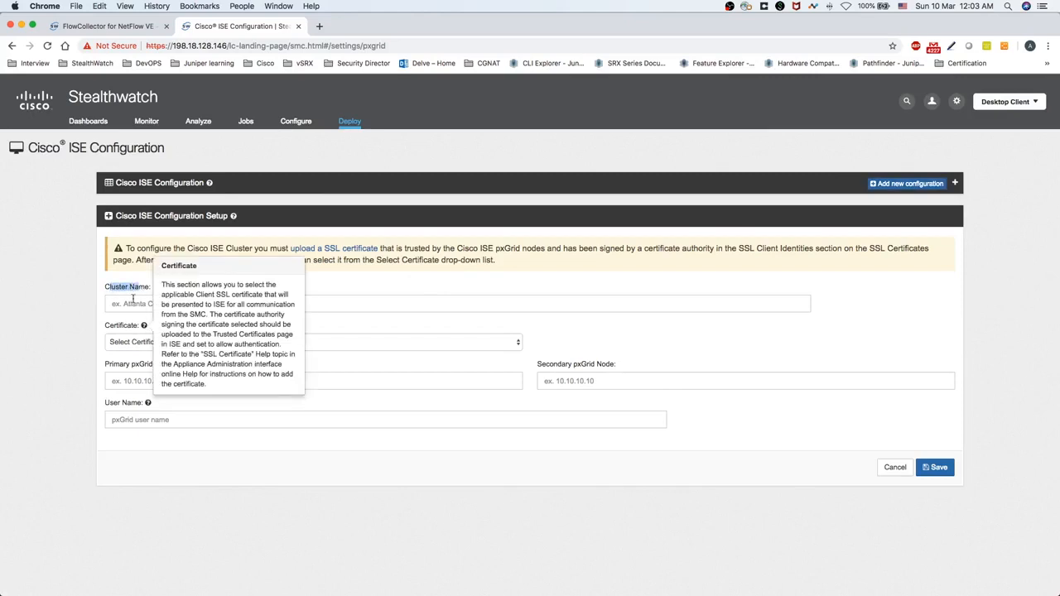
click(142, 250)
click(364, 266)
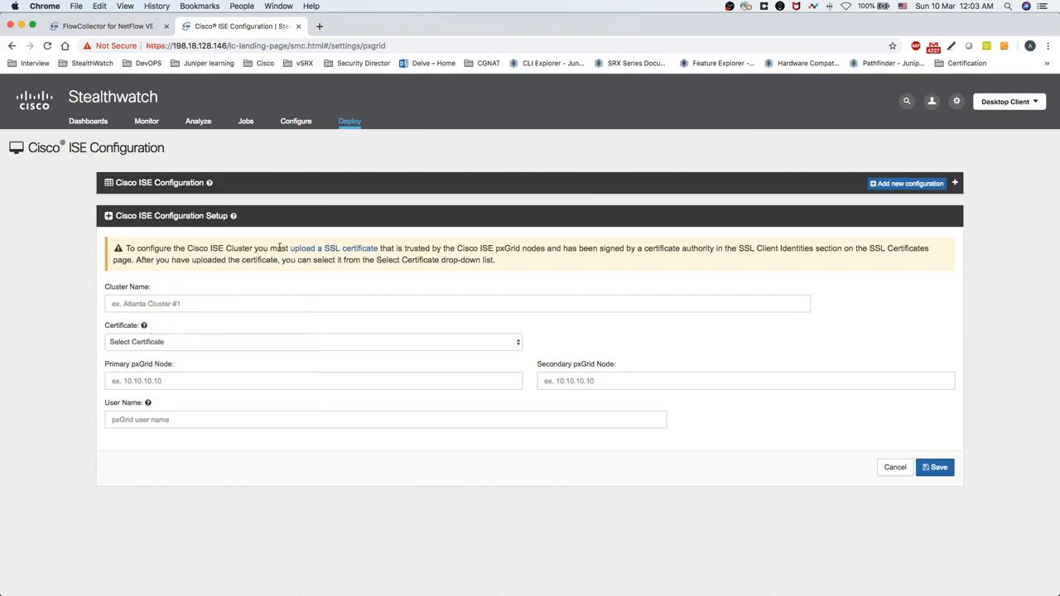
drag(293, 250, 362, 256)
drag(457, 247, 516, 249)
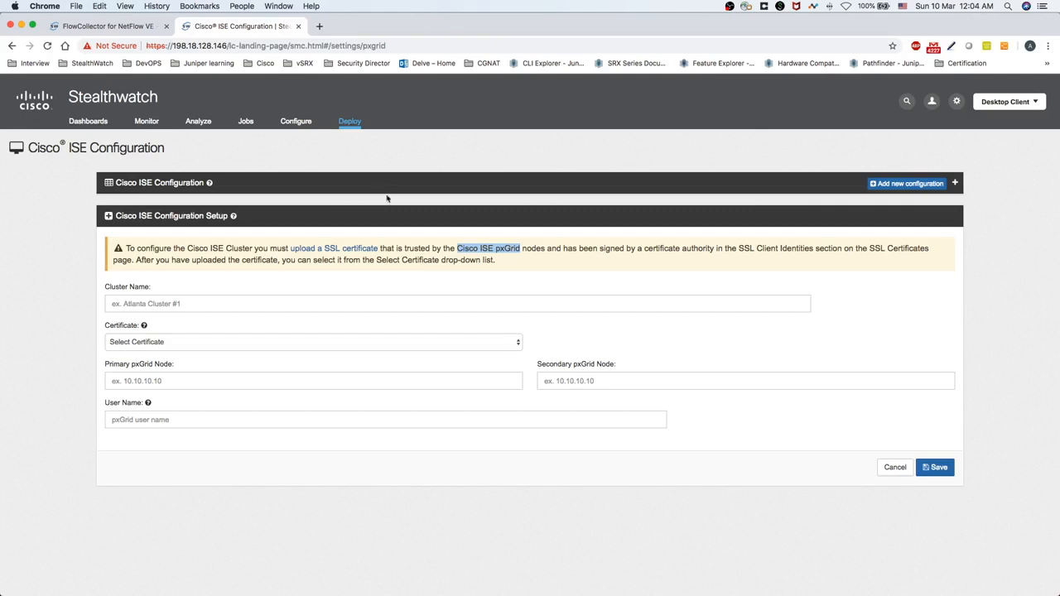
click(354, 252)
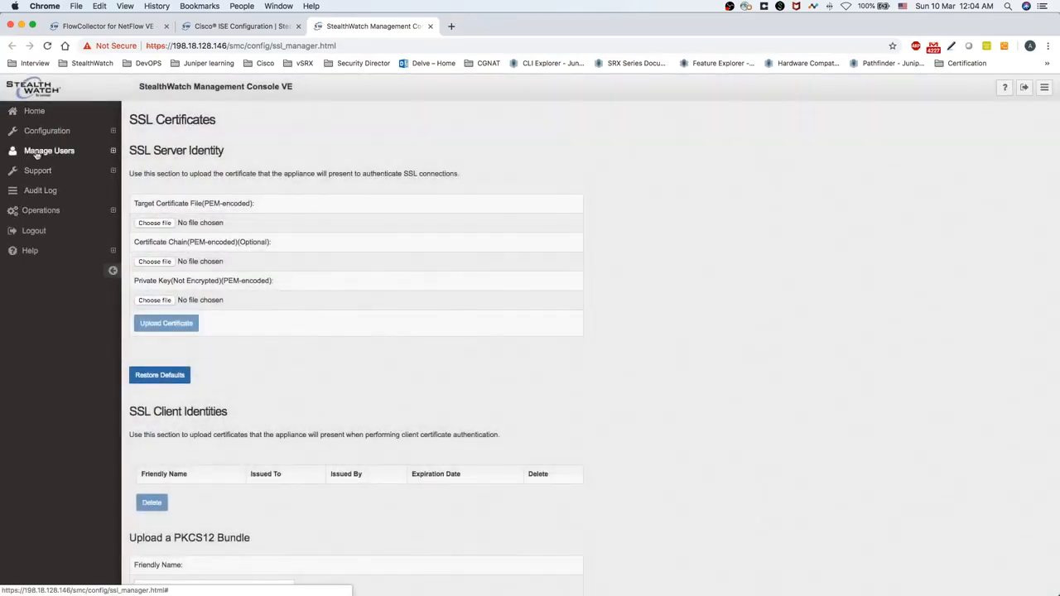
Name the client identity ISE-Server and select SSLCert-Client.crt as its certificate
scroll(405, 397, down, 10)
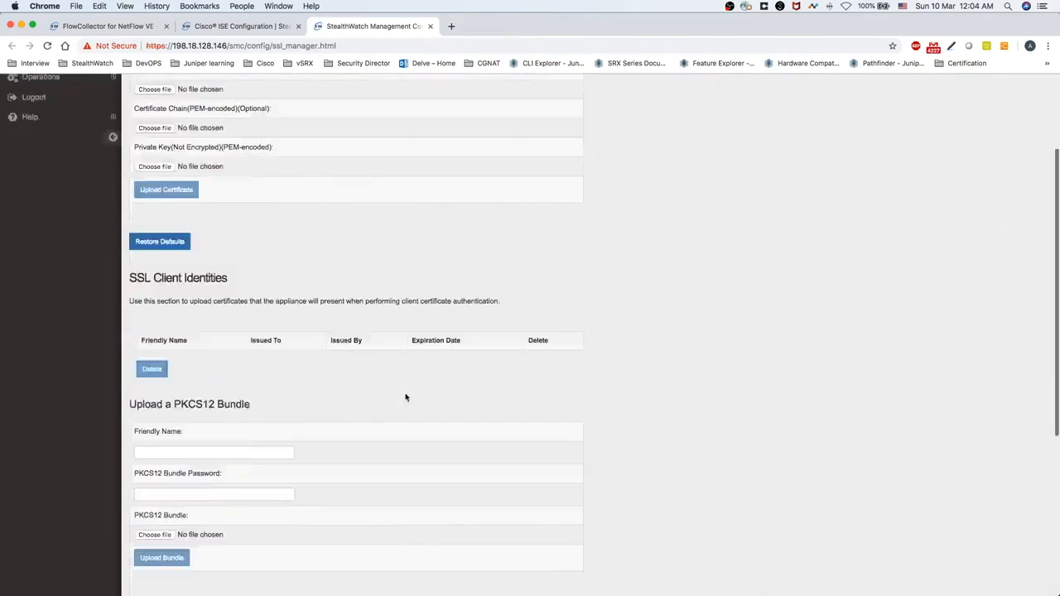
drag(130, 321, 173, 322)
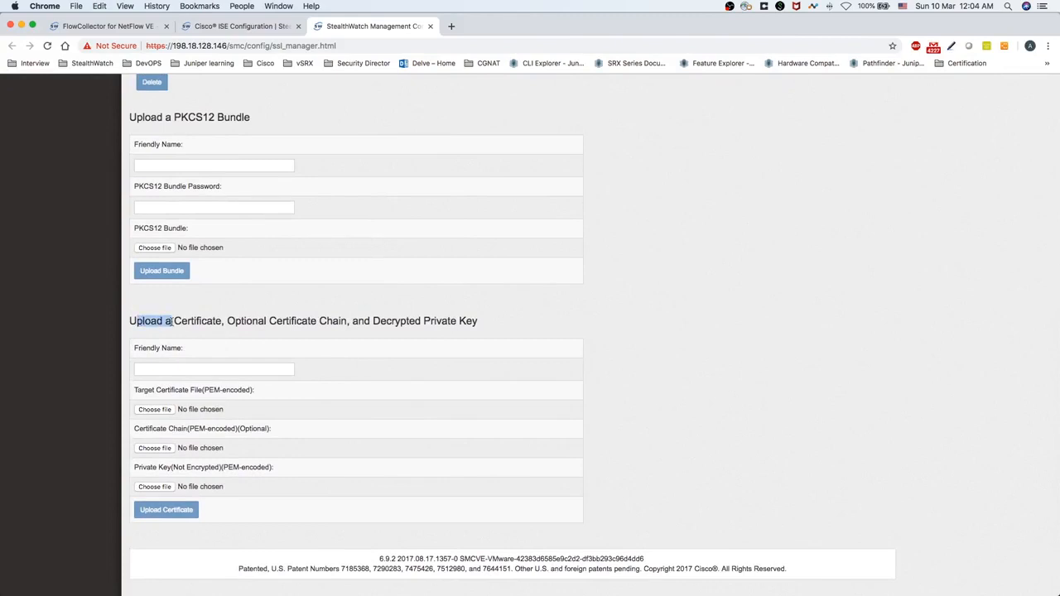
click(176, 371)
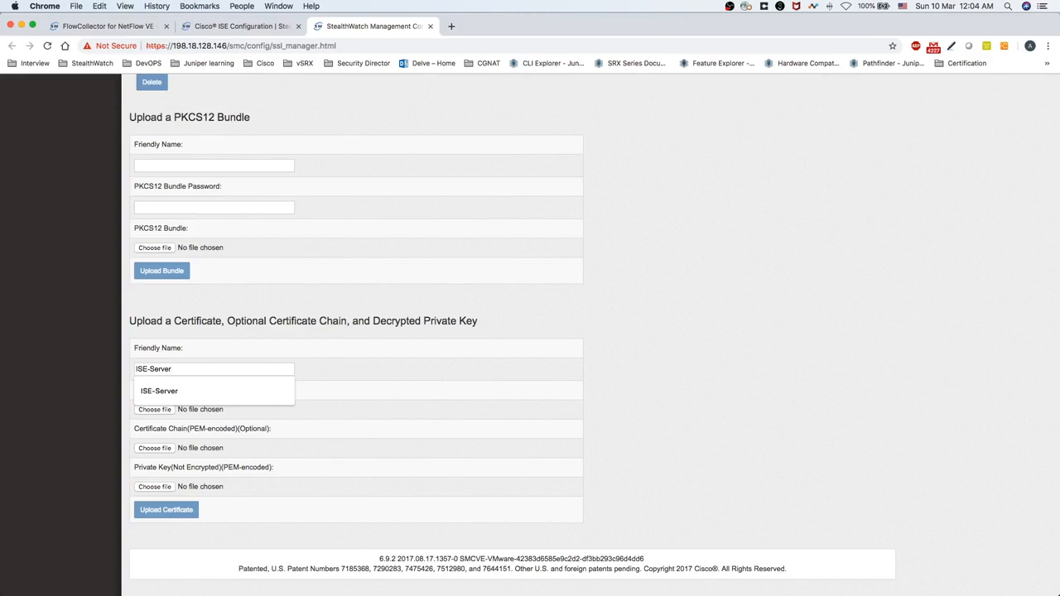
click(364, 397)
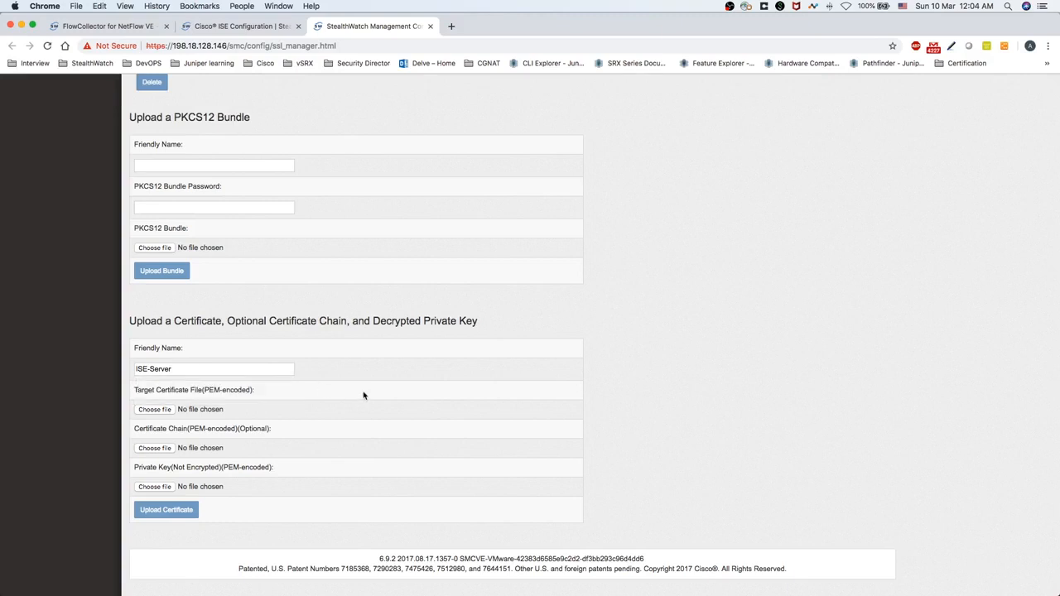
click(159, 410)
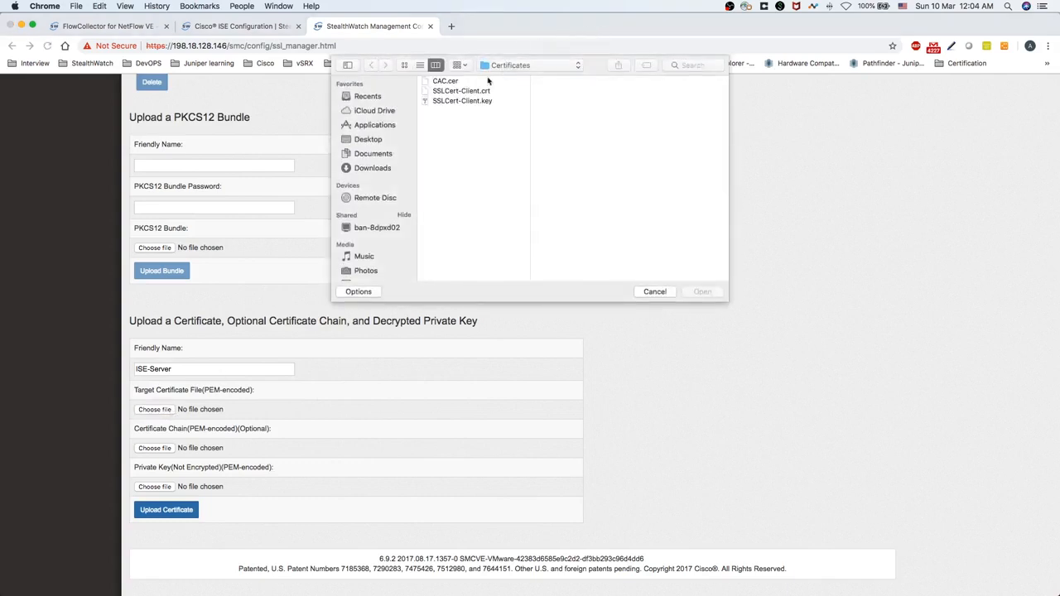
click(478, 91)
click(704, 294)
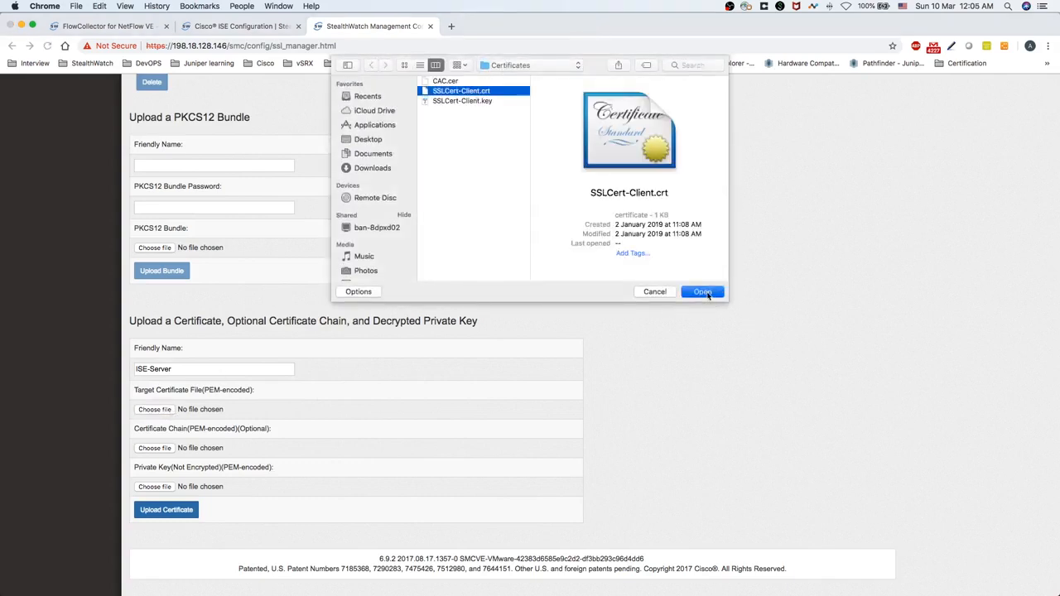
Select SSLCert-Client.key as the private key, upload, and confirm the installation
click(156, 487)
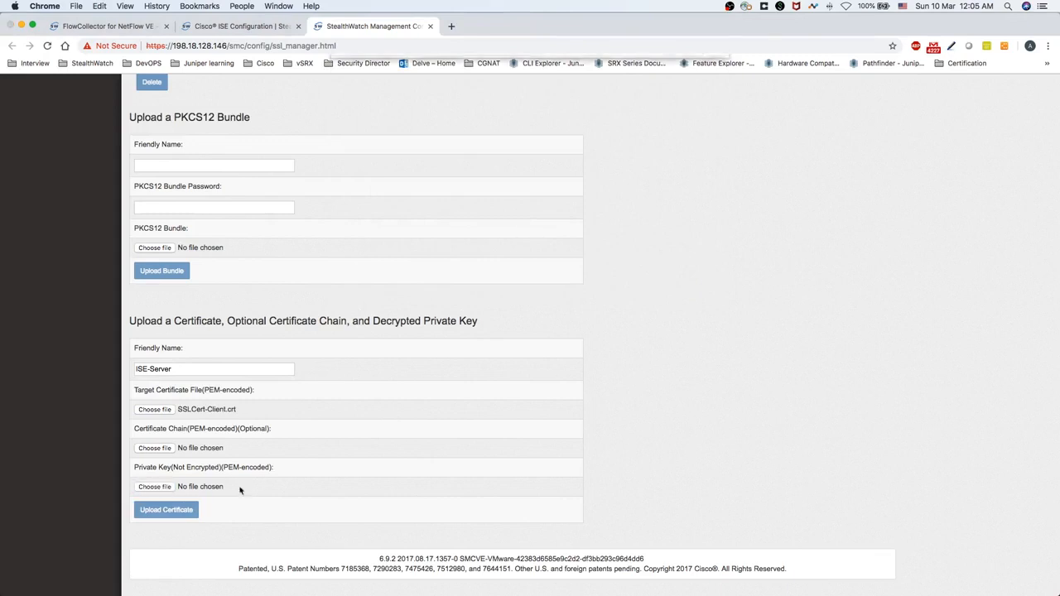
click(463, 102)
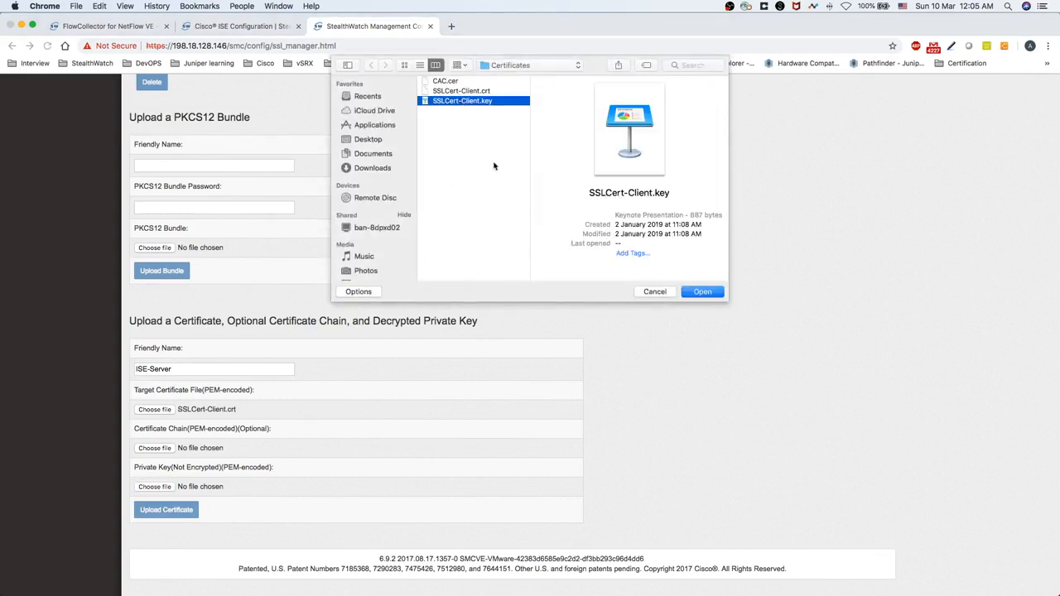
click(702, 292)
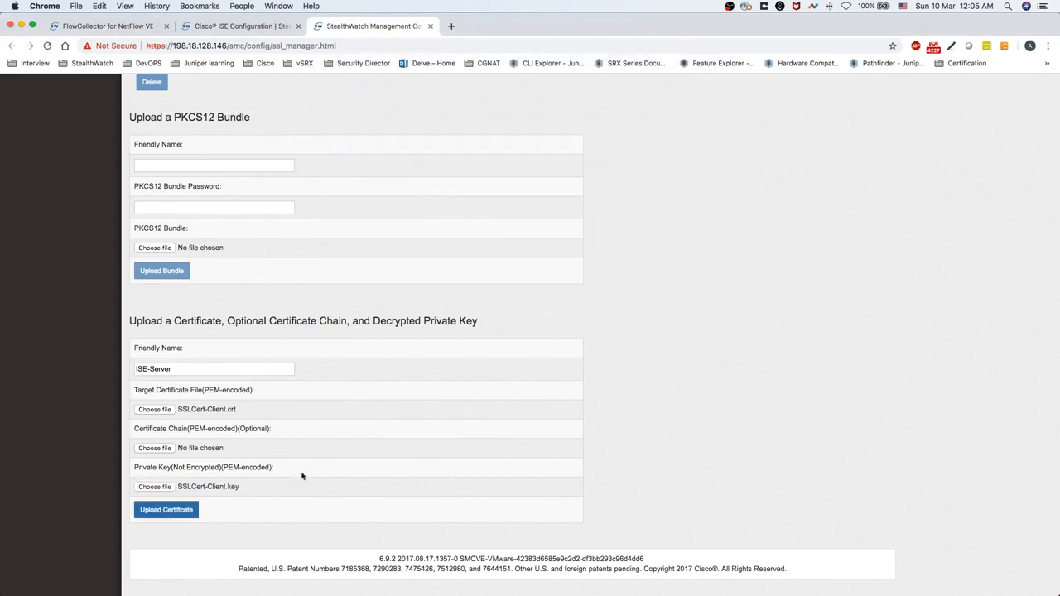
click(172, 510)
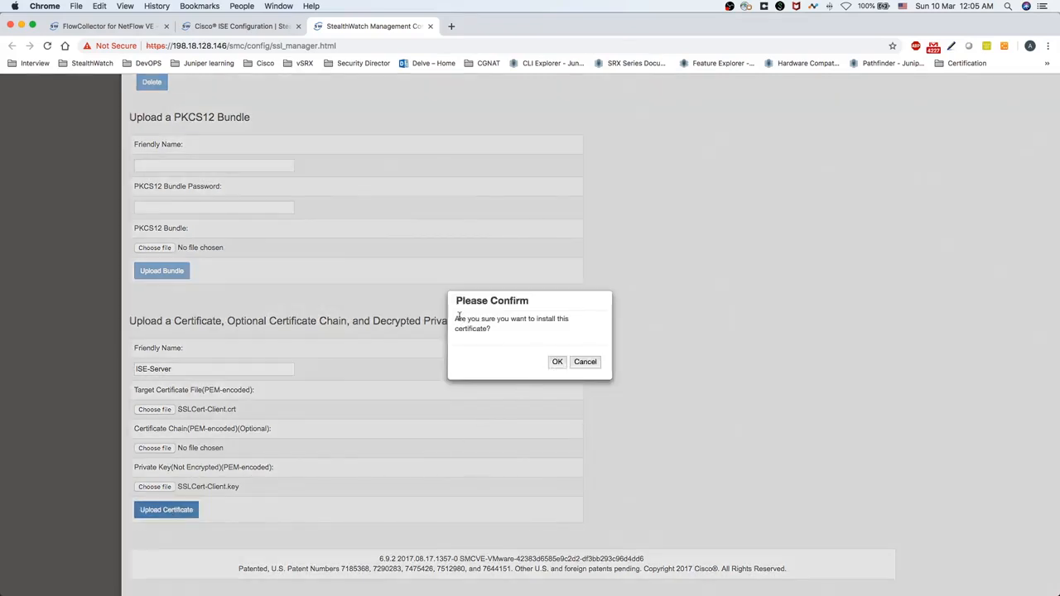
drag(456, 319, 509, 333)
click(558, 363)
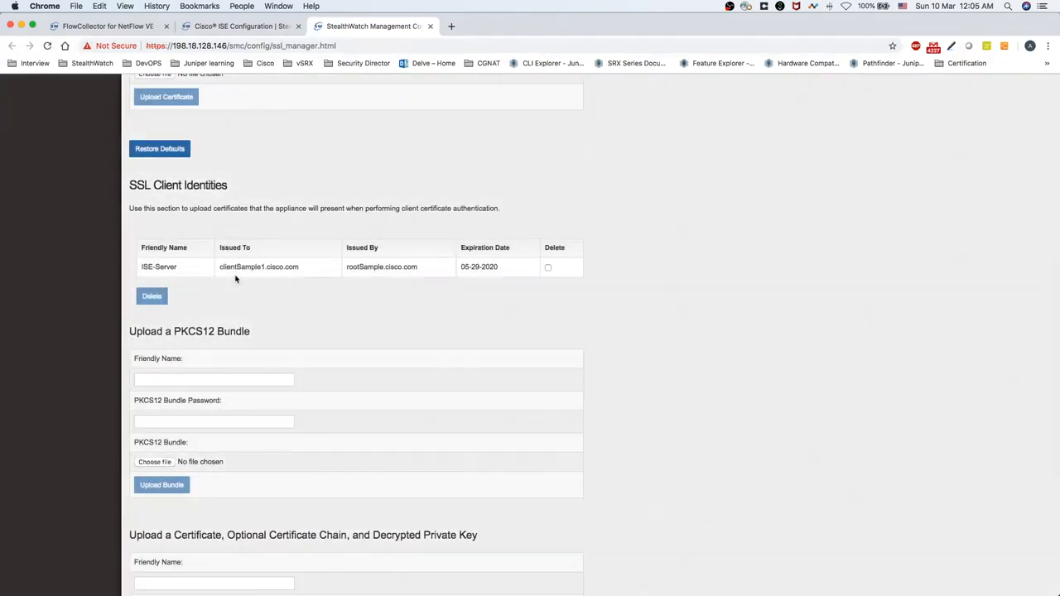
Verify ISE-Server appears in SSL Client Identities, issued to clientSample1.cisco.com
drag(140, 268, 379, 266)
click(228, 264)
drag(472, 267, 484, 267)
scroll(367, 296, up, 6)
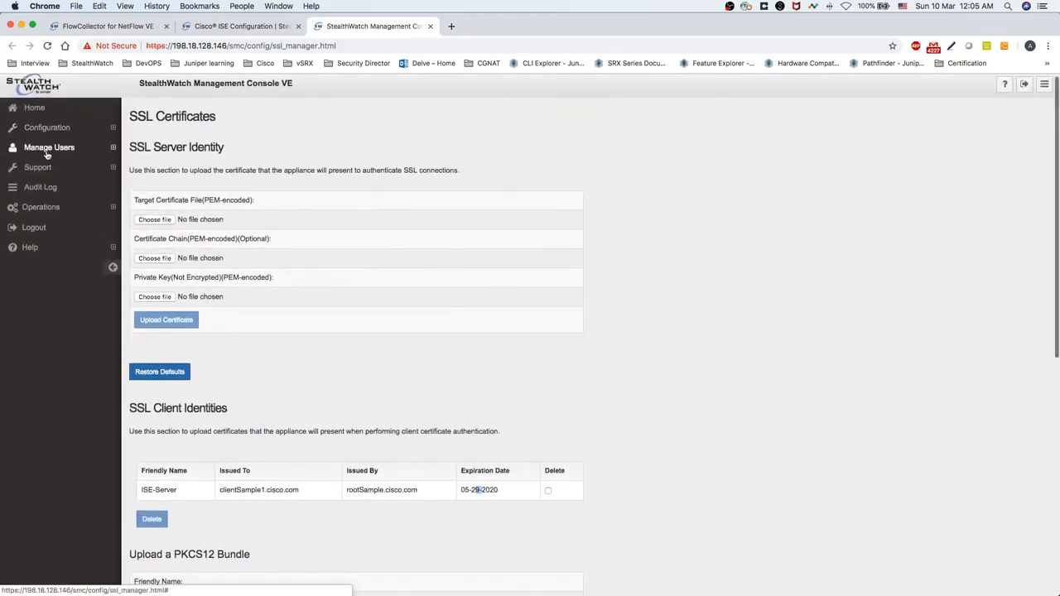
Go to Configuration > Certificate Authority Certificates and inspect the id-1000 and lancope entries
click(47, 150)
click(51, 128)
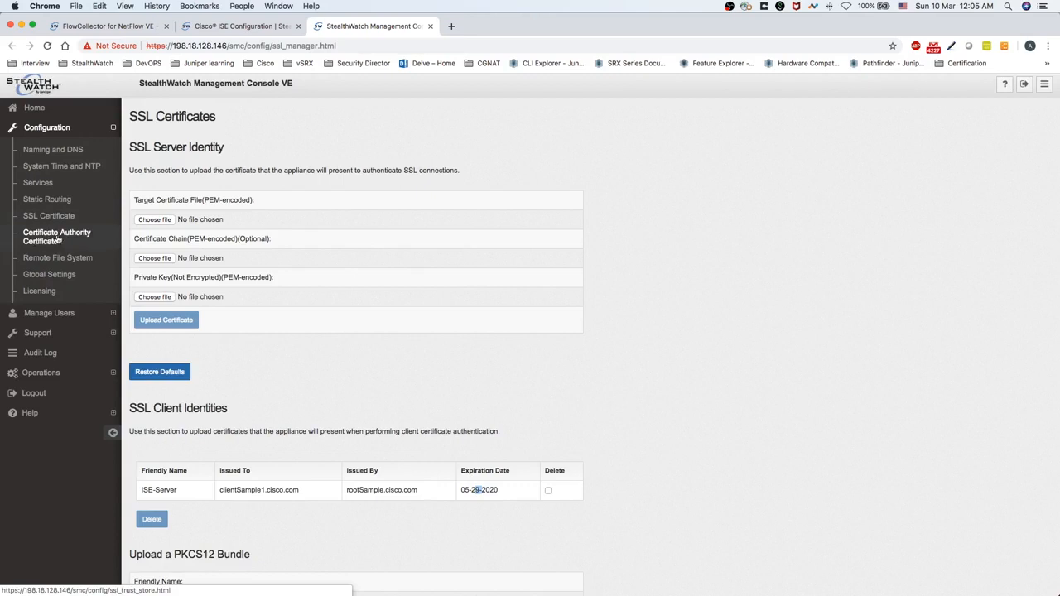
click(45, 240)
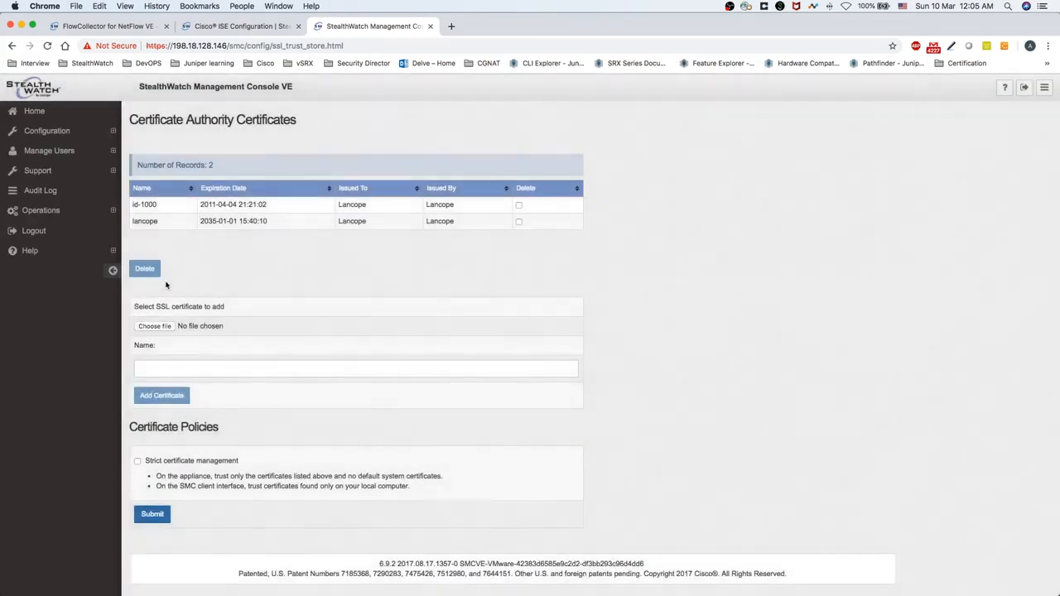
double_click(156, 203)
double_click(156, 220)
Tick and then untick Delete for id-1000 and lancope, keeping both certificates
scroll(356, 219, down, 1)
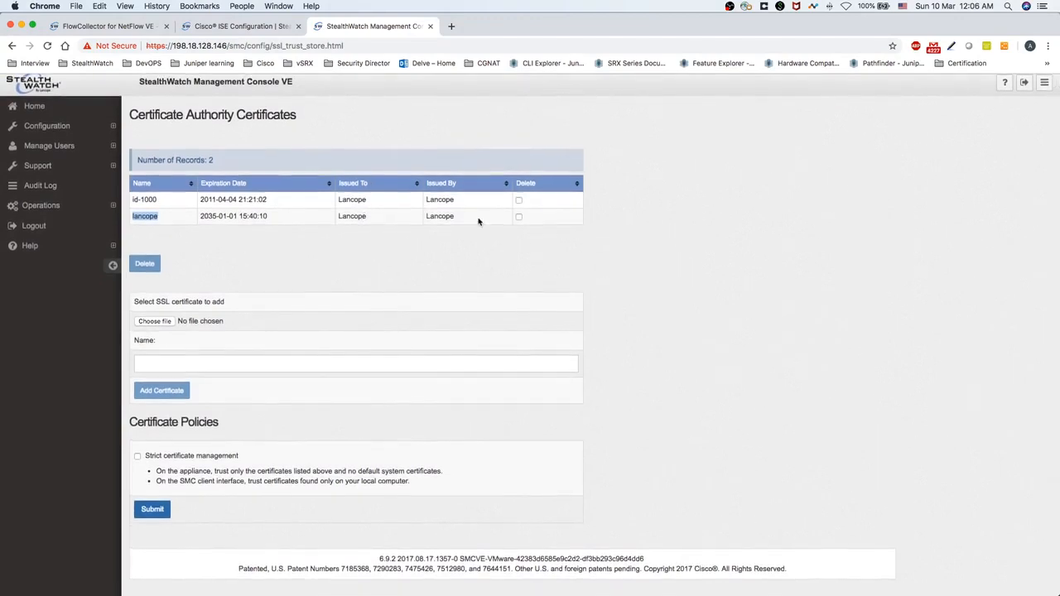
click(518, 200)
click(519, 216)
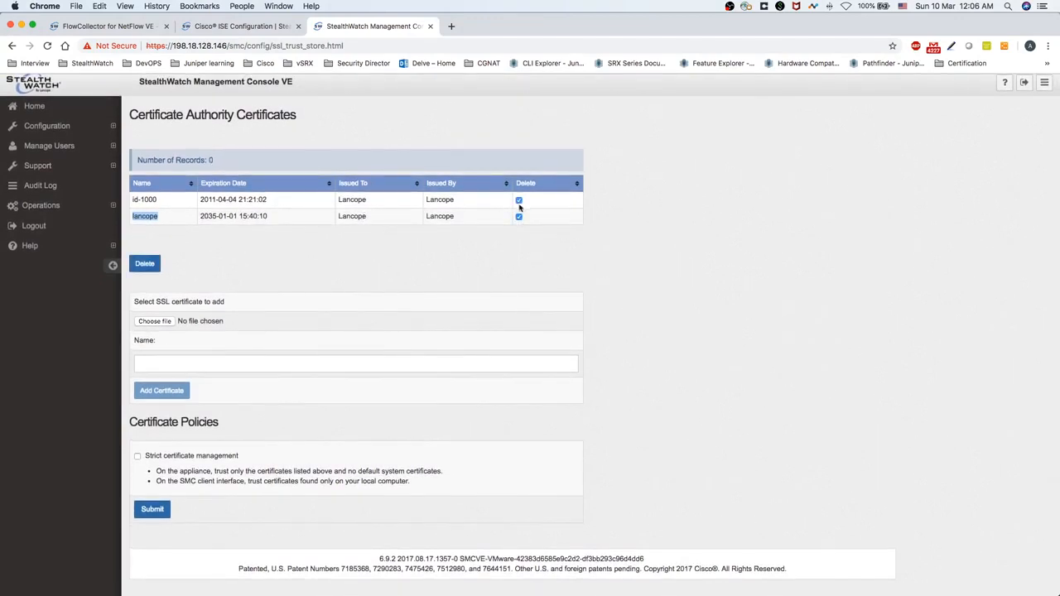
click(519, 216)
click(518, 200)
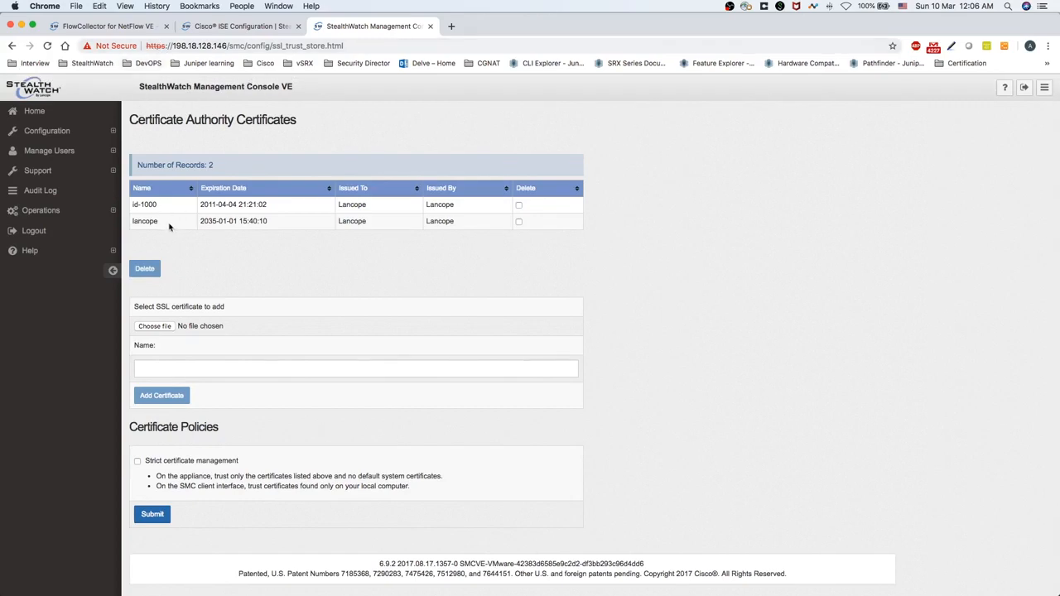
scroll(294, 218, down, 1)
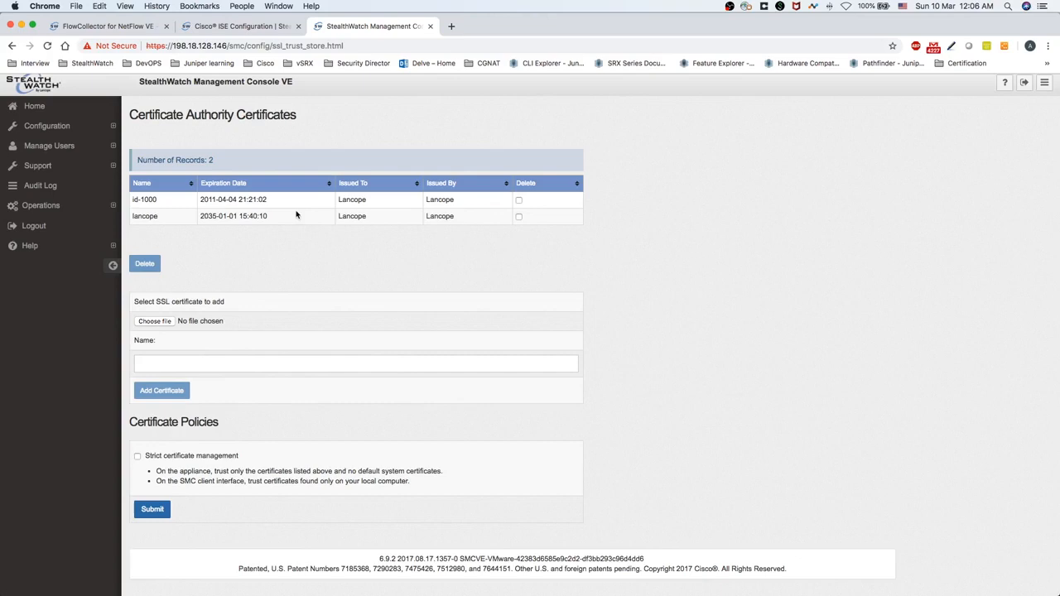
scroll(280, 212, up, 1)
scroll(293, 208, down, 1)
scroll(159, 275, up, 1)
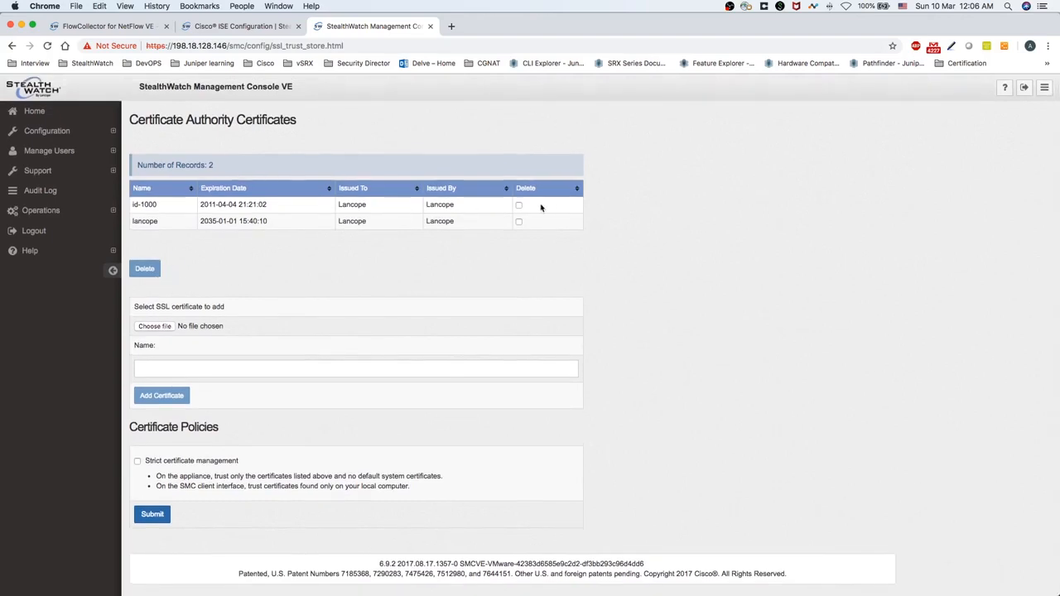
Select CAC.cer as the new CA certificate file and name it Server
click(158, 326)
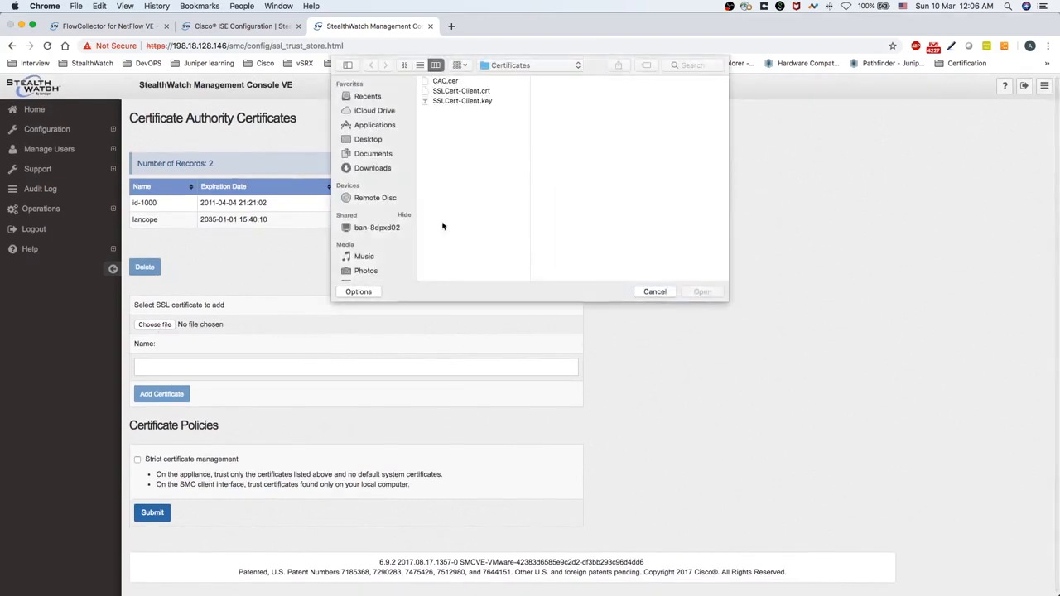
click(455, 81)
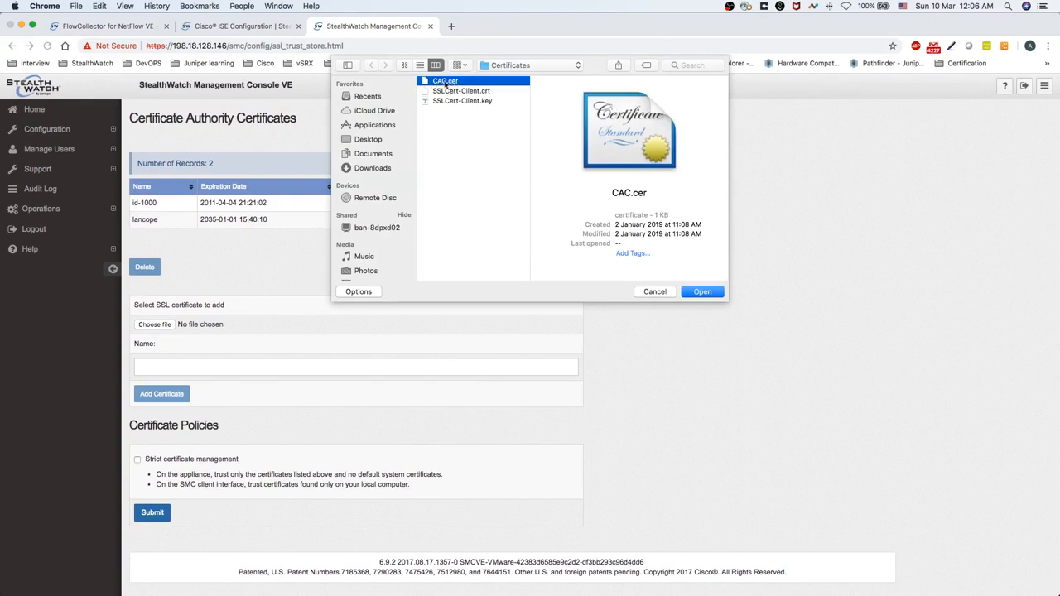
click(702, 293)
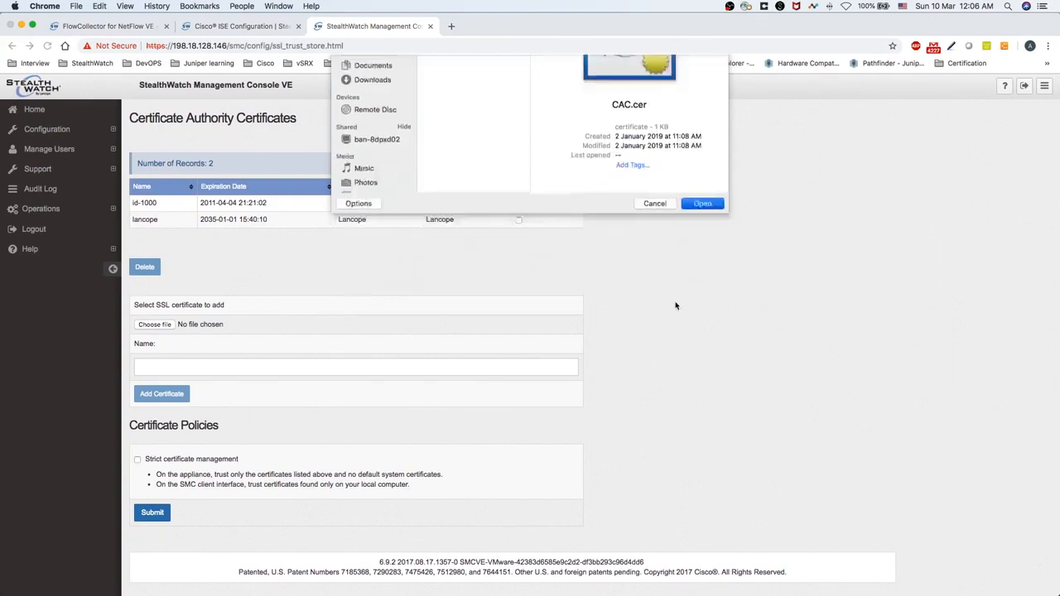
scroll(219, 339, down, 1)
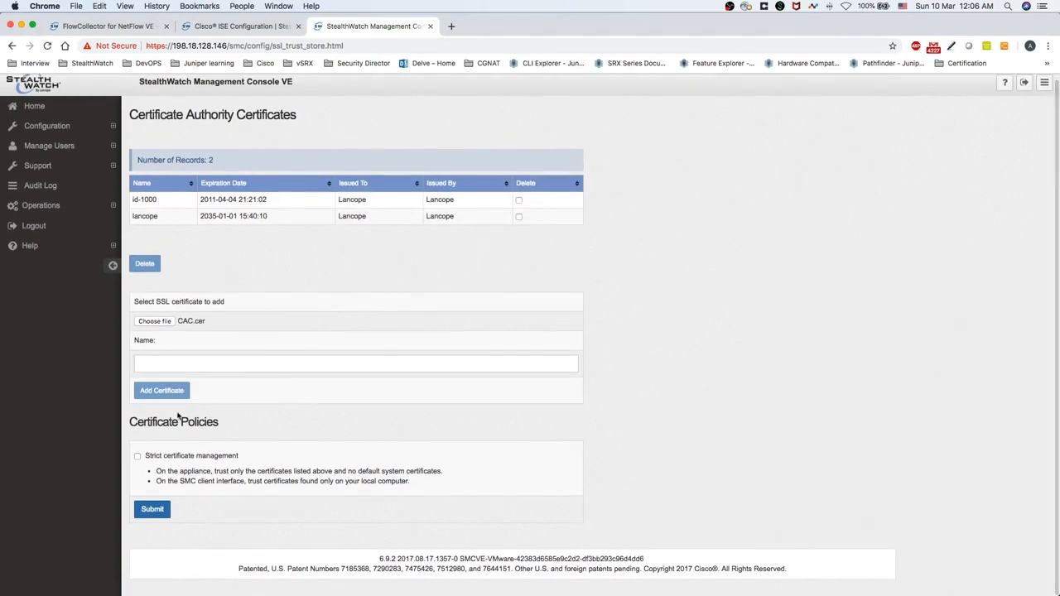
click(160, 362)
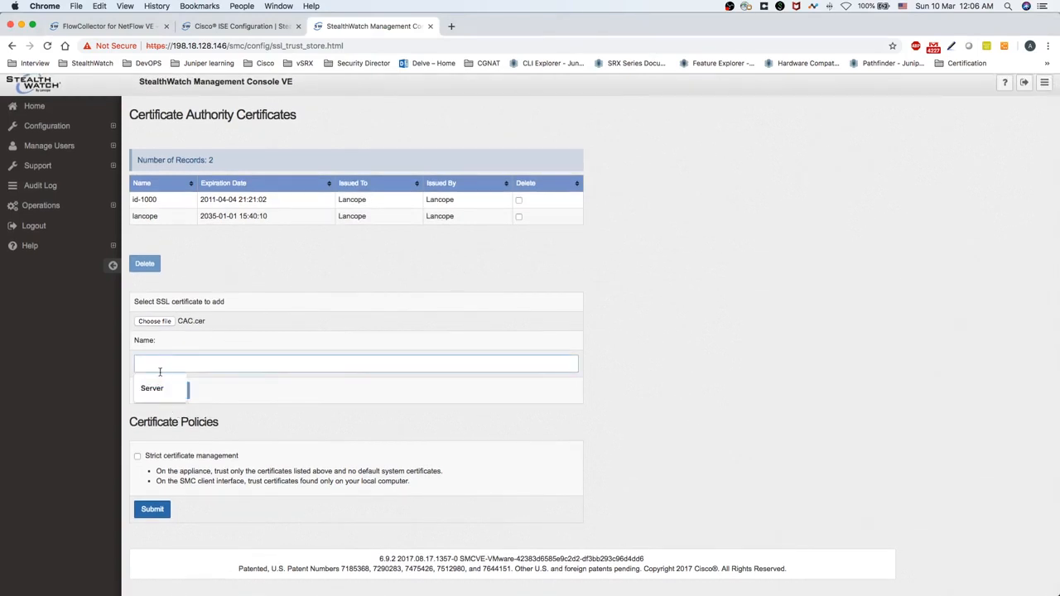
click(157, 388)
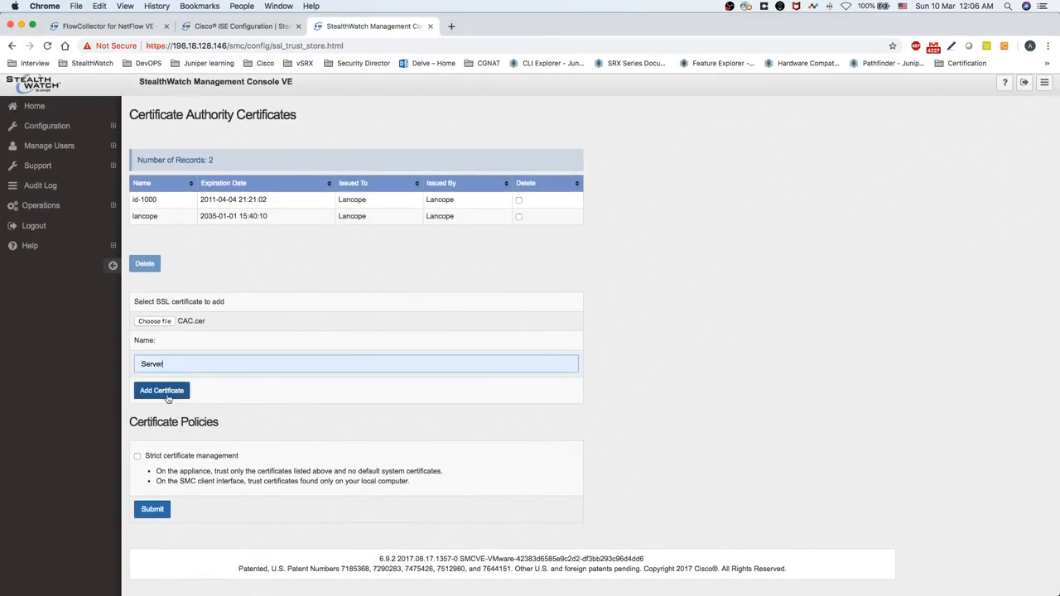
Add the Server CA certificate, confirm it, and return to the Cisco ISE Configuration tab
click(168, 394)
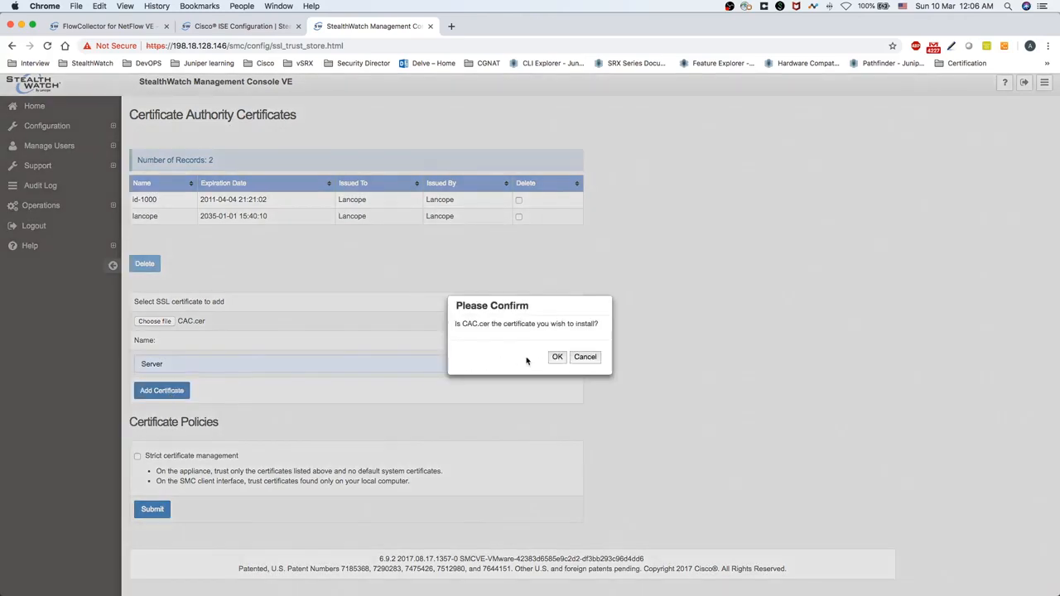
click(558, 357)
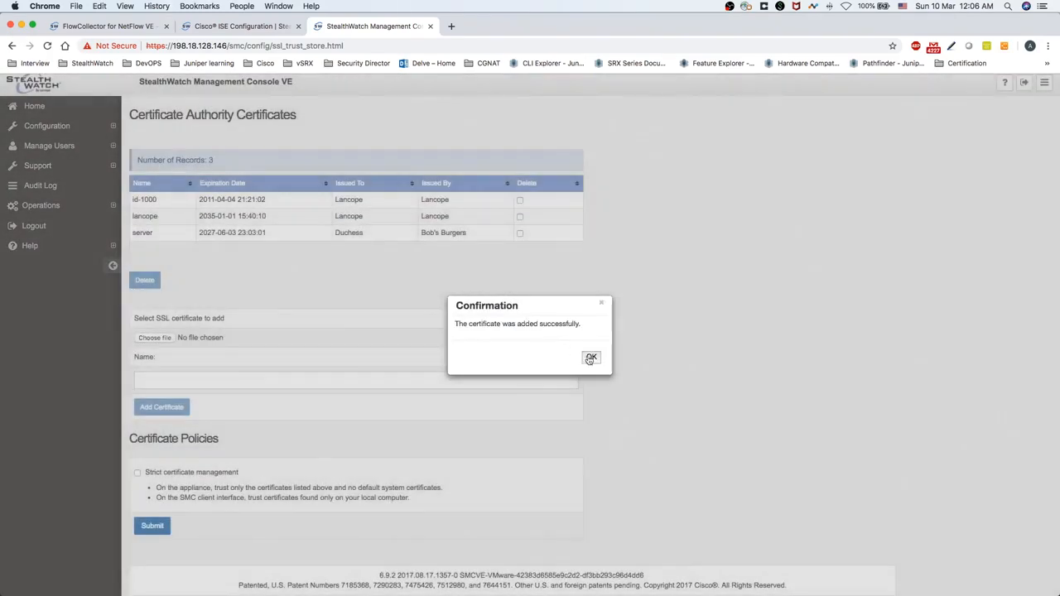
click(591, 358)
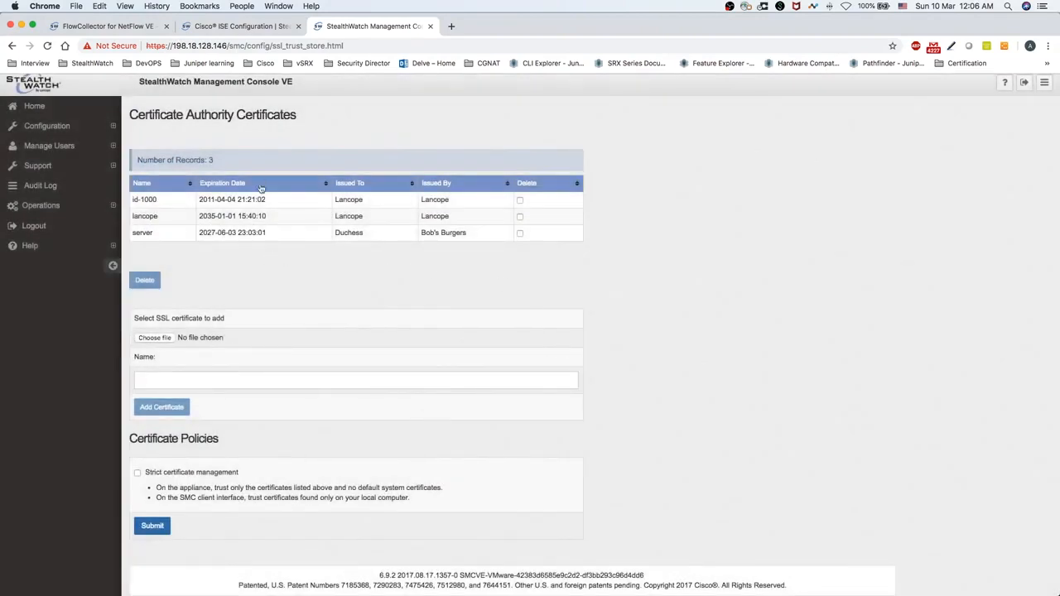
click(239, 28)
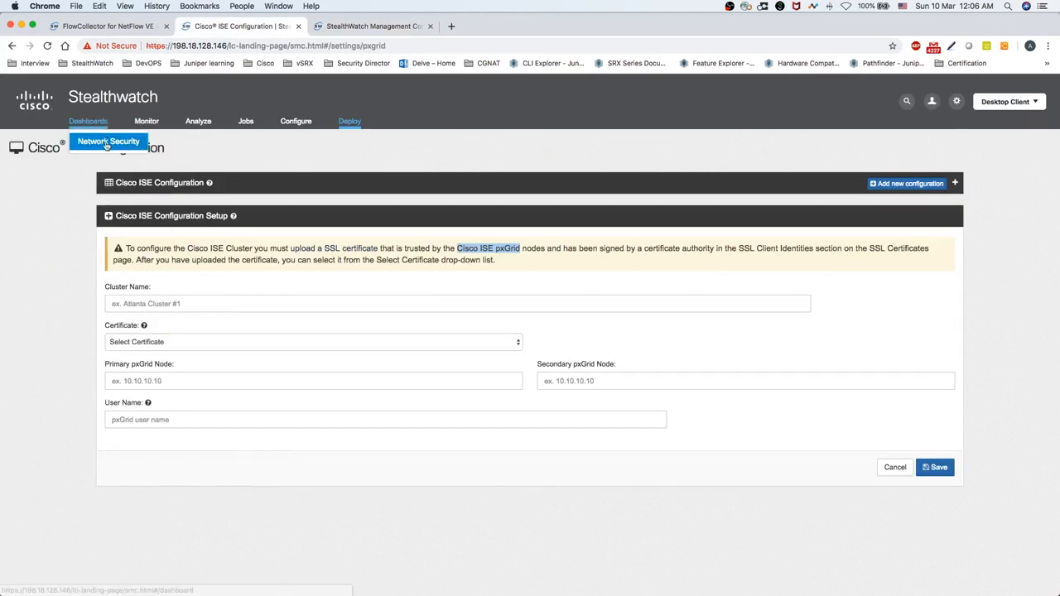
Discard the unsaved ISE form via Dashboards > Network Security and start a new ISE configuration
click(106, 142)
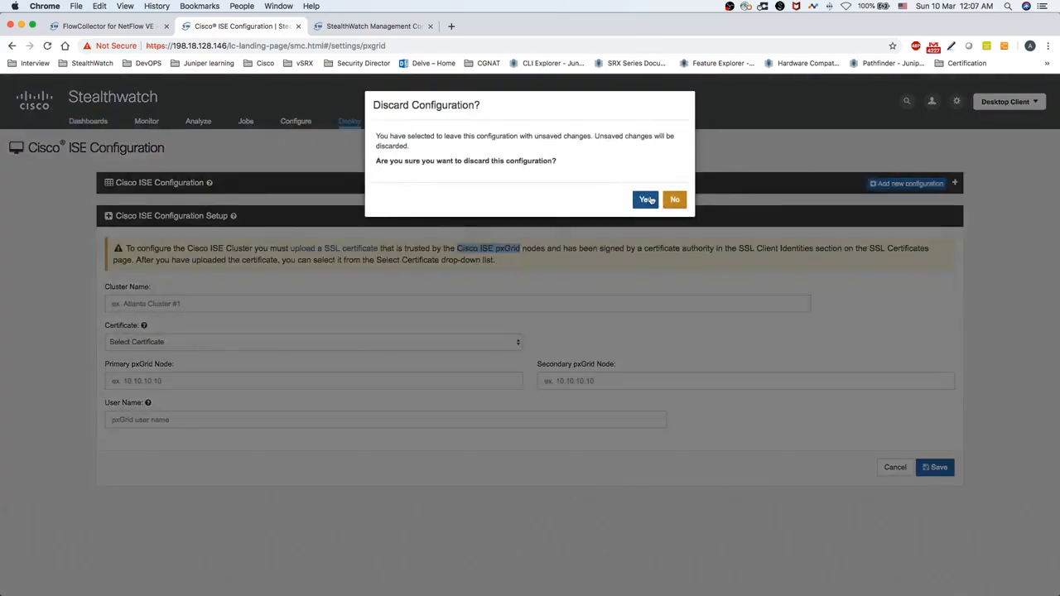
click(648, 200)
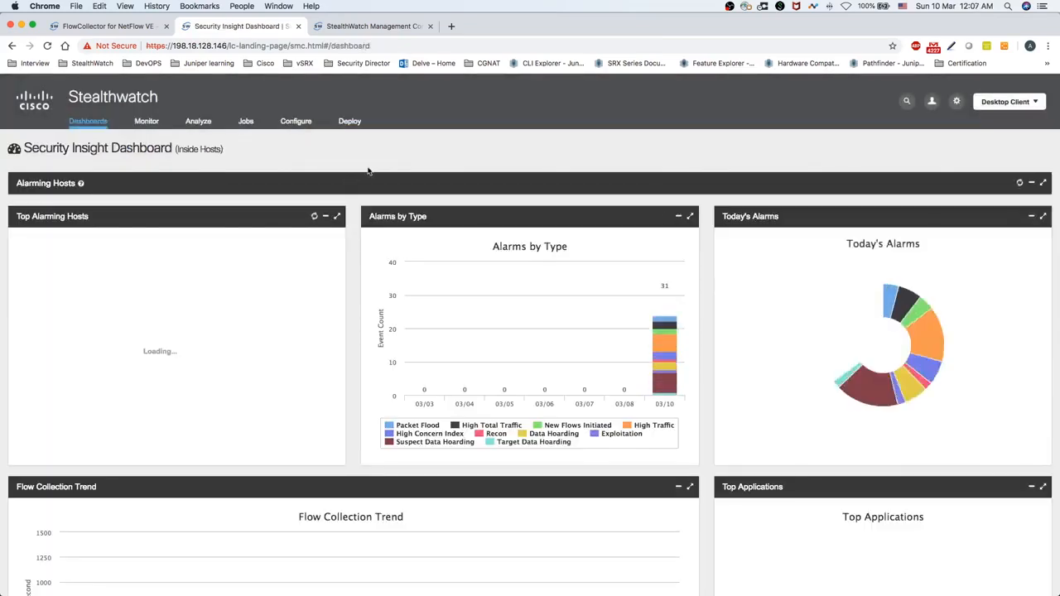
mouse_move(348, 124)
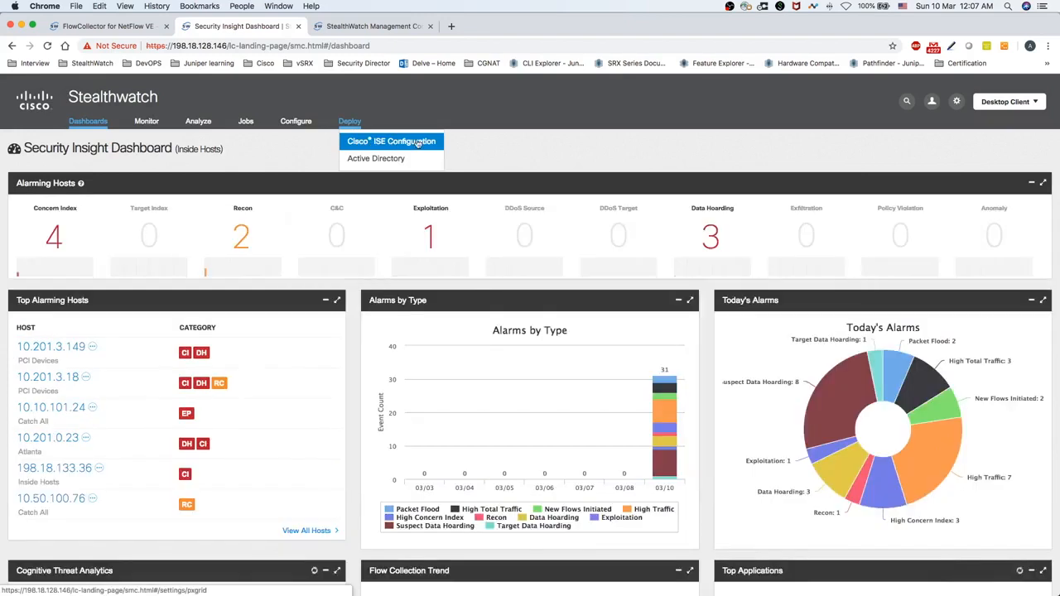
click(417, 143)
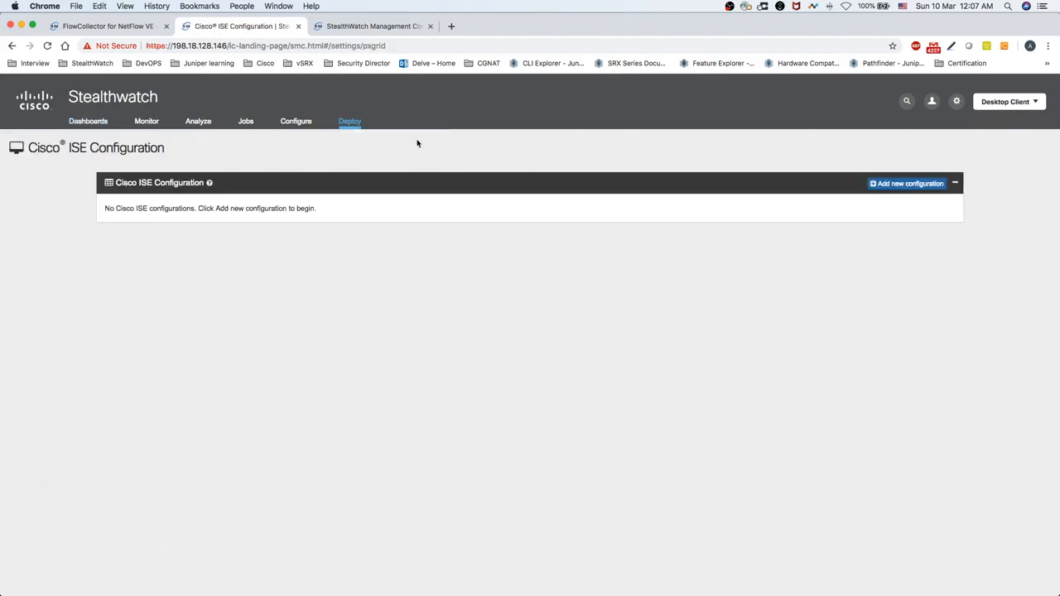
click(908, 184)
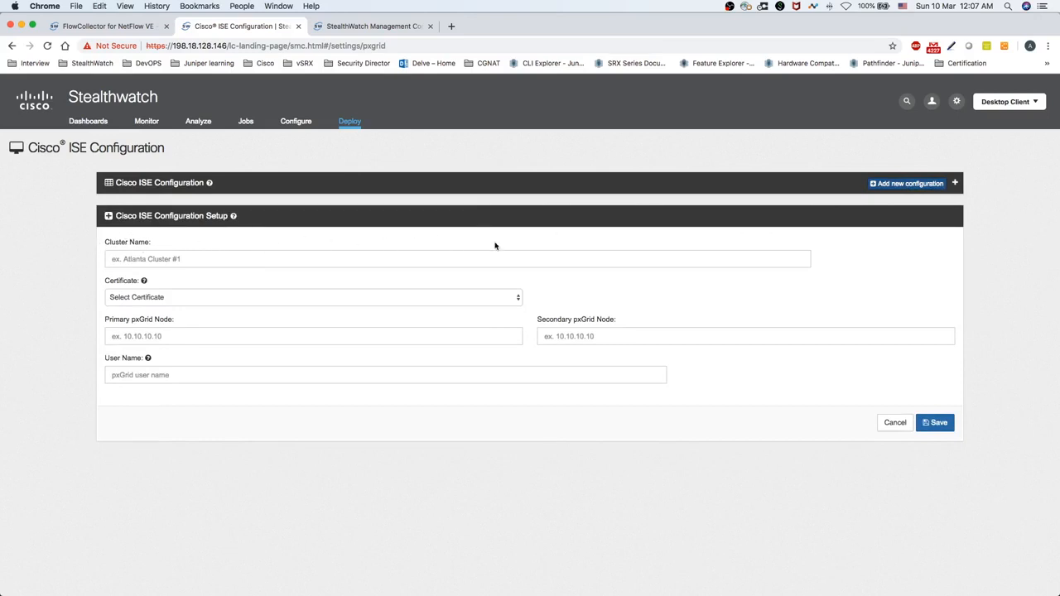
Enter cluster name ISE-Cluster and choose the ISE-Server certificate
click(228, 260)
text(I)
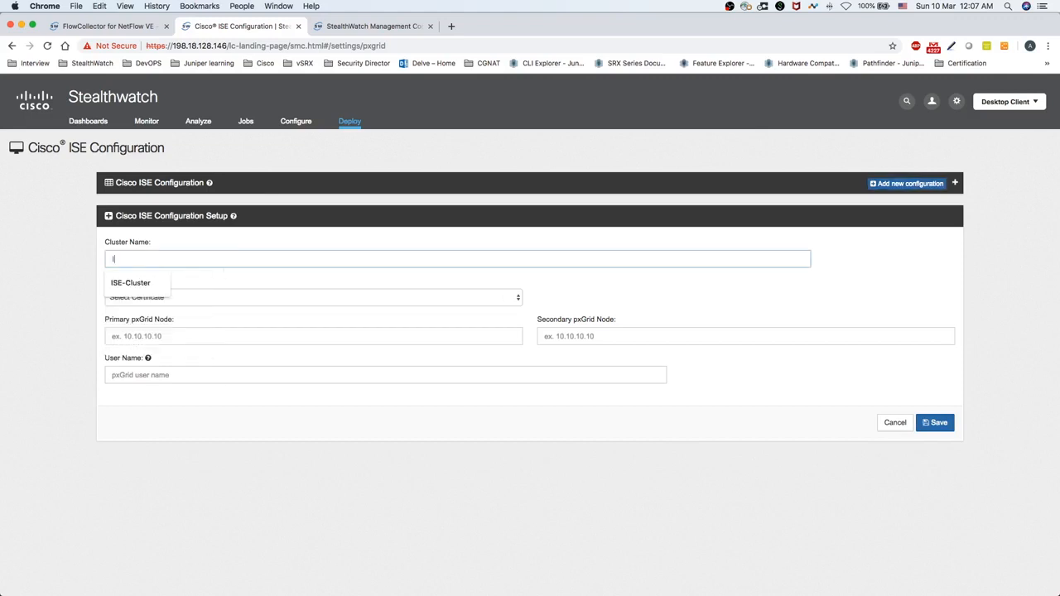
text(SE-Clustewr)
key(BackSpace)
key(BackSpace)
key(Tab)
click(230, 297)
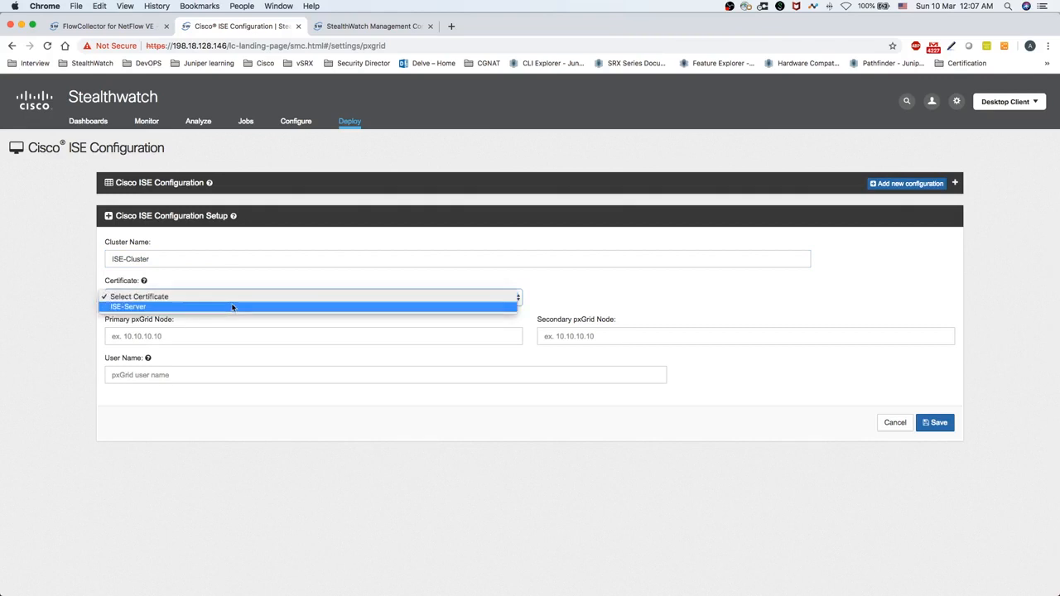
click(232, 307)
Set primary pxGrid node 198.18.128.134 and user name ISEUser, then save the configuration
click(249, 334)
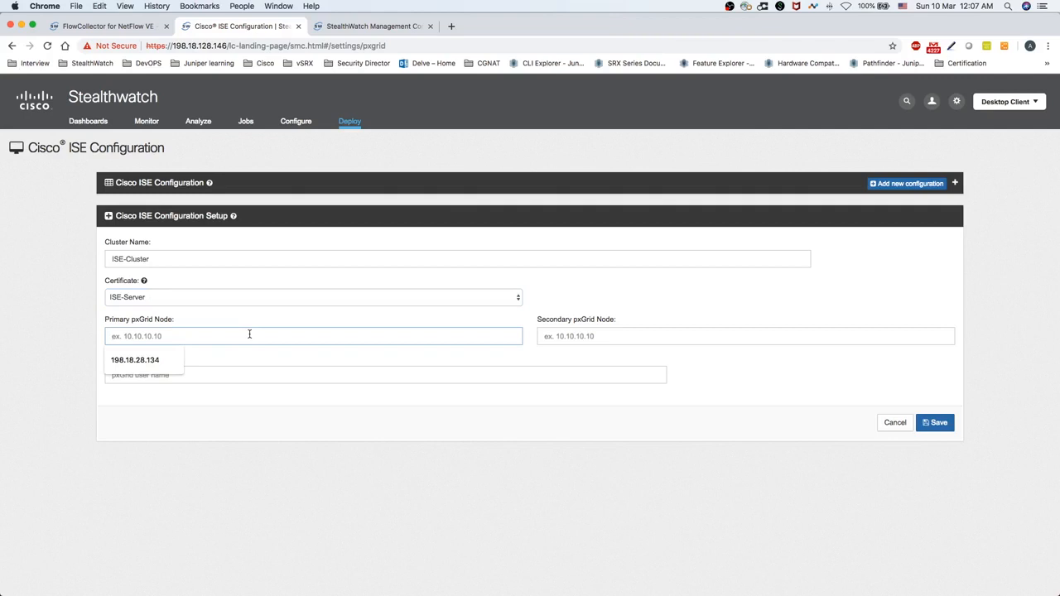
text(198.18.128.1)
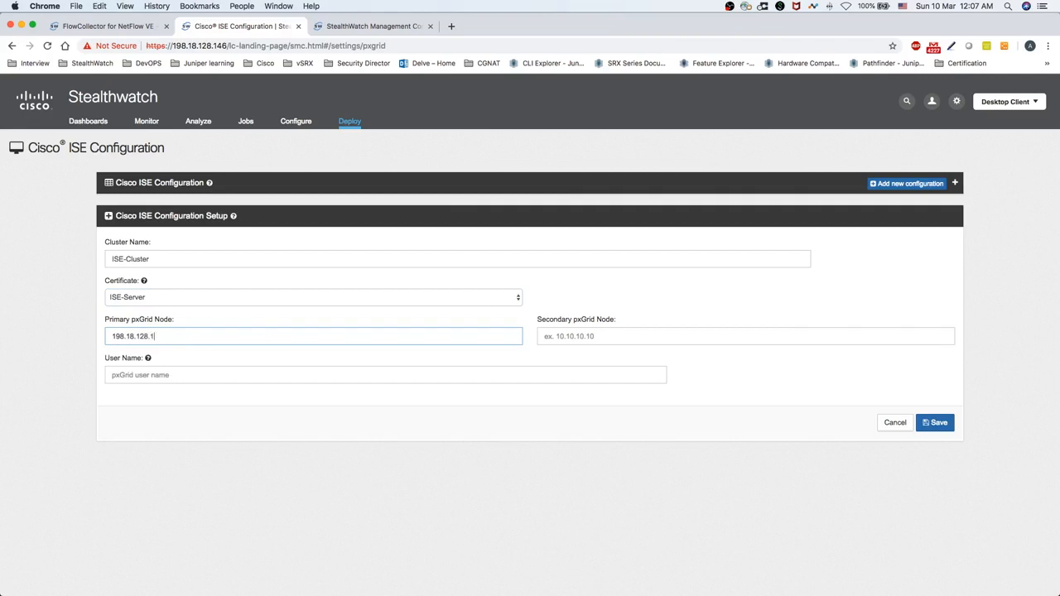
text(34)
key(Tab)
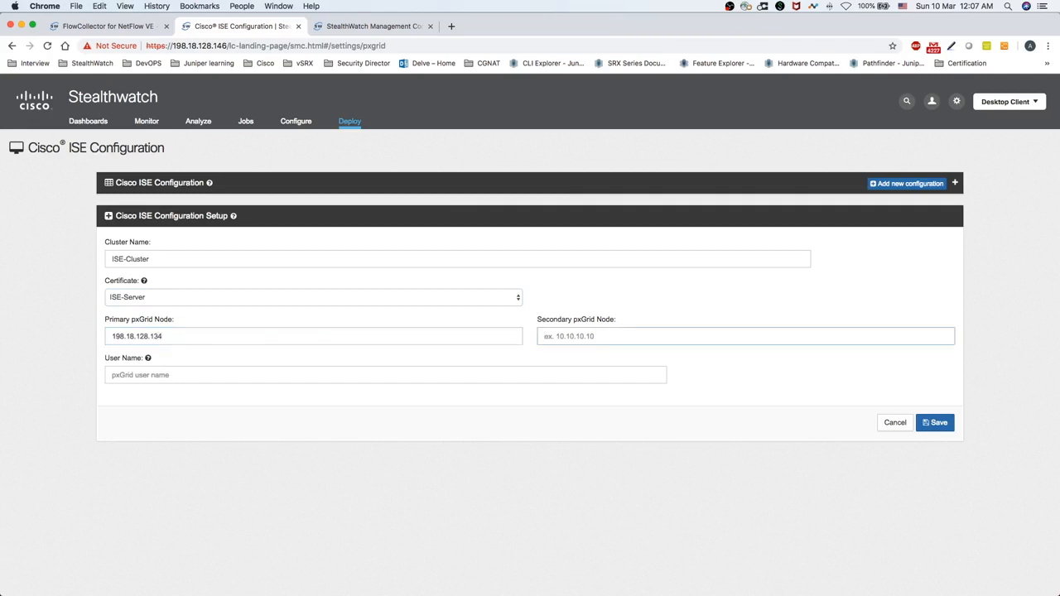
click(174, 375)
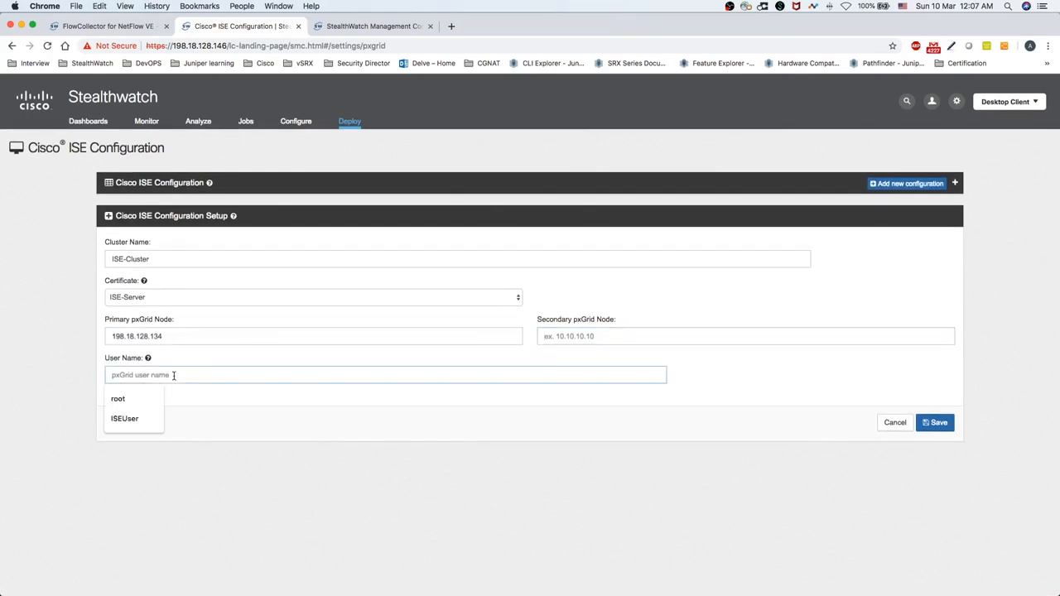
text(ISEUswer)
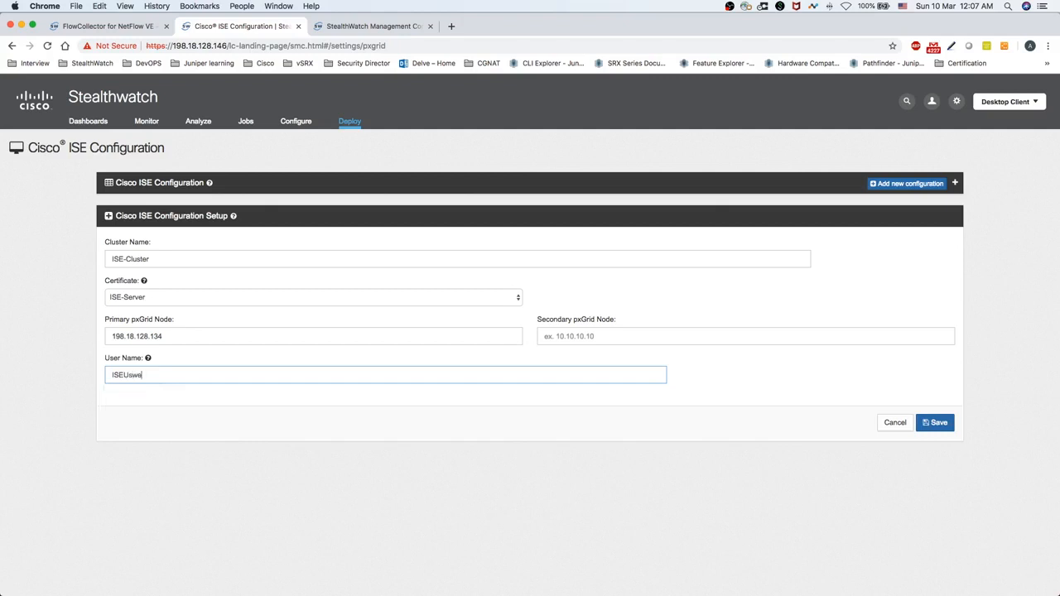
key(BackSpace)
key(BackSpace)
key(BackSpace)
text(er)
click(211, 411)
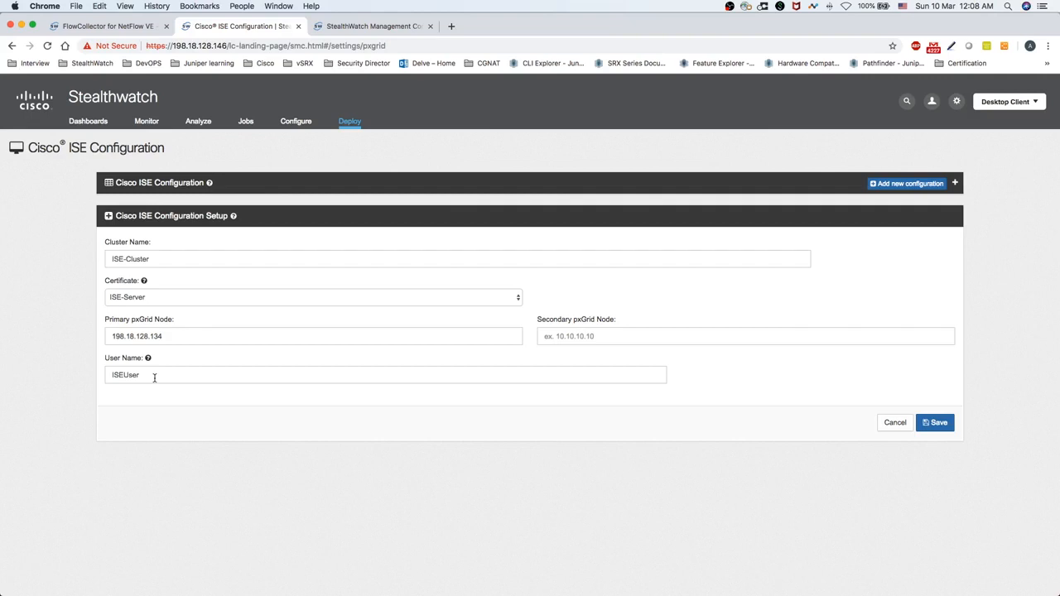
click(941, 427)
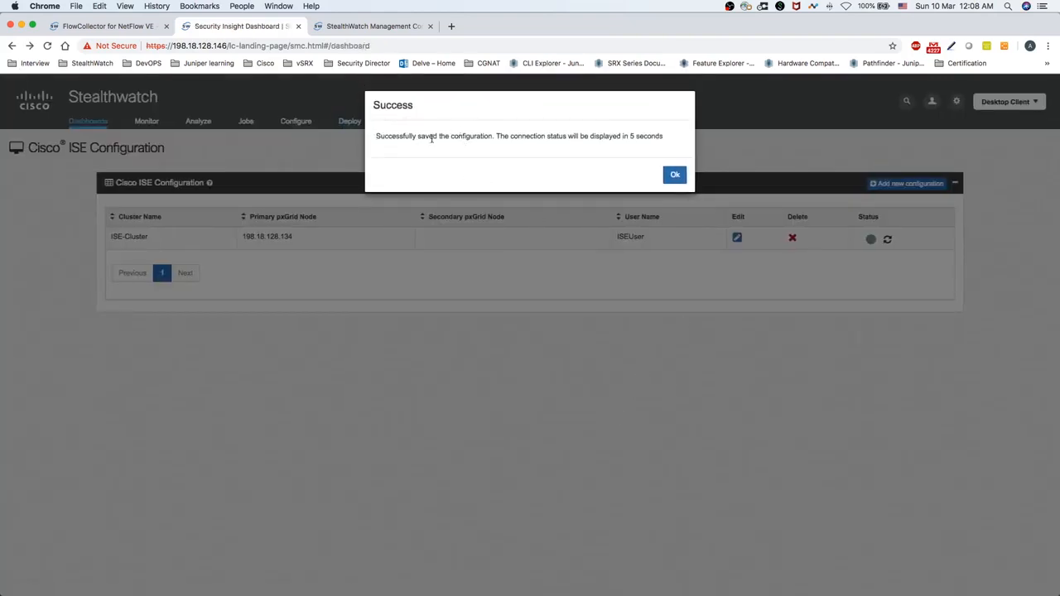
Dismiss the success message and verify ISE-Cluster shows Connected to pxGrid node 198.18.128.134
drag(403, 137, 652, 139)
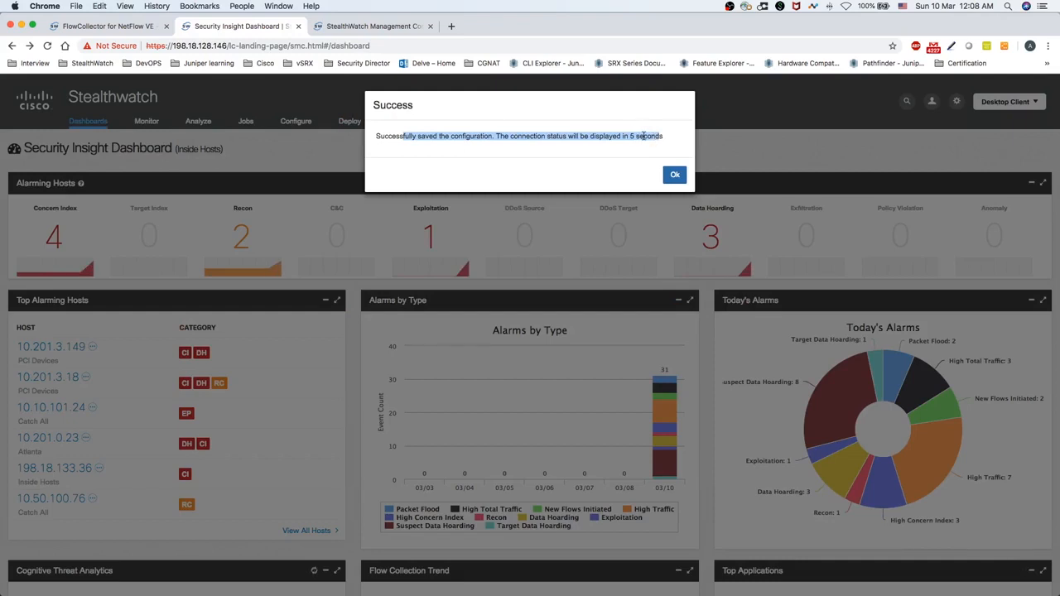
click(675, 175)
mouse_move(352, 122)
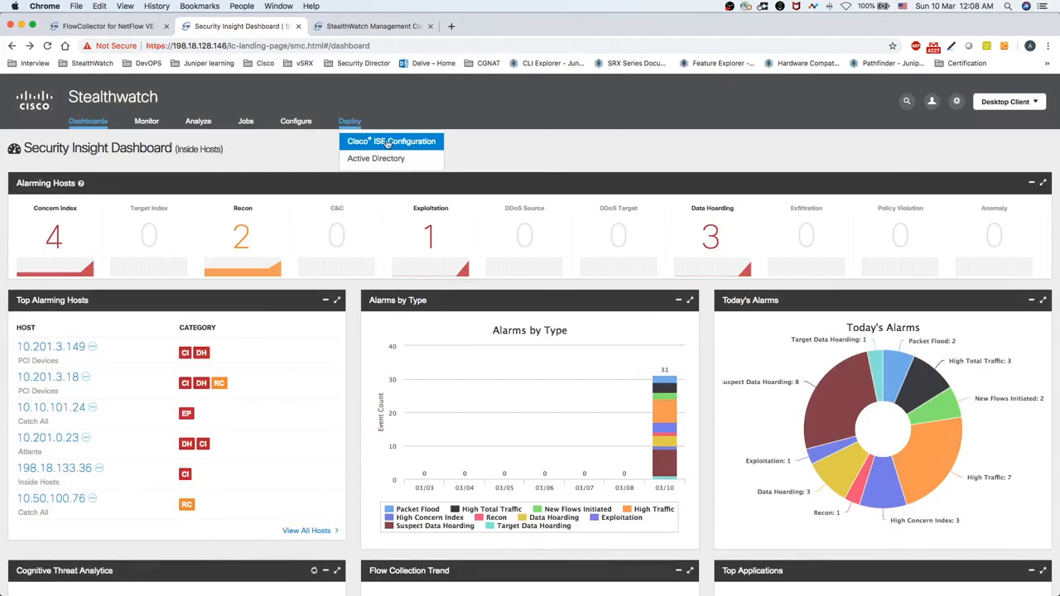
click(386, 142)
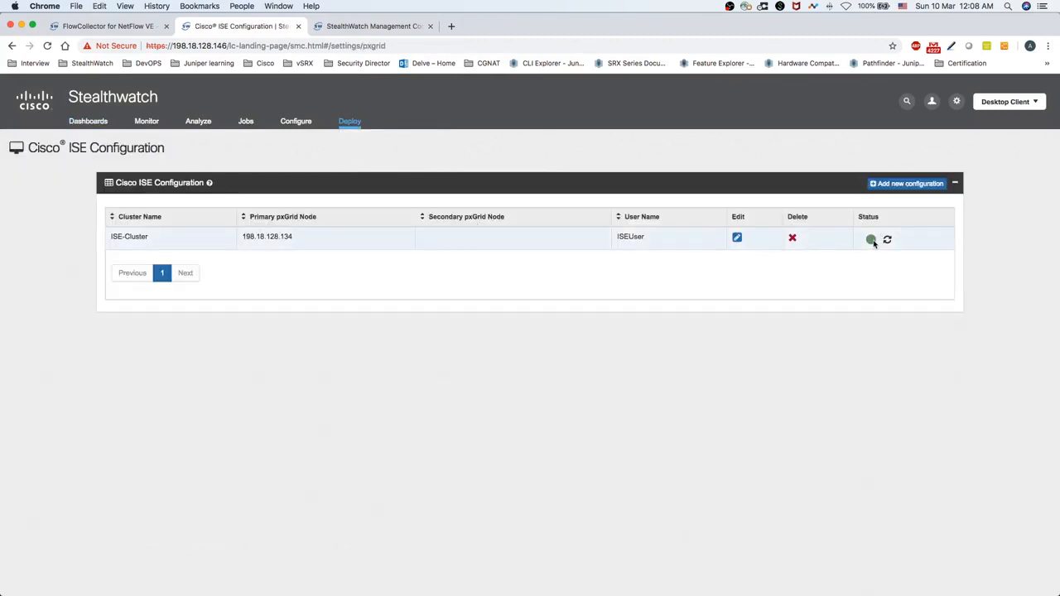
mouse_move(873, 243)
mouse_move(349, 123)
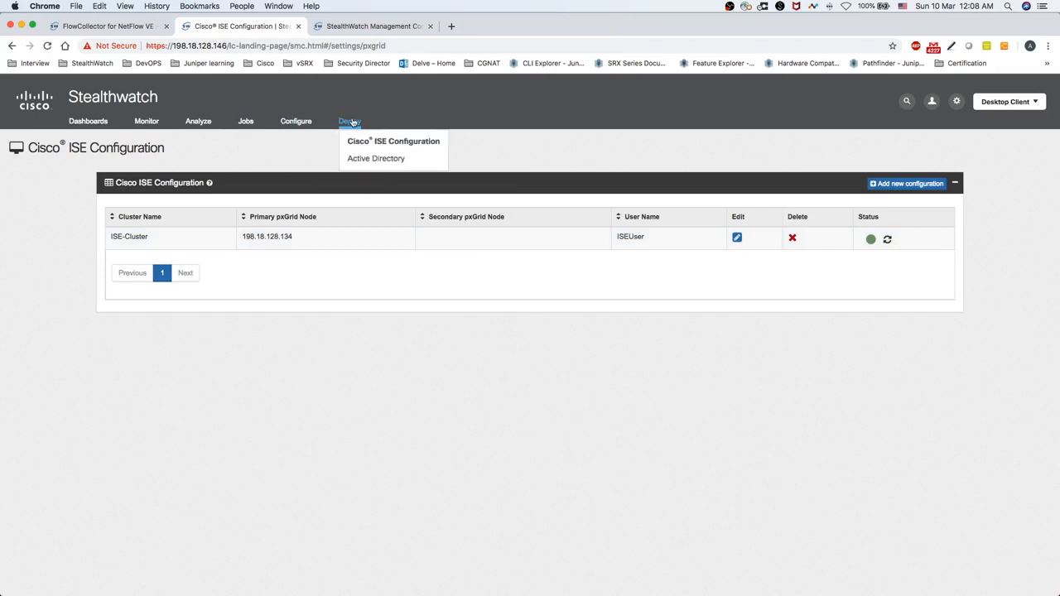
click(376, 159)
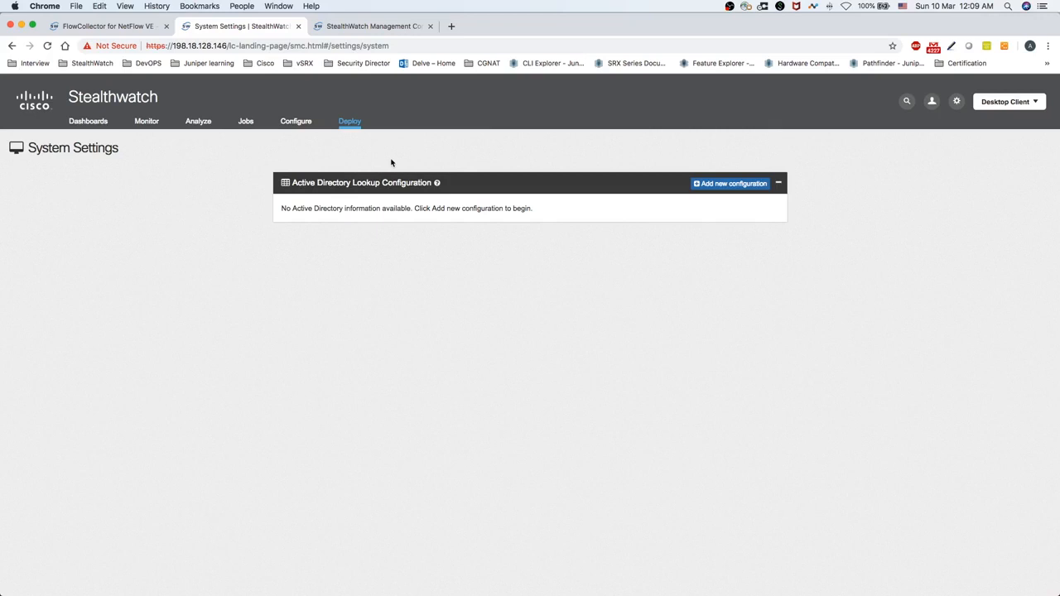
Add a new Active Directory lookup configuration to get a blank Name/Host/Port/Base DN form
mouse_move(352, 133)
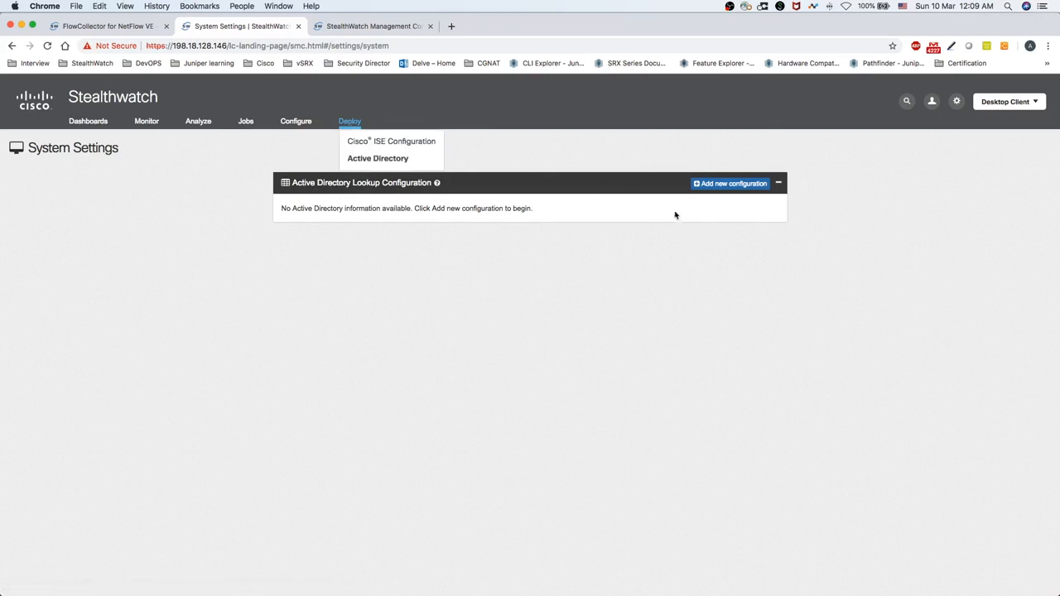
click(734, 184)
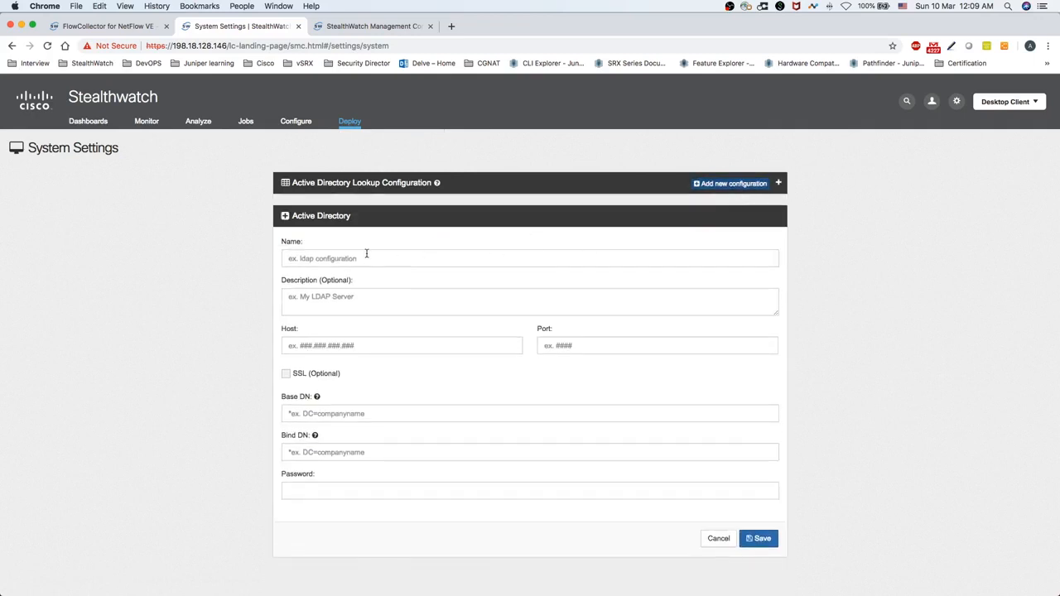
Name the AD lookup 'Customer AD Environment' with description 'Customer AD instance 01'
click(366, 256)
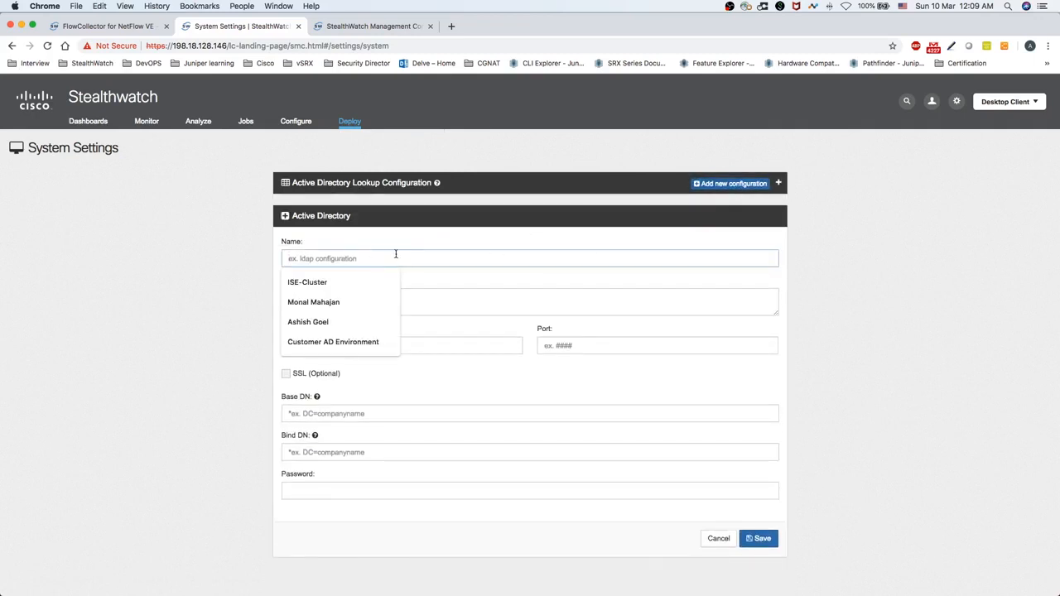
text(Cus)
key(Down)
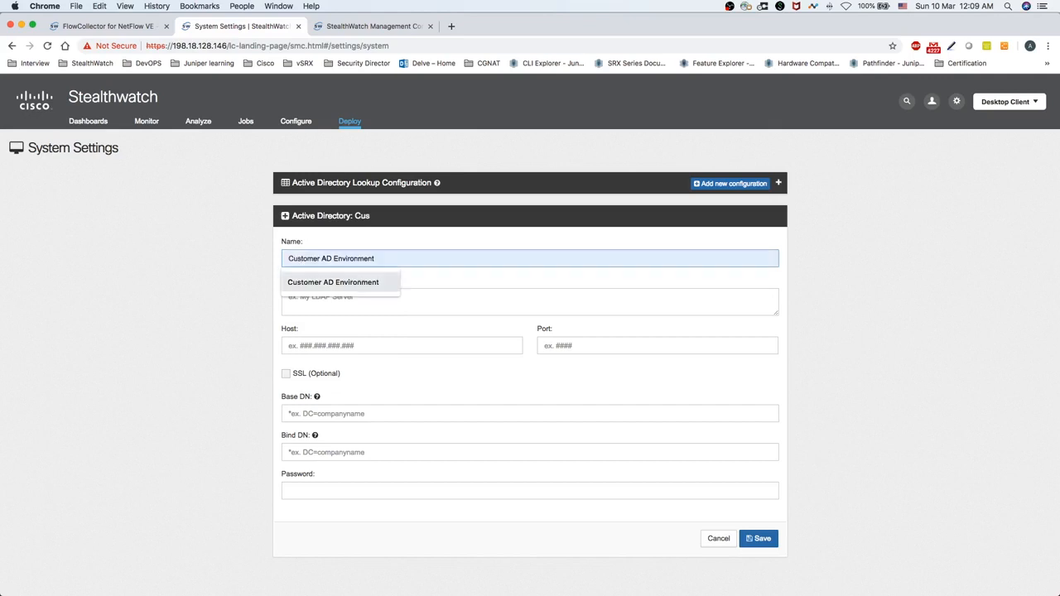
key(Return)
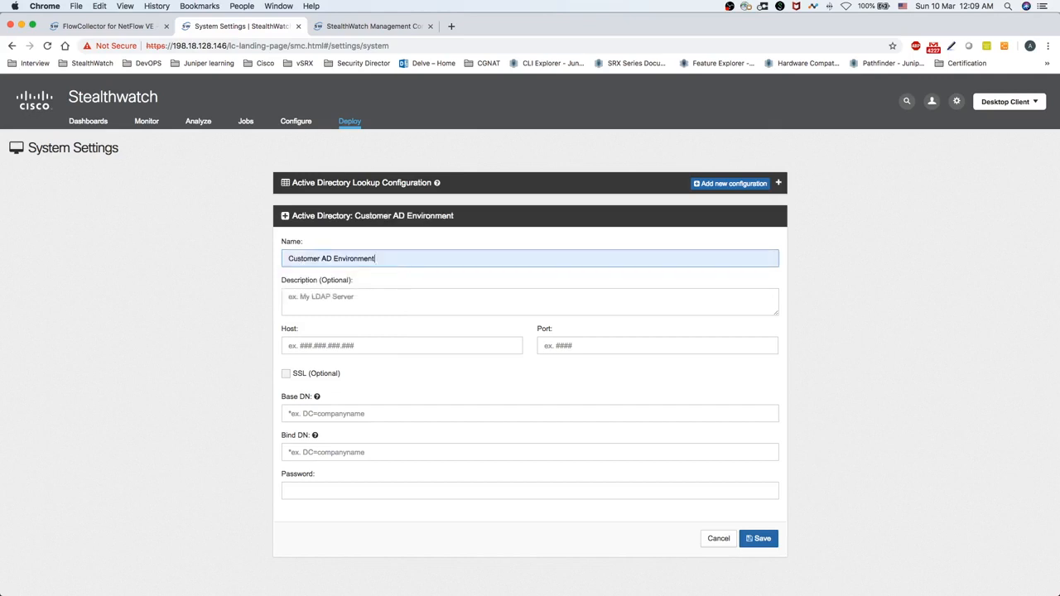
key(Tab)
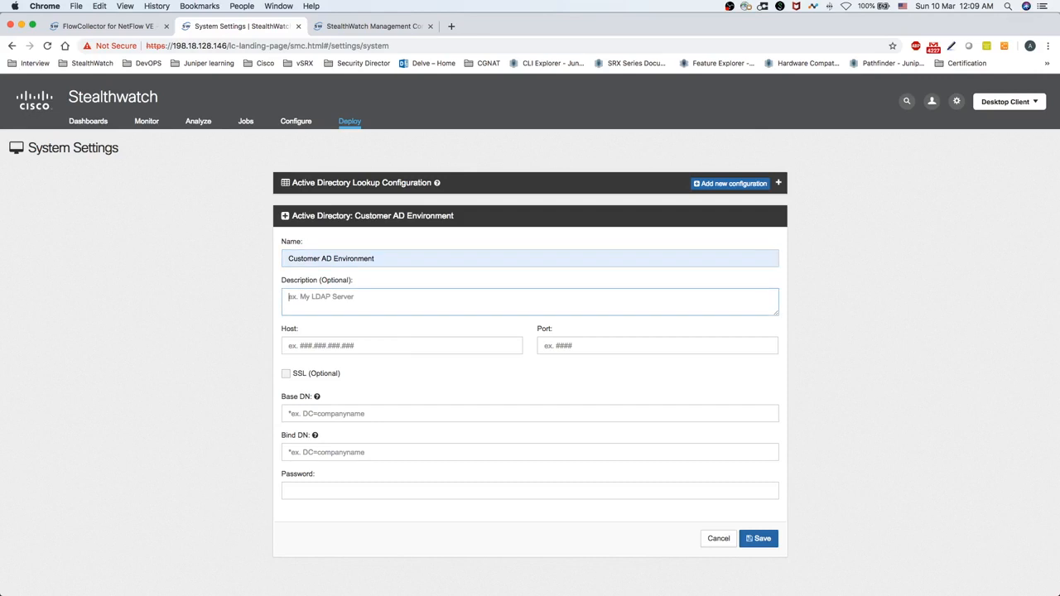
text(Customer AD oi)
key(BackSpace)
text(instance 01)
Set the AD host to 198.18.133.1 and the port to 389
key(Tab)
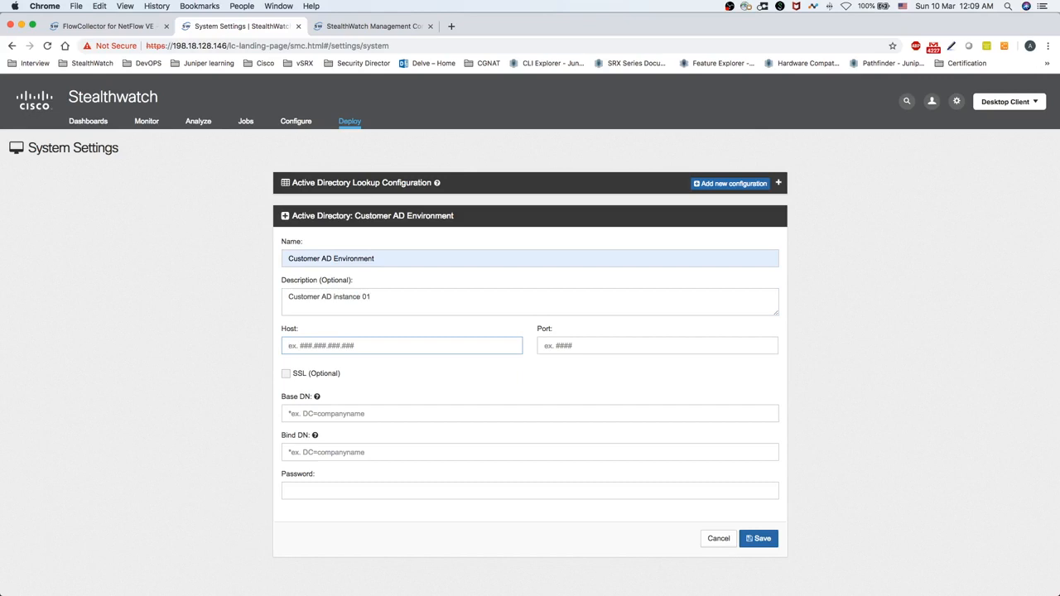
text(198)
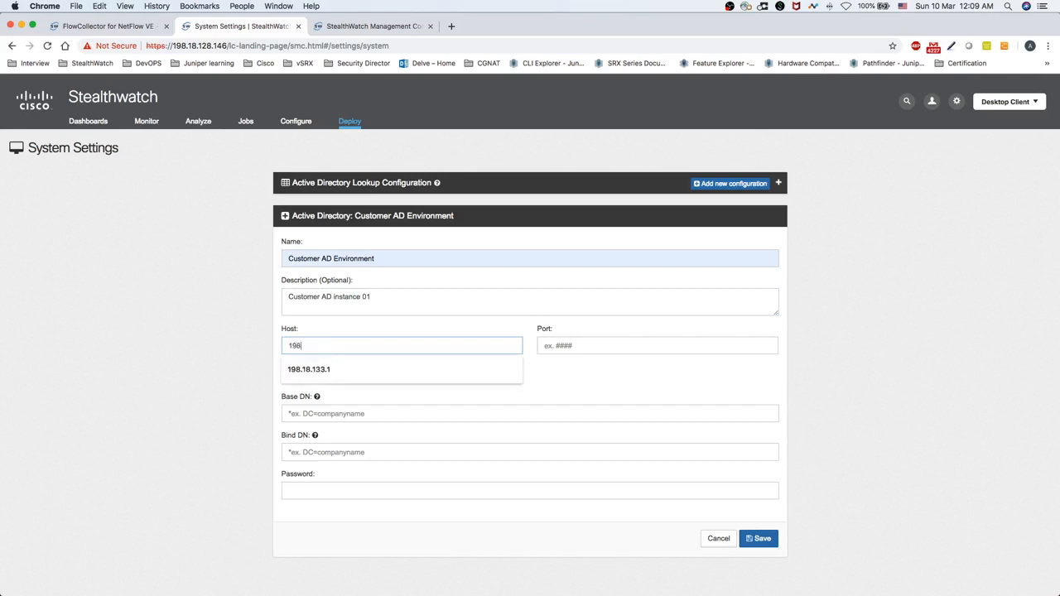
text(.18.133.1)
key(Tab)
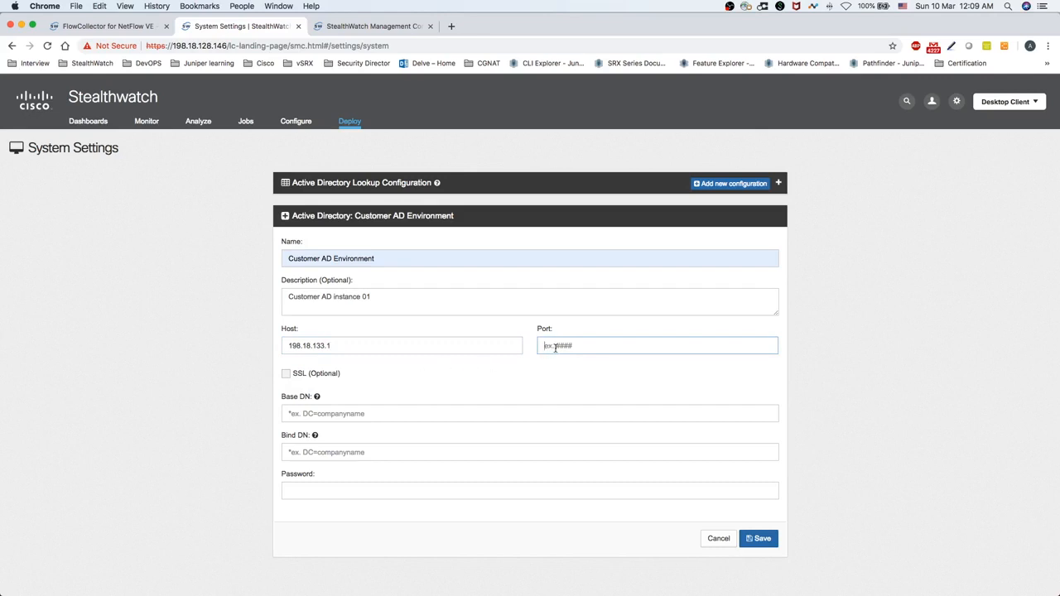
text(389)
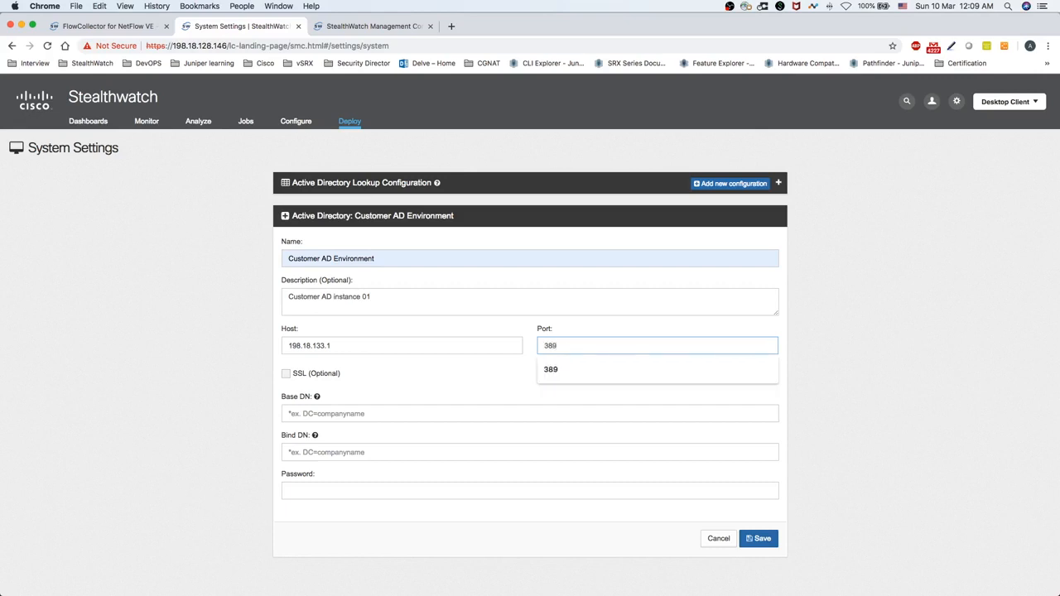
click(479, 376)
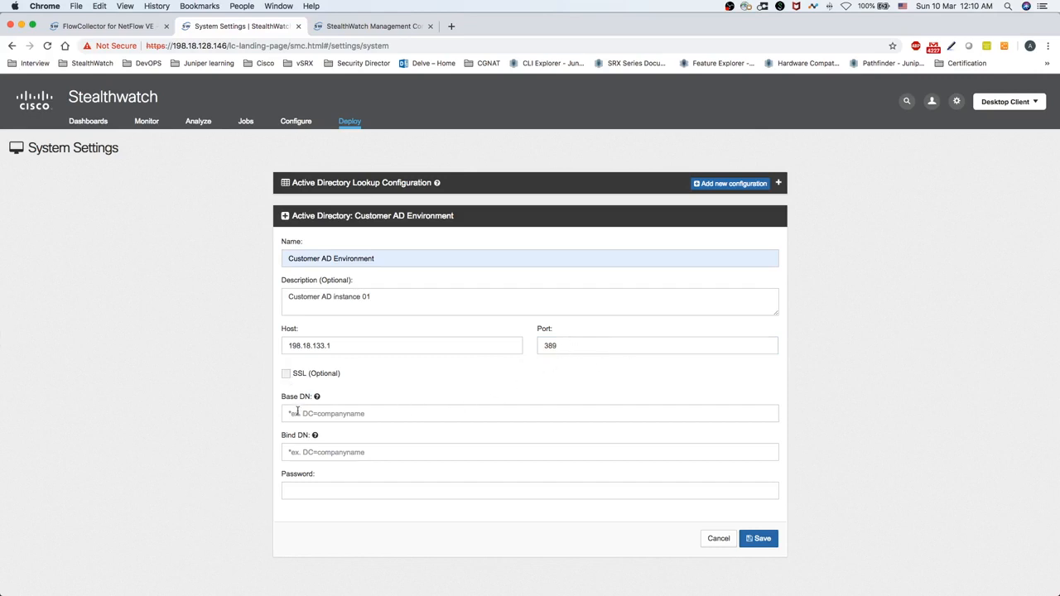
mouse_move(318, 399)
Fill the Base DN as DC=dcloud,dc=cisco,dc=com with no spaces
click(418, 412)
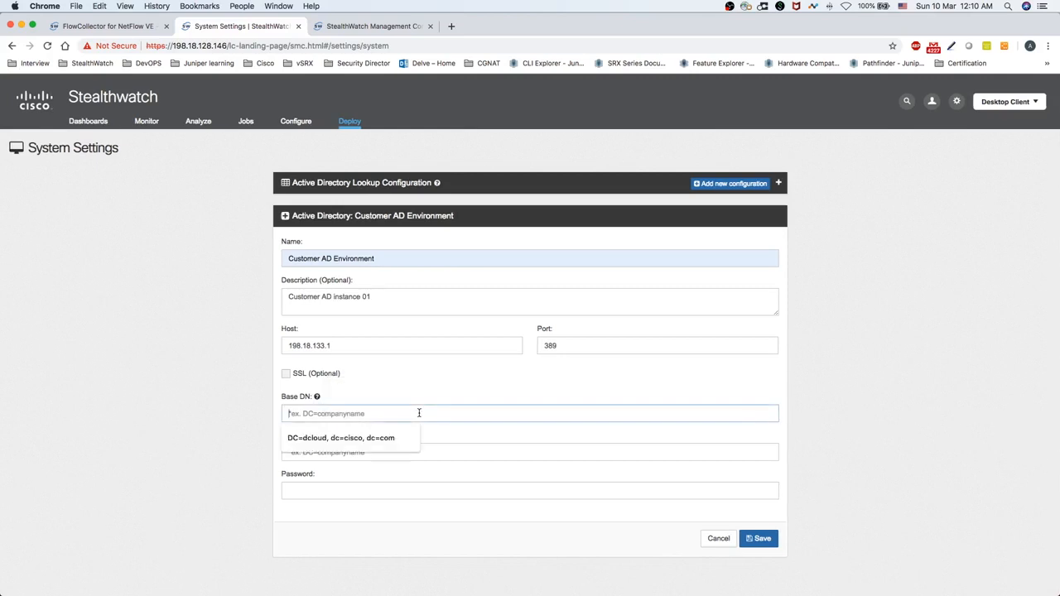
text(DC)
key(Down)
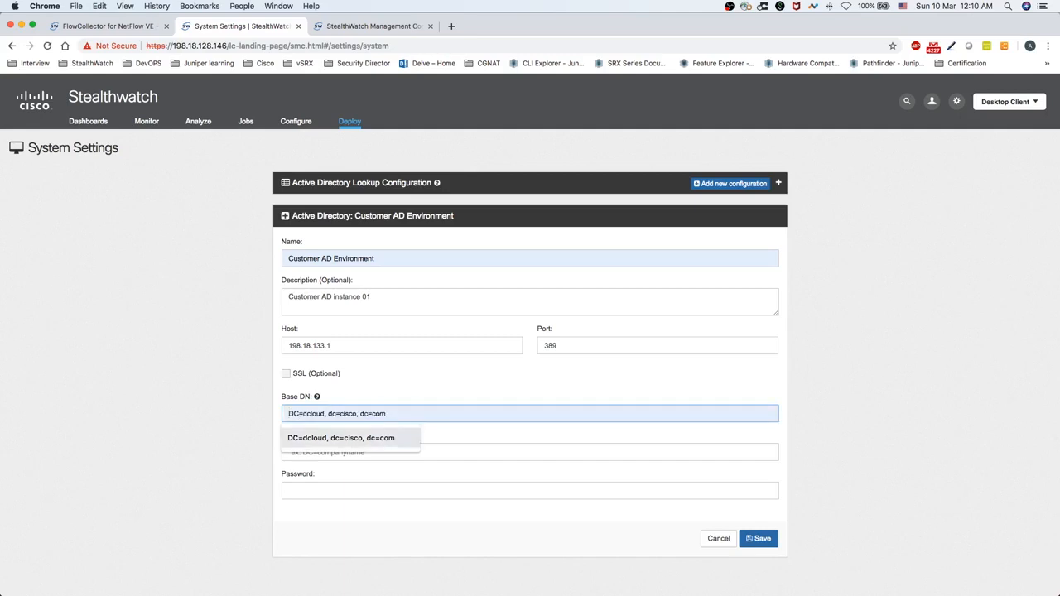
key(Return)
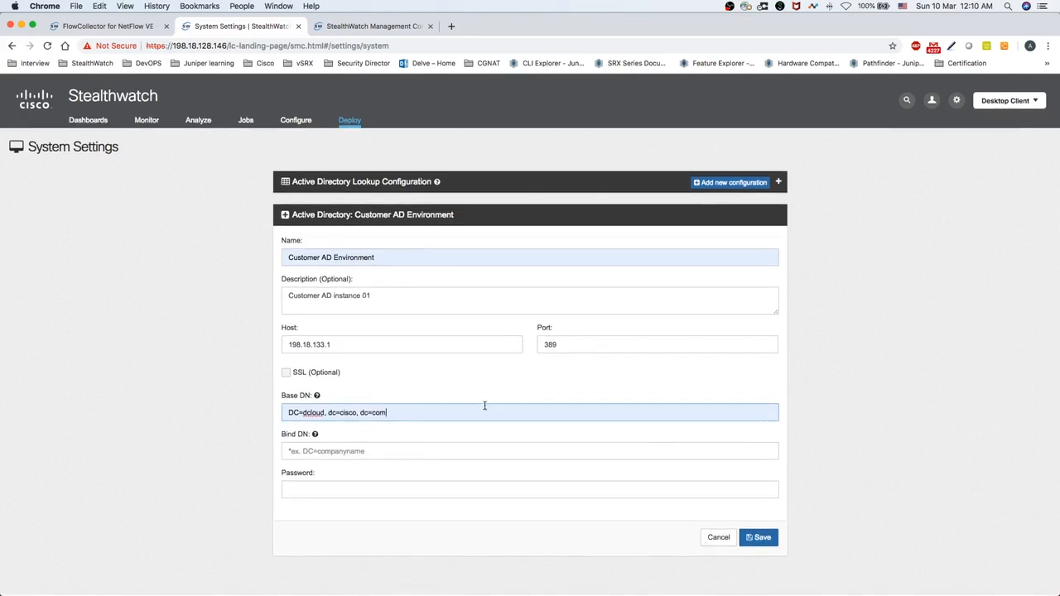
click(329, 412)
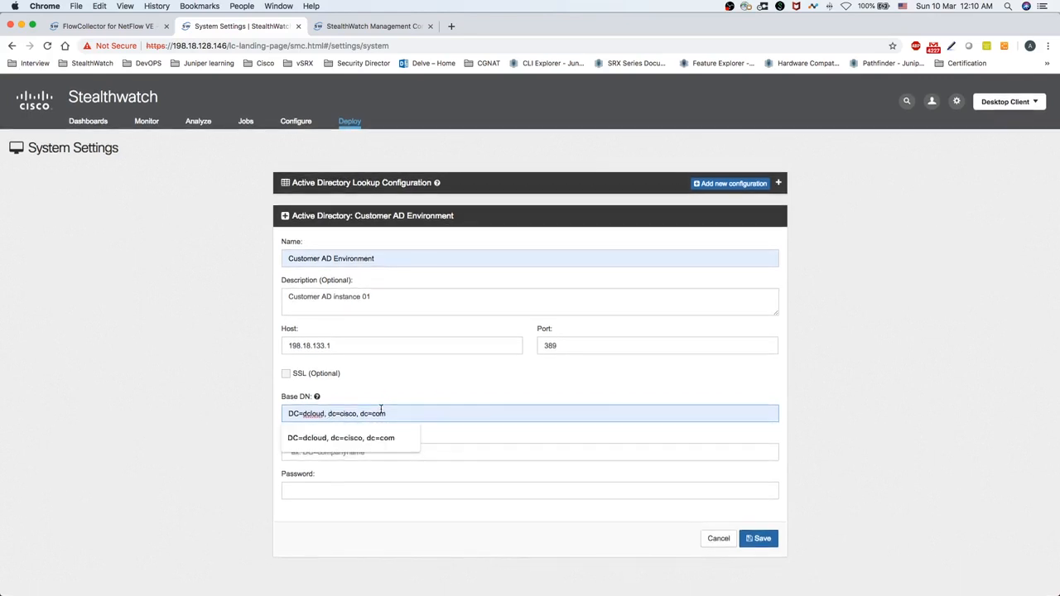
key(BackSpace)
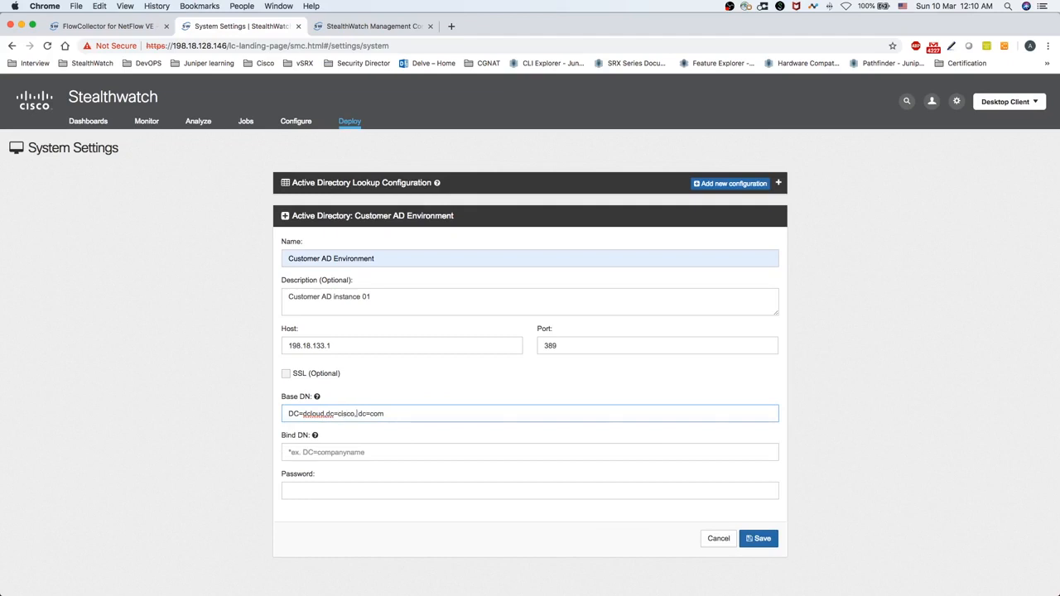
click(358, 414)
key(BackSpace)
Enter Bind DN CN=sw-ldap,CN=Users,DC=dcloud,DC=cisco,DC=com and the bind account password
click(315, 436)
click(314, 454)
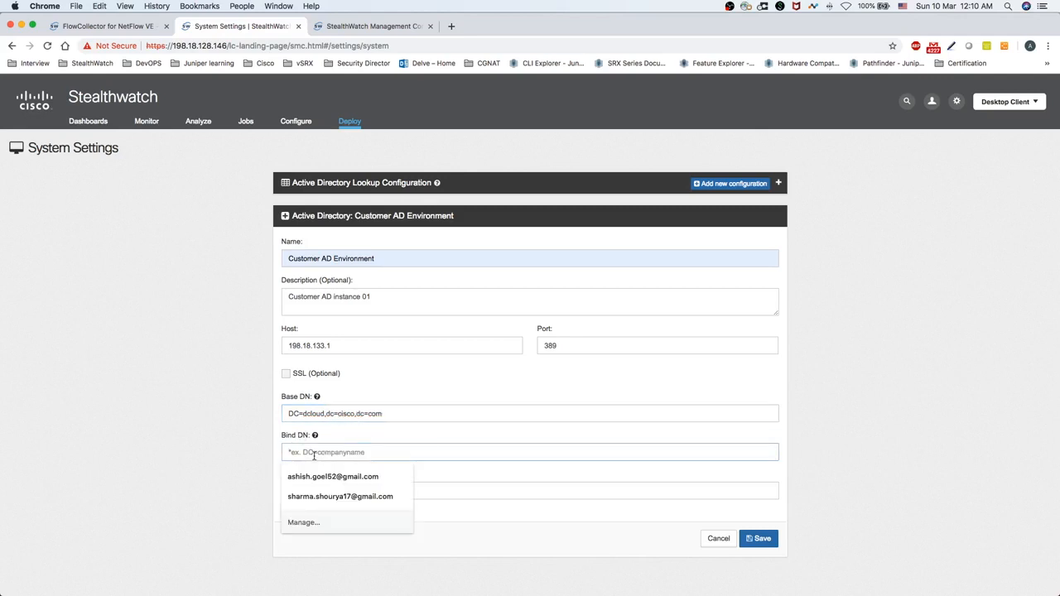
text(CN)
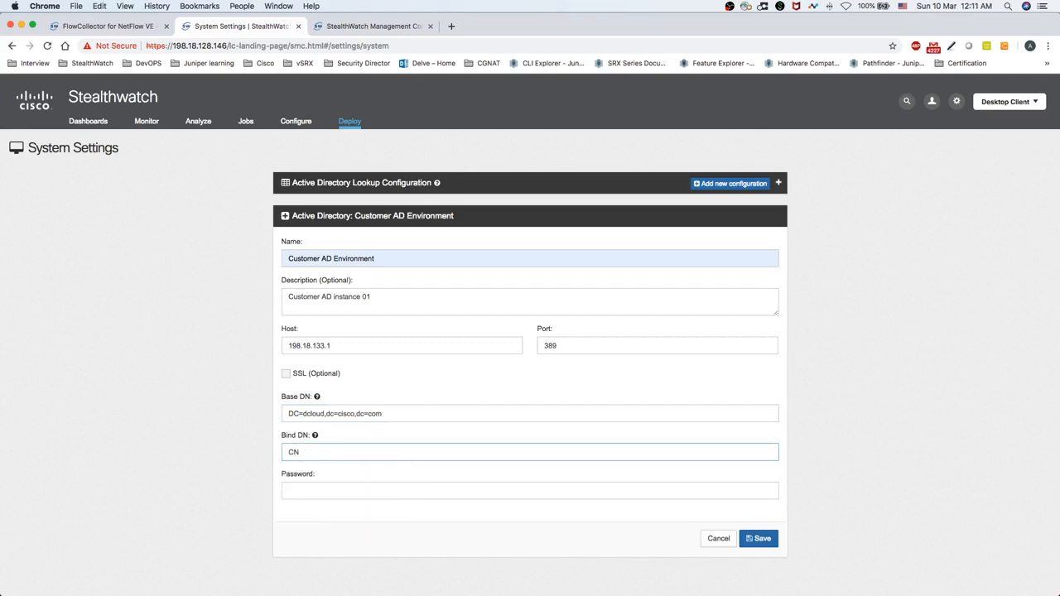
text(=sw-ldap,CN=Users,DC=dcloud)
text(,DC=ciosco)
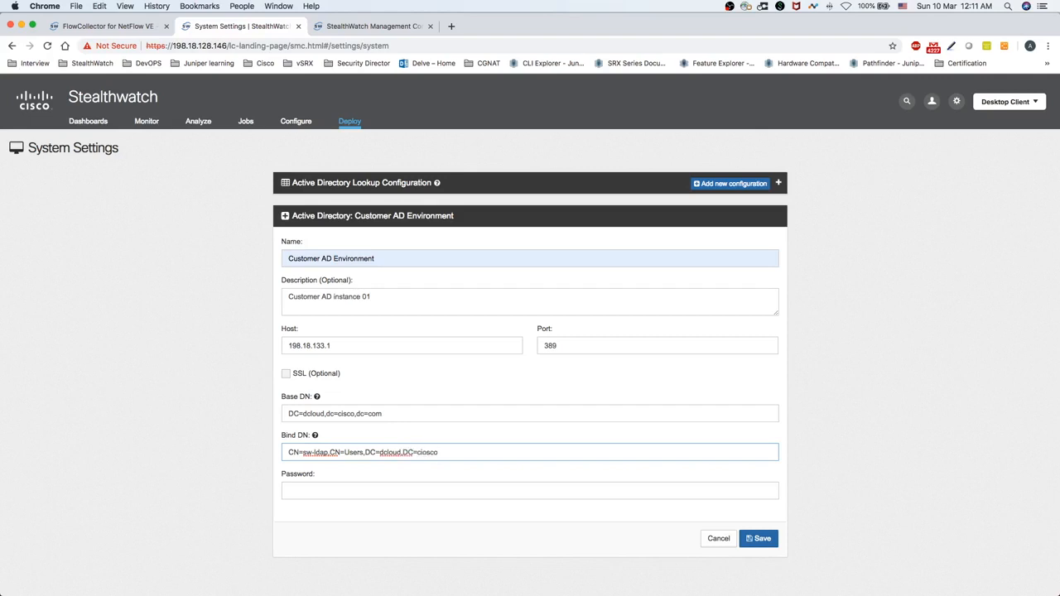
key(BackSpace)
key(BackSpace)
text(sco,DC=com)
key(Tab)
text(•••••)
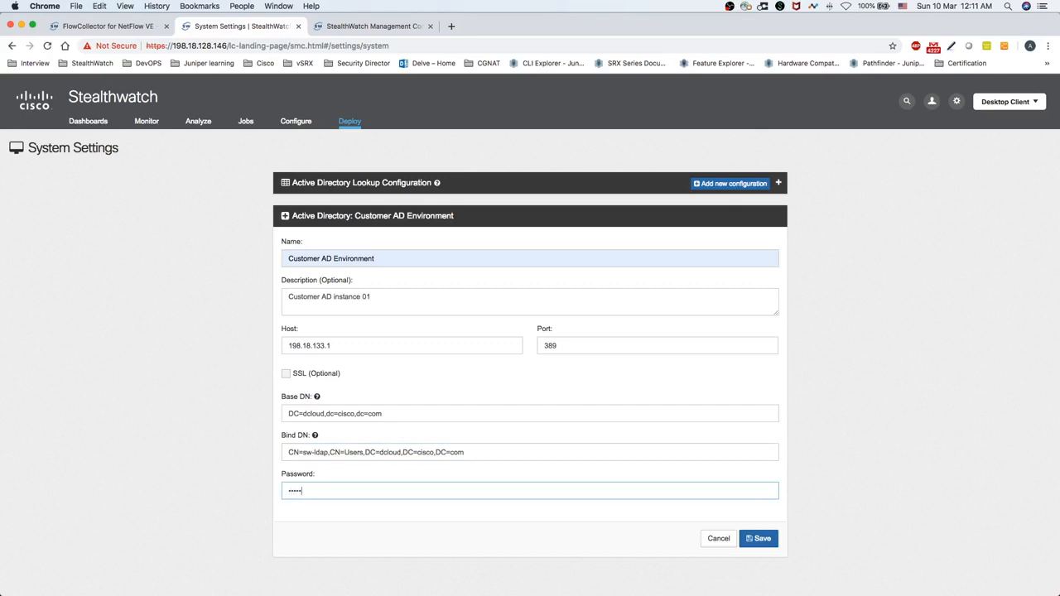
text(••••)
scroll(523, 544, down, 1)
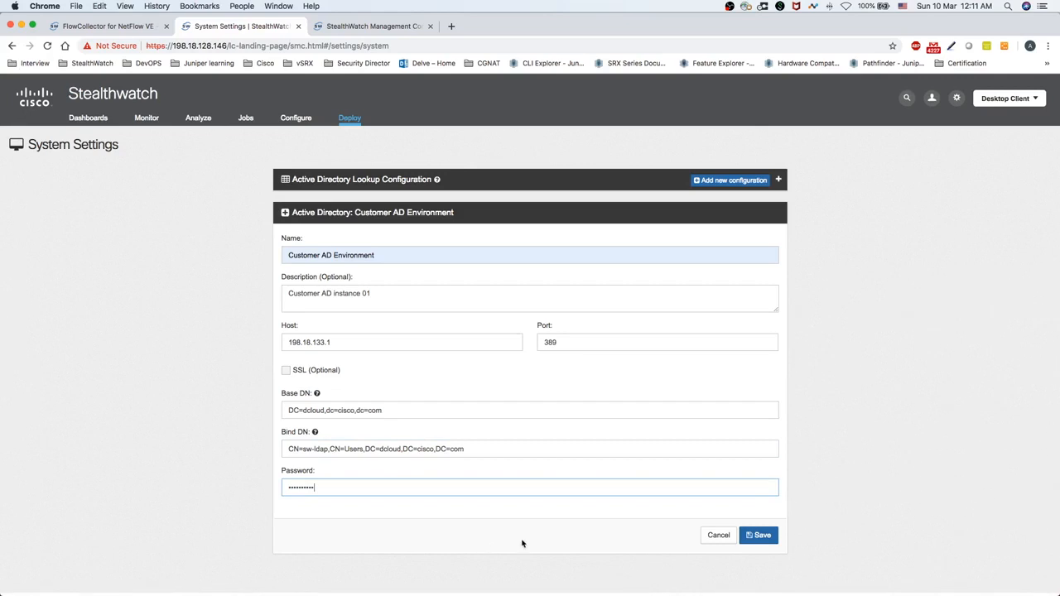
Attempt to save the AD lookup, dismiss the failure error, and review the entered fields
click(754, 537)
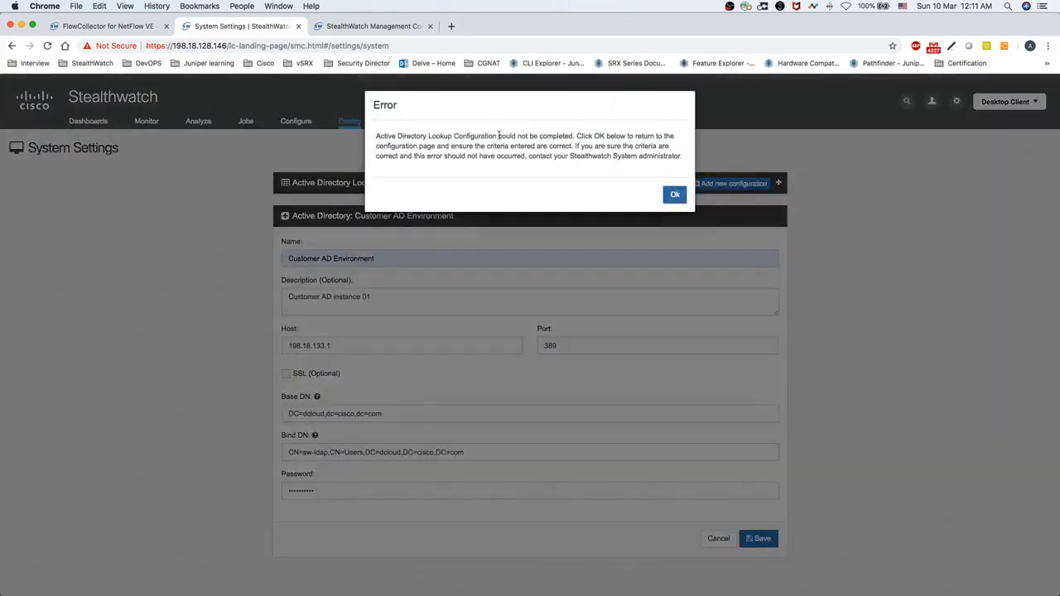
double_click(380, 103)
drag(378, 137, 541, 136)
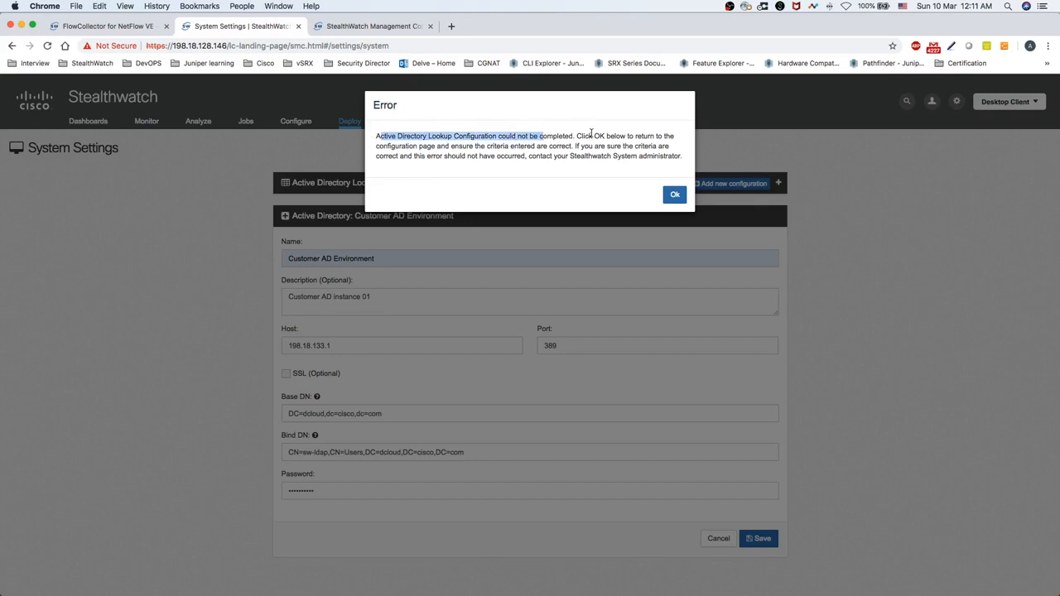
click(675, 195)
click(313, 434)
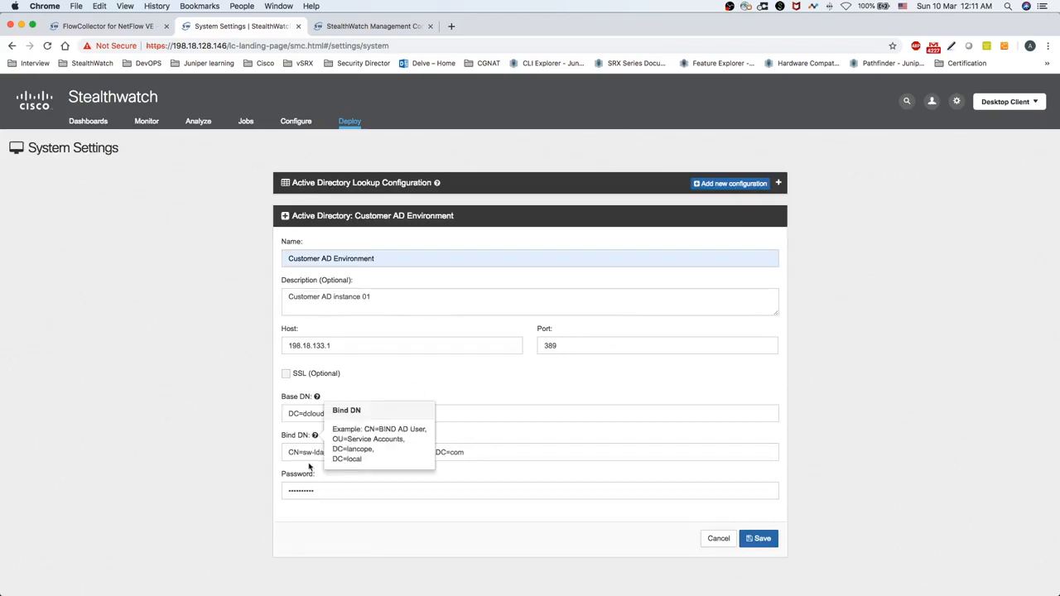
click(549, 415)
click(458, 383)
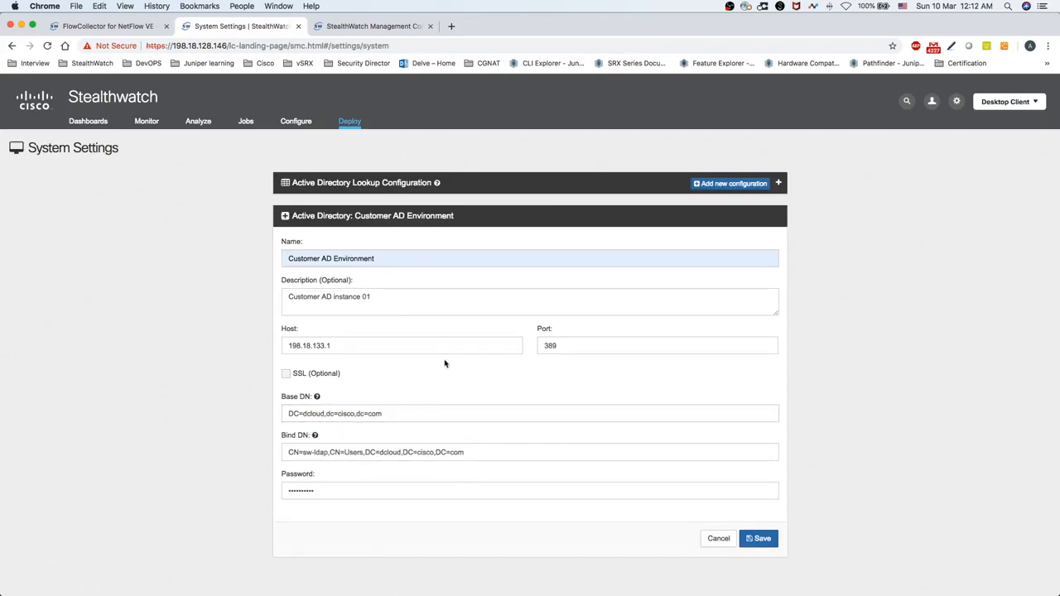
click(330, 344)
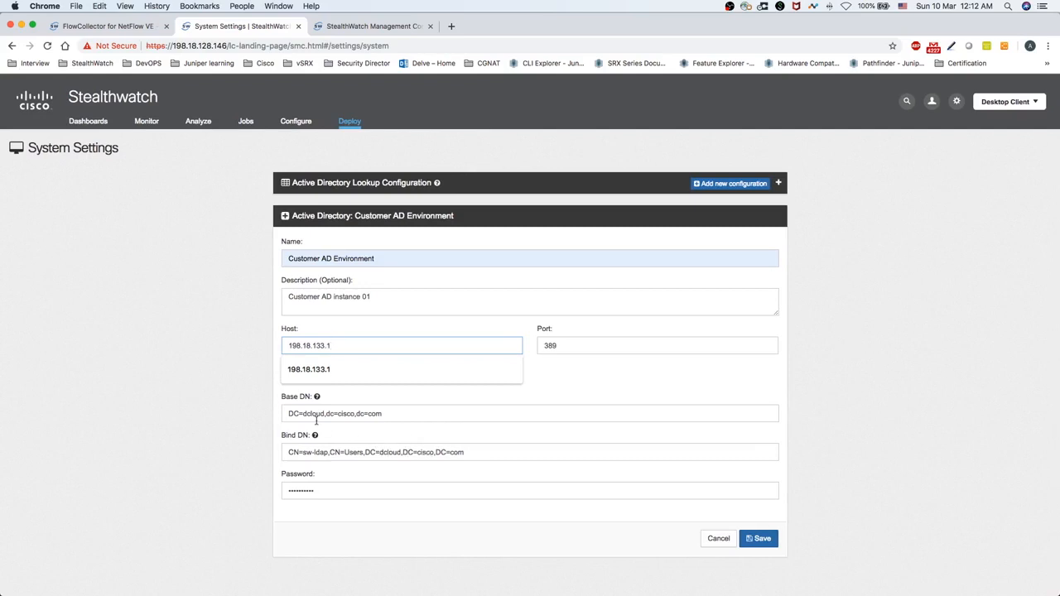
Re-enter the bind password, save again, and close the connection-confirmed message
double_click(329, 489)
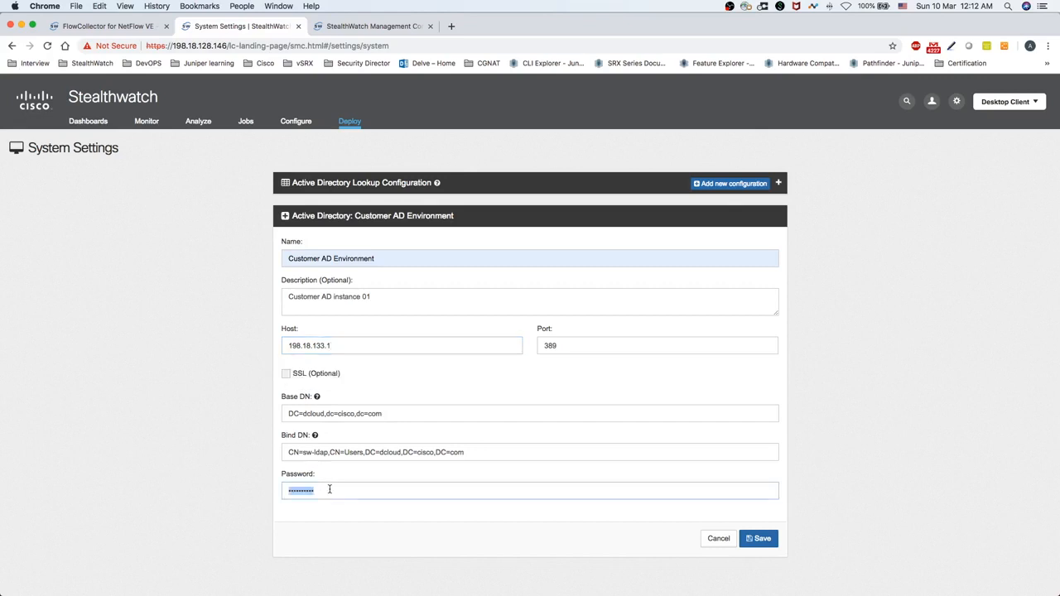
text(C•••••••••)
click(762, 540)
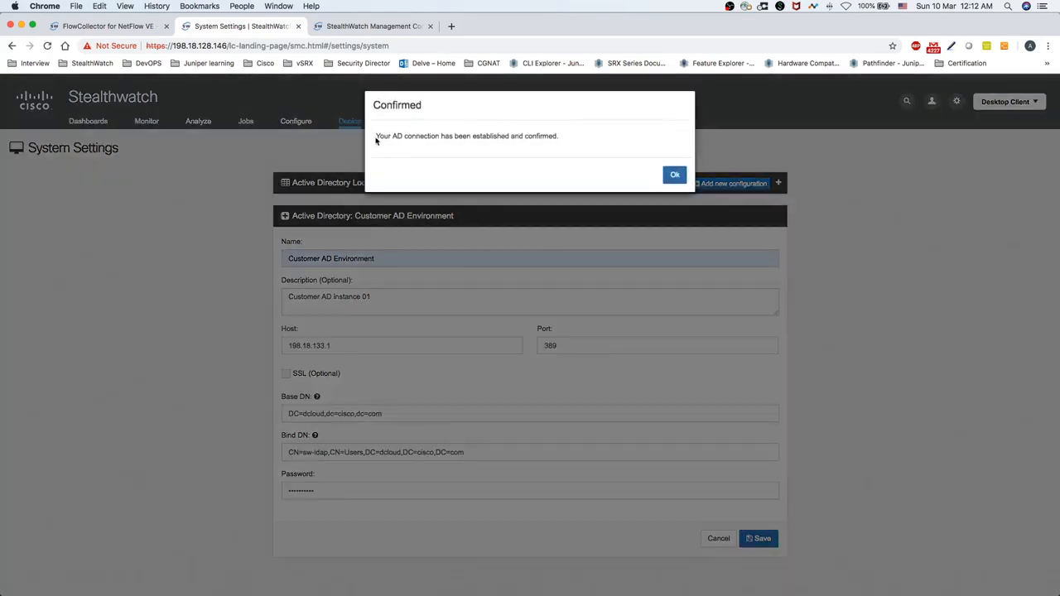
drag(377, 136, 566, 138)
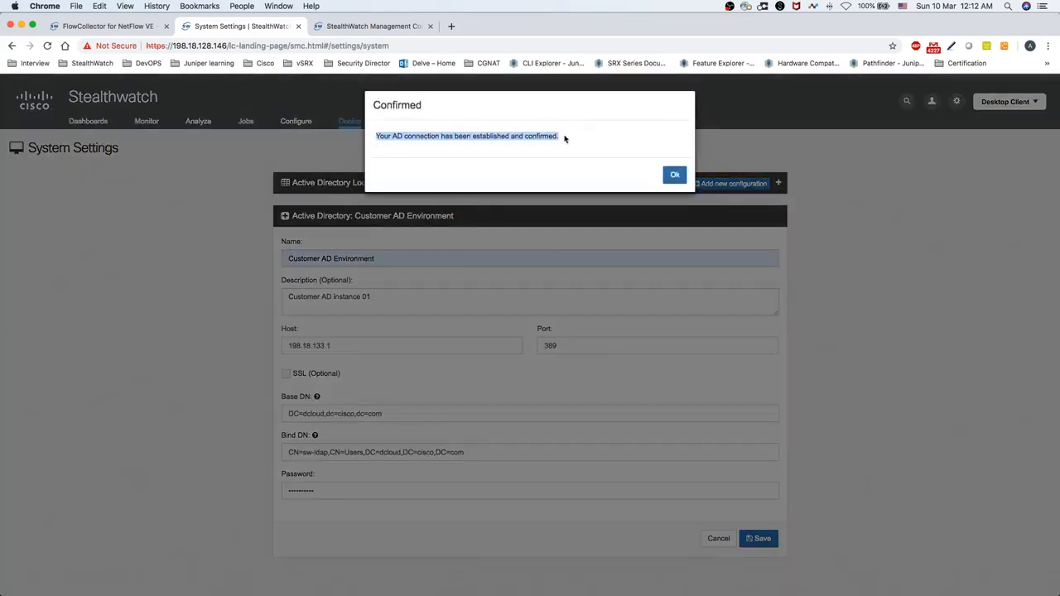
click(674, 175)
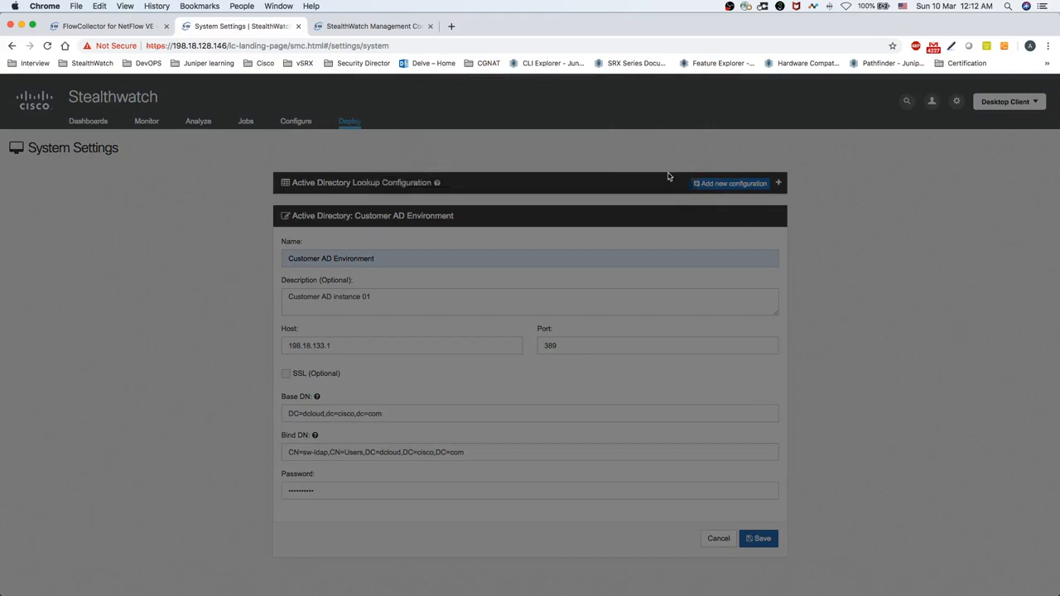